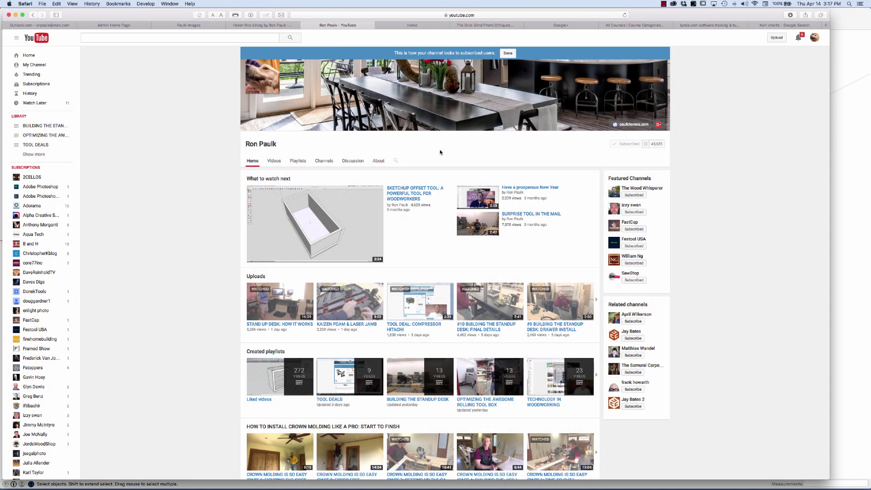
- Browse the YouTube channel's created playlists and open the BUILDING THE STANDUP DESK playlist
scroll(442, 155, "down", 3)
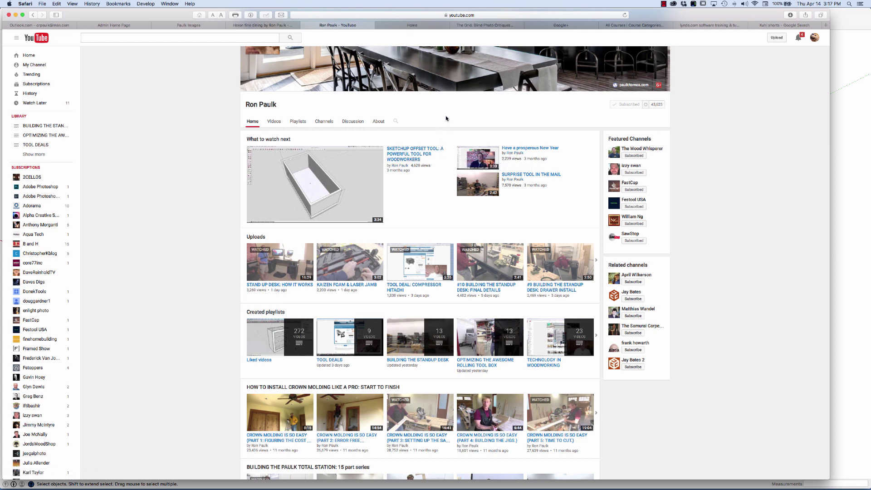
scroll(446, 119, "up", 3)
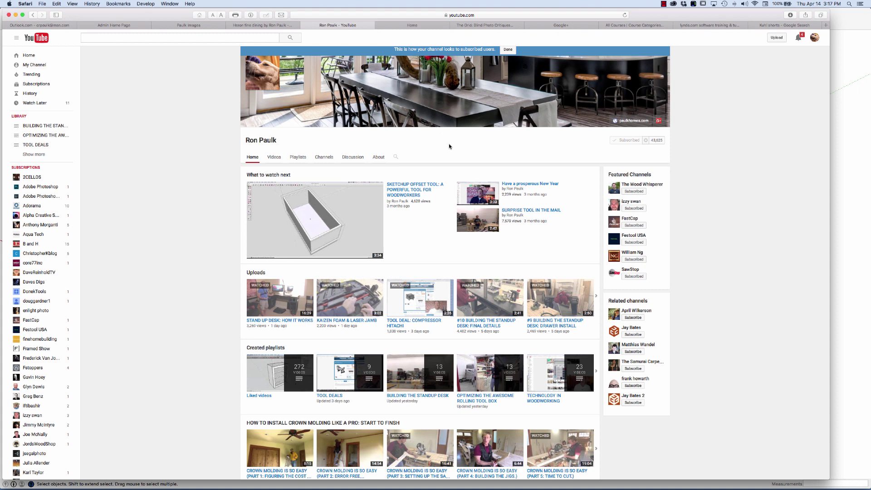
left_click(302, 157)
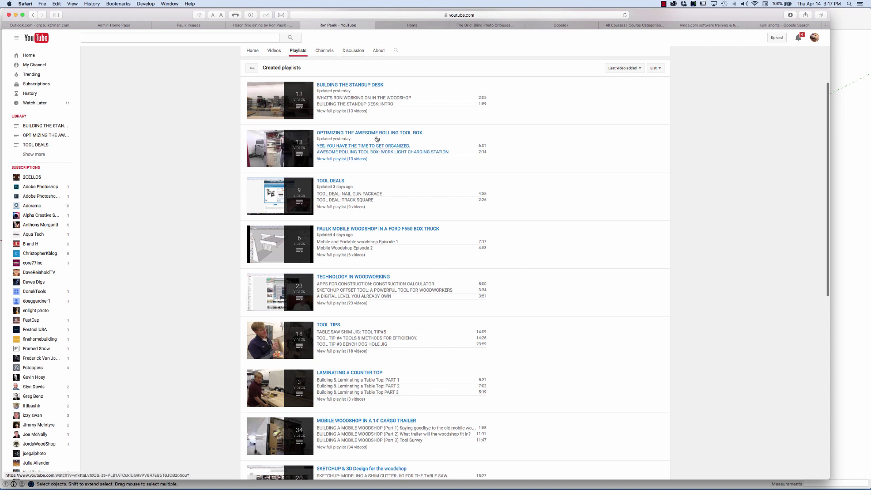
scroll(394, 160, "down", 1)
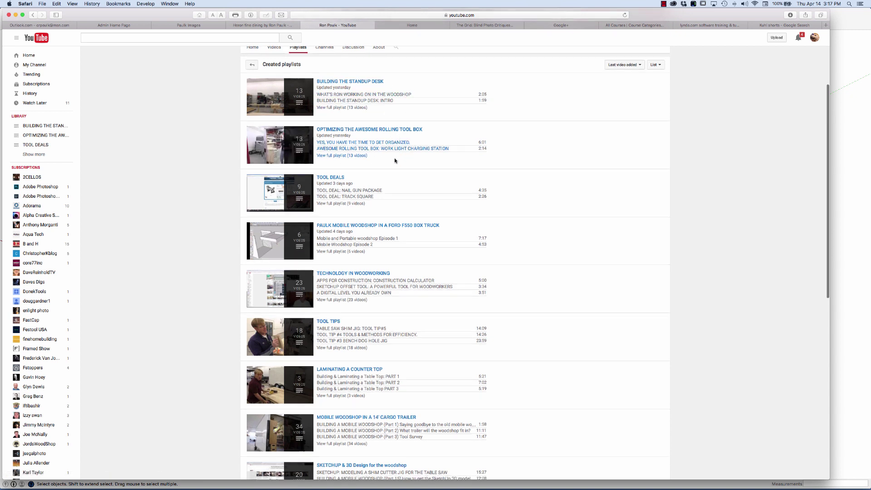
scroll(395, 160, "down", 2)
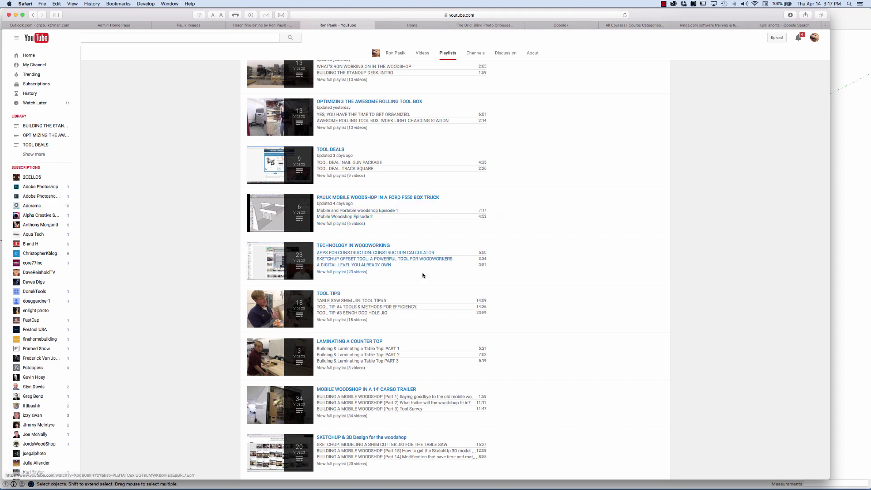
scroll(422, 274, "up", 5)
scroll(425, 271, "up", 1)
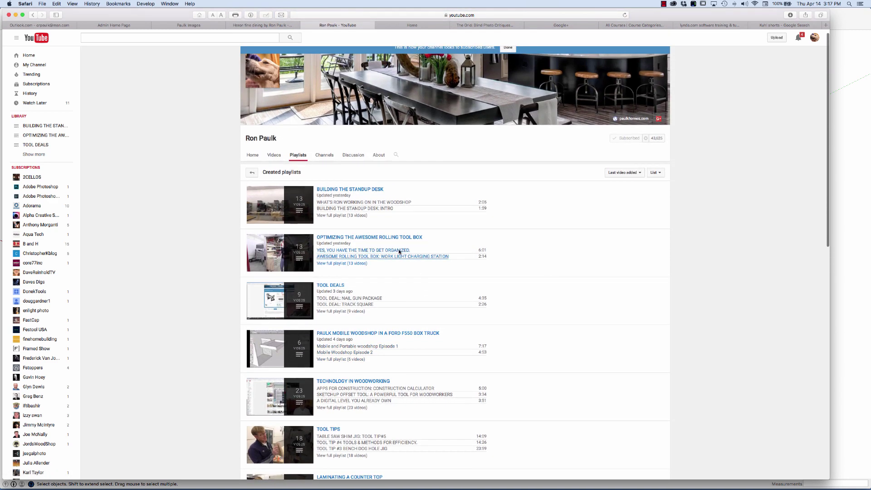
left_click(366, 191)
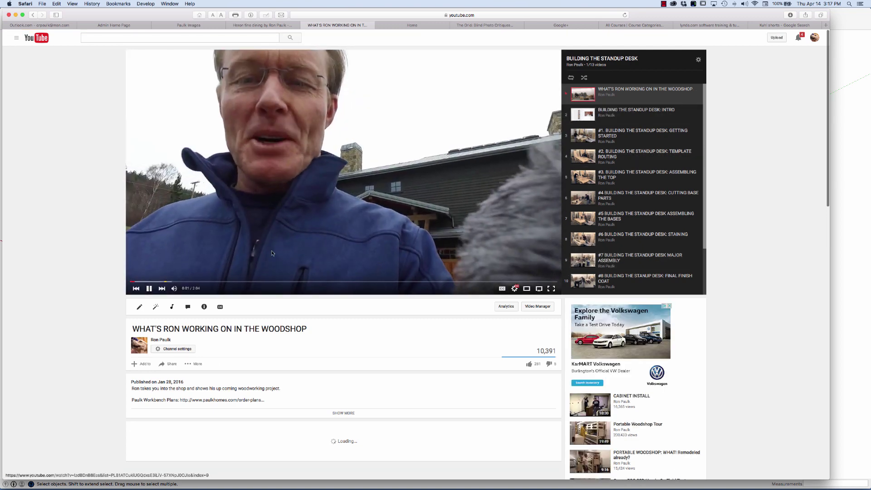
- Show the Paulk Homes website's home page and switch to the FLOATING SHELF model in SketchUp
left_click(408, 24)
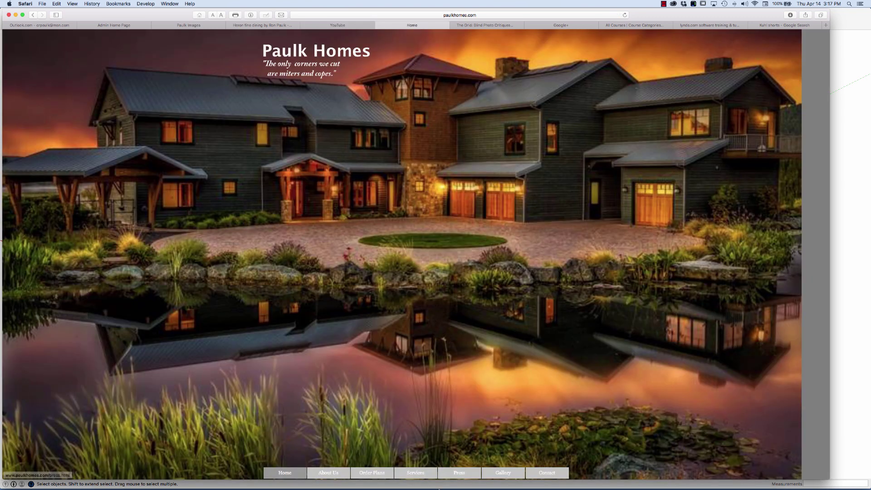
mouse_move(456, 486)
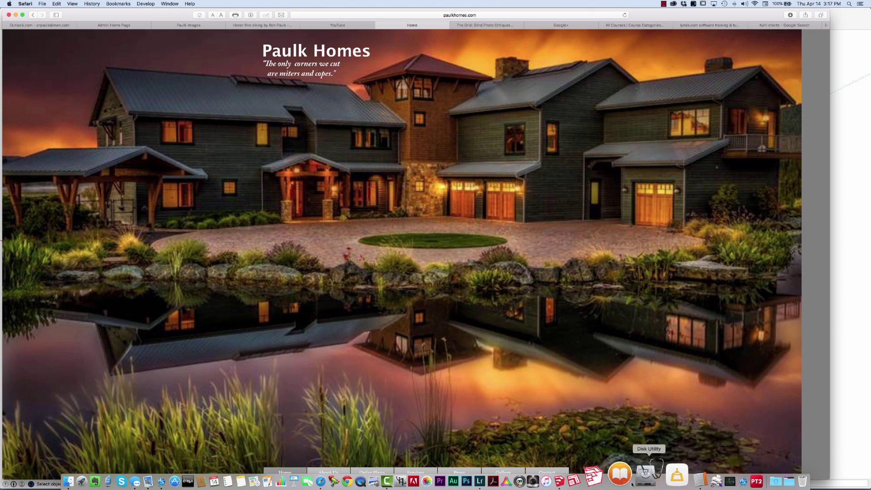
left_click(592, 474)
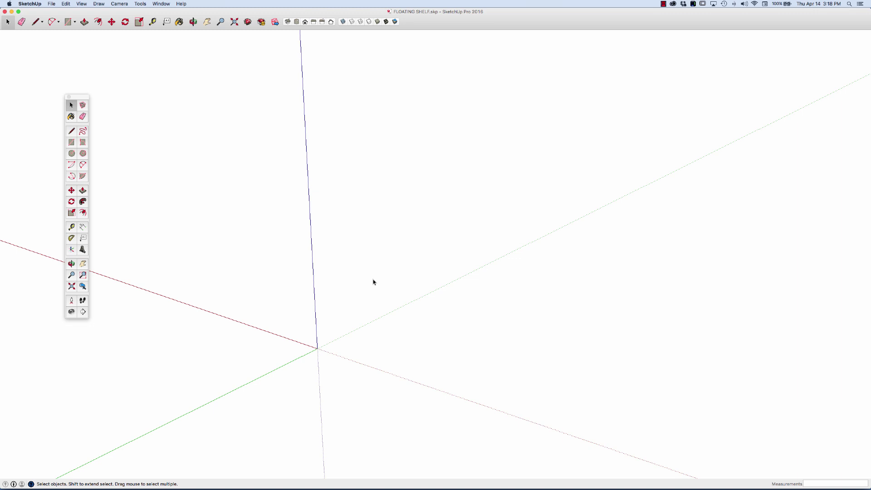
- Place a guide line parallel to the green axis, offset 34.5 inches along the red axis
key("t")
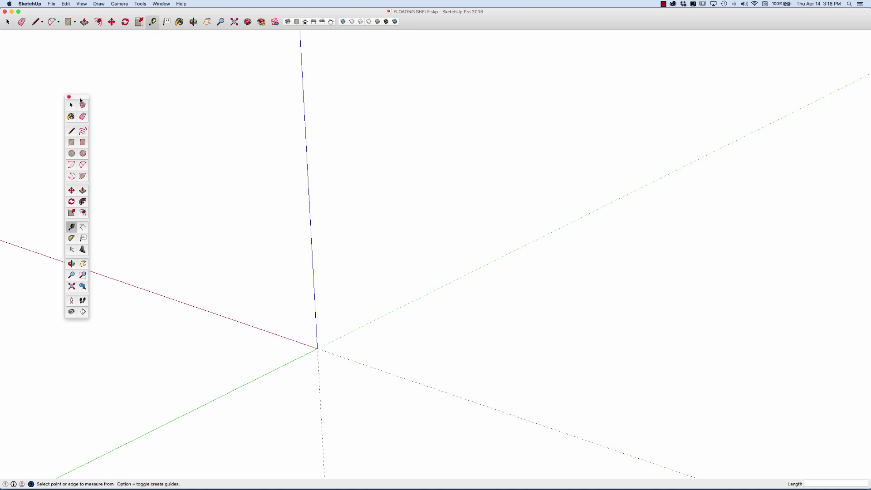
left_click_drag(79, 97, 177, 124)
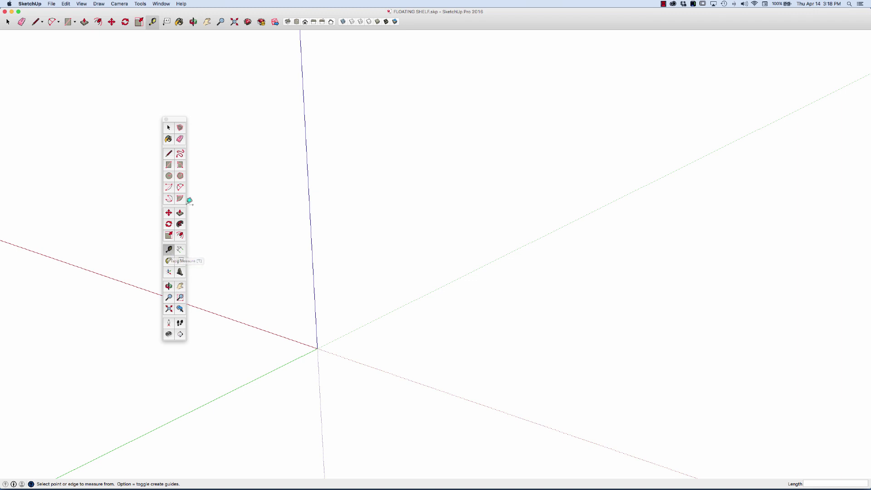
left_click(356, 328)
left_click(442, 353)
type("34.5")
key("super+z")
middle_click_drag(370, 349, 377, 346)
scroll(379, 346, "down", 3)
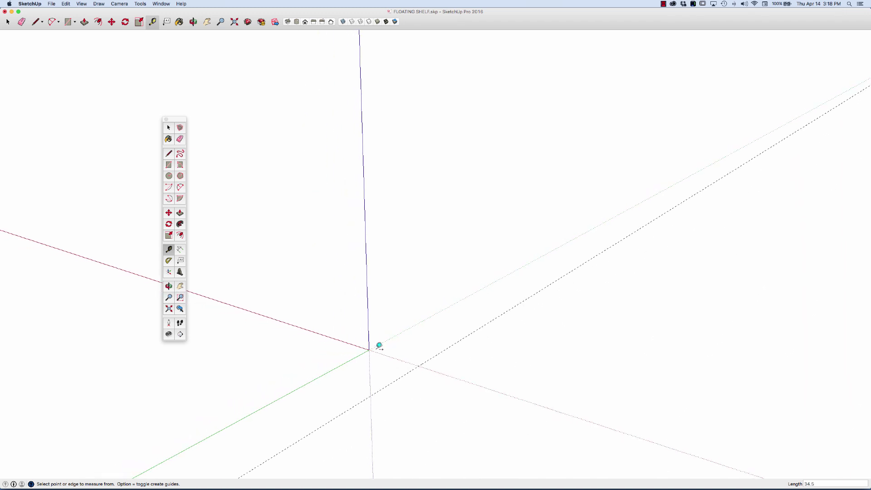
- Place a guide line parallel to the red axis, offset 7.5 inches along the green axis
scroll(436, 350, "up", 3)
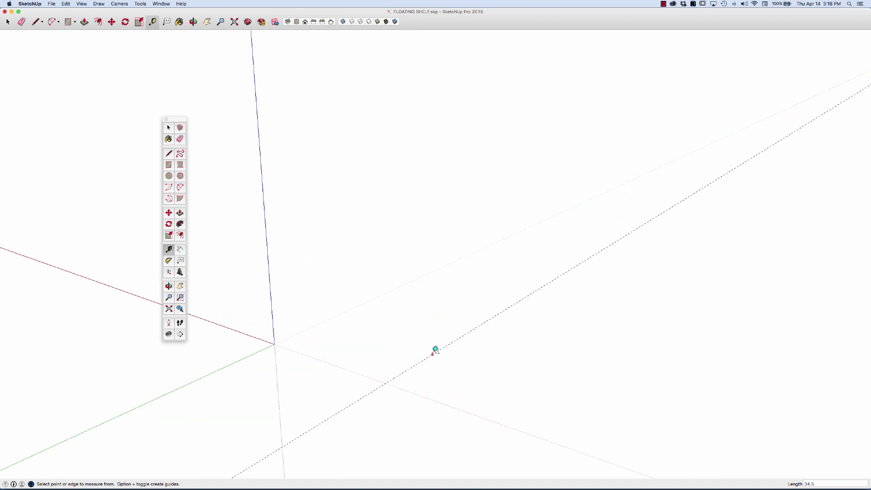
left_click(331, 368)
left_click(351, 355)
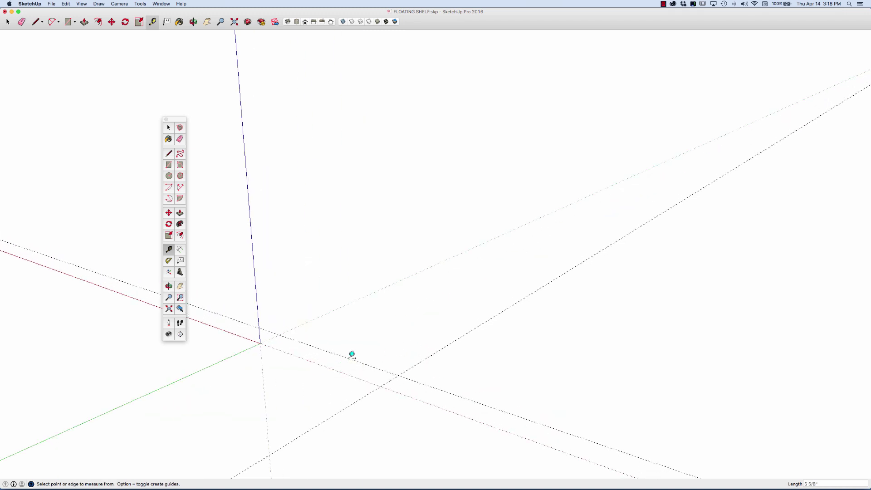
type("7")
key("Return")
key("space")
- Draw a 34.5 by 7.5 inch rectangle from the origin to the intersection of the two guides
key("r")
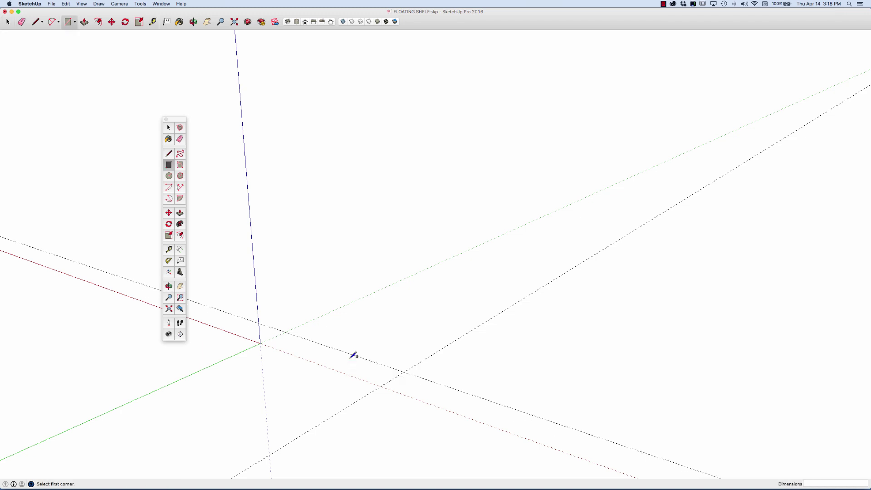
left_click(261, 344)
left_click(405, 371)
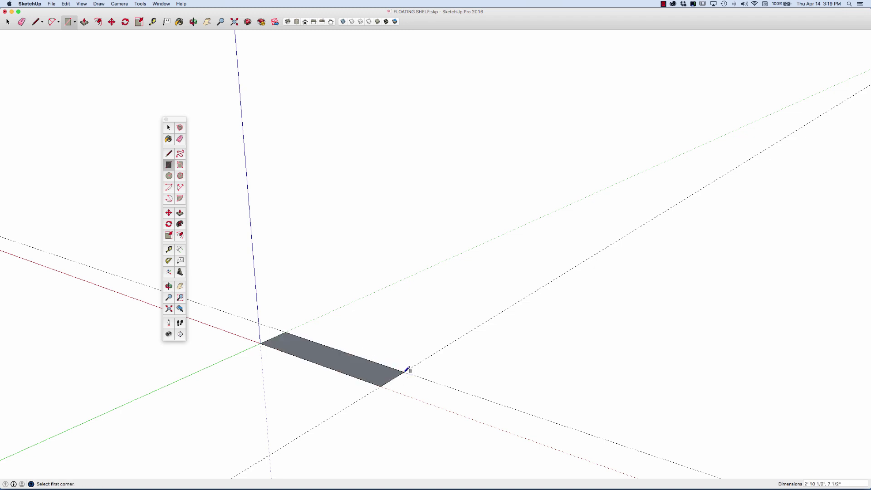
key("space")
- Make the rectangle with its edges a group and open that group for editing
scroll(365, 372, "up", 3)
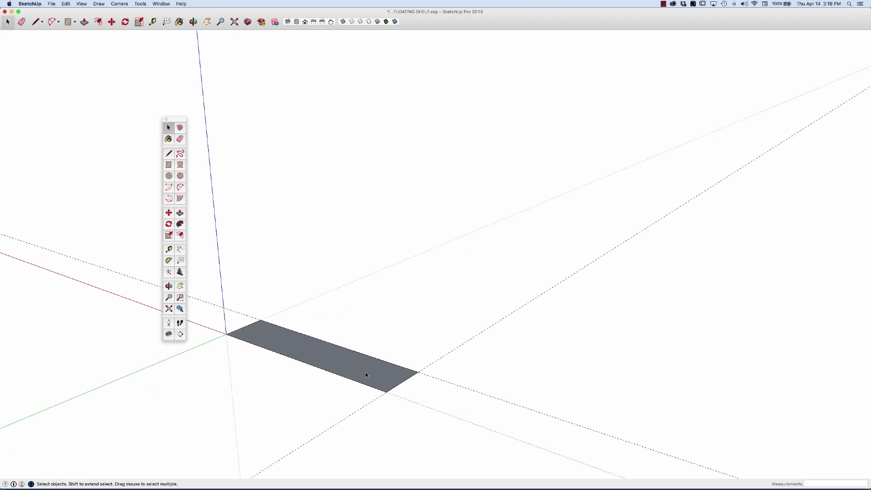
left_click(366, 370)
right_click(366, 370)
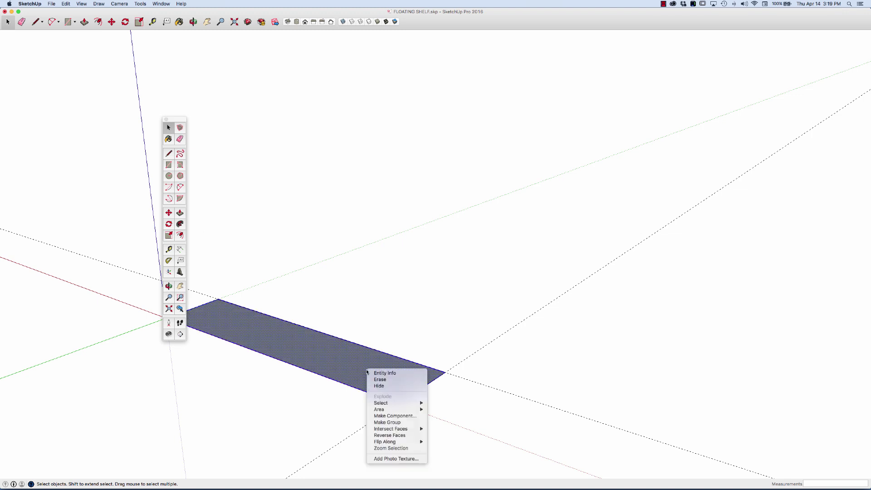
left_click(390, 416)
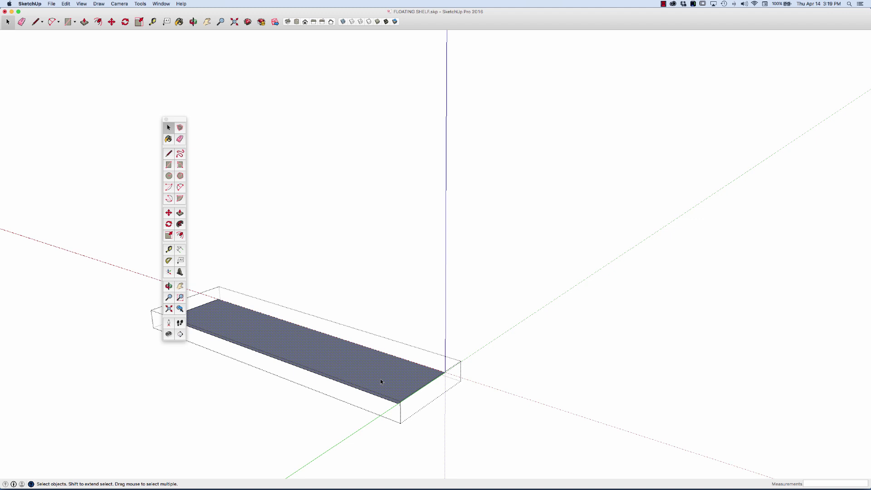
- Push/Pull the rectangle upward 0.75 inches into a board and close the group
key("p")
left_click(380, 382)
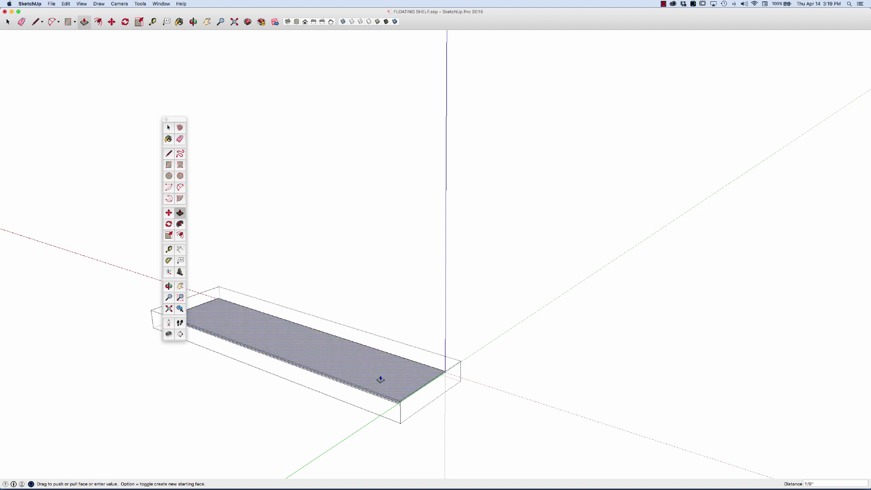
type(".75")
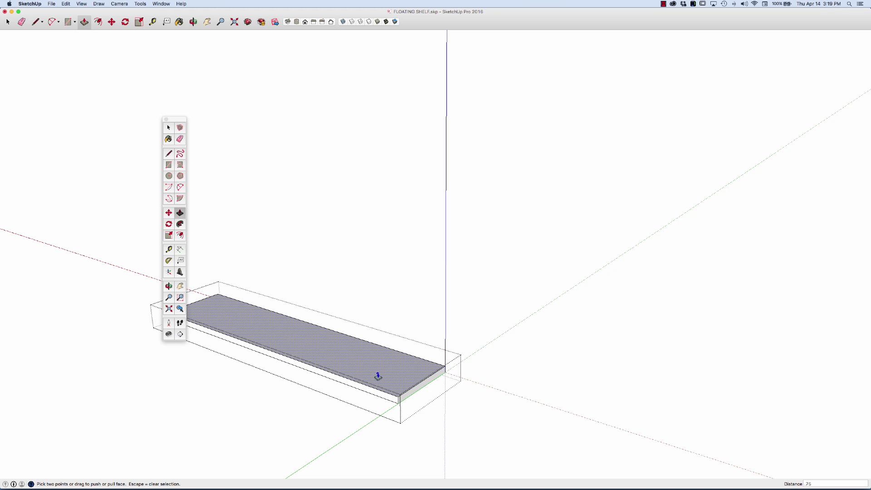
key("Return")
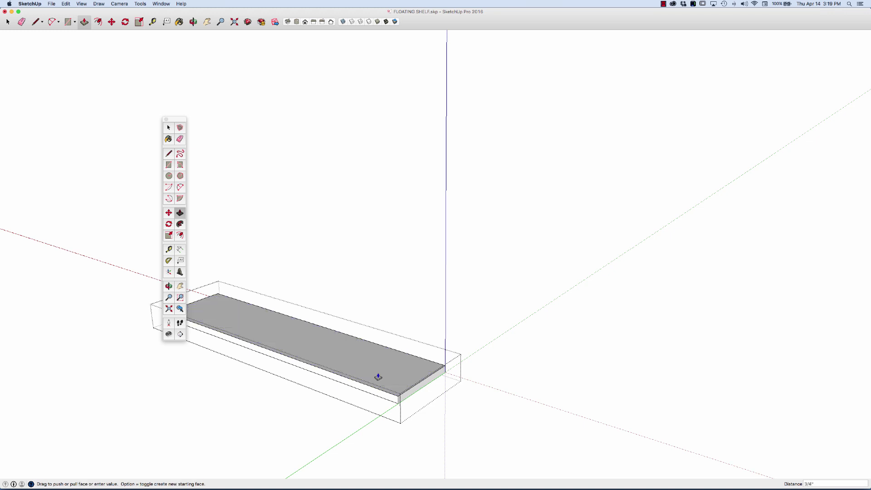
key("space")
left_click(474, 305)
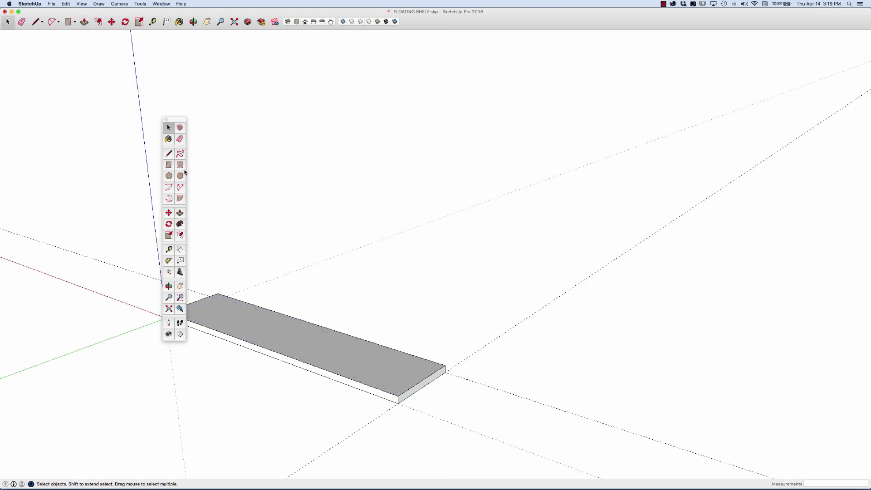
- Place a guide line parallel to the board's front lower edge, directly above it, and select the board
left_click_drag(176, 120, 47, 117)
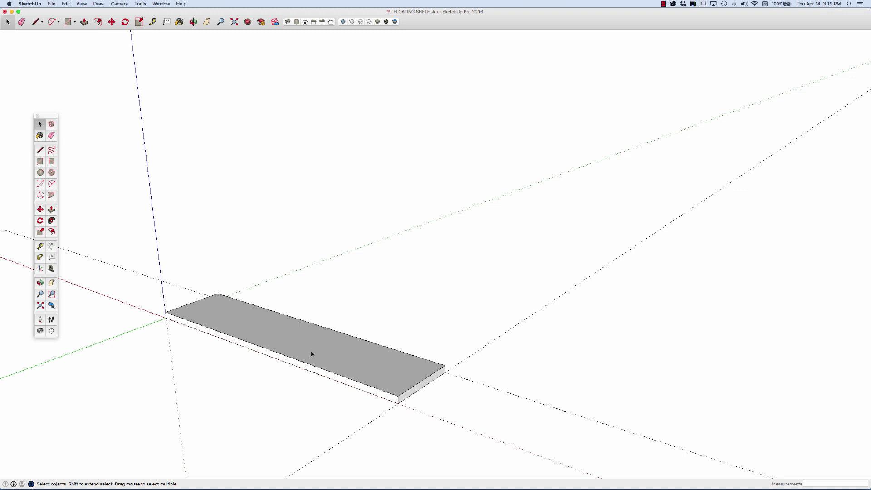
key("t")
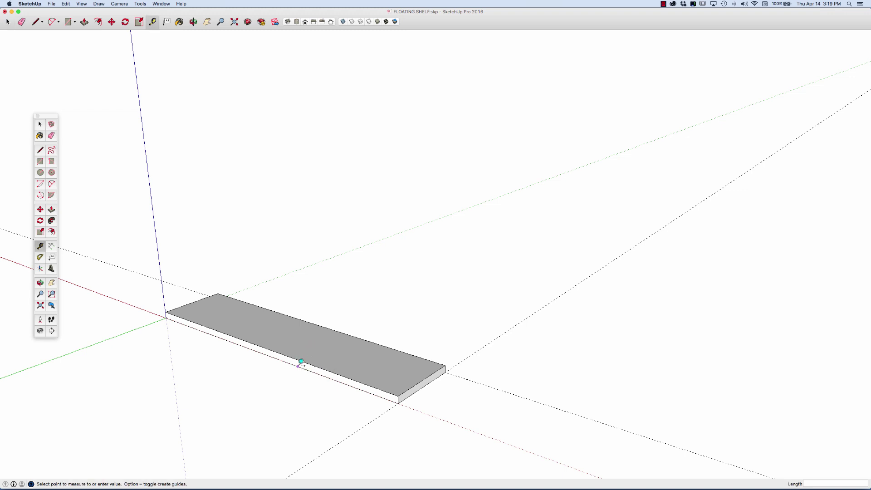
left_click(299, 365)
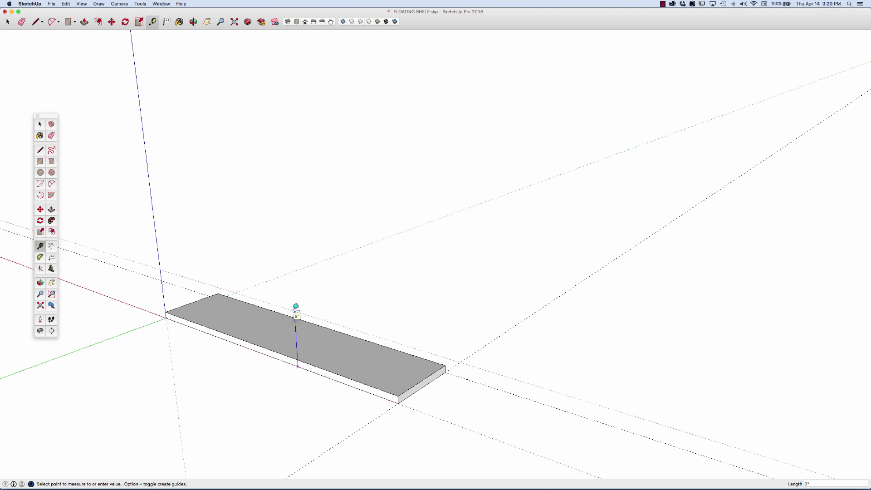
left_click(296, 306)
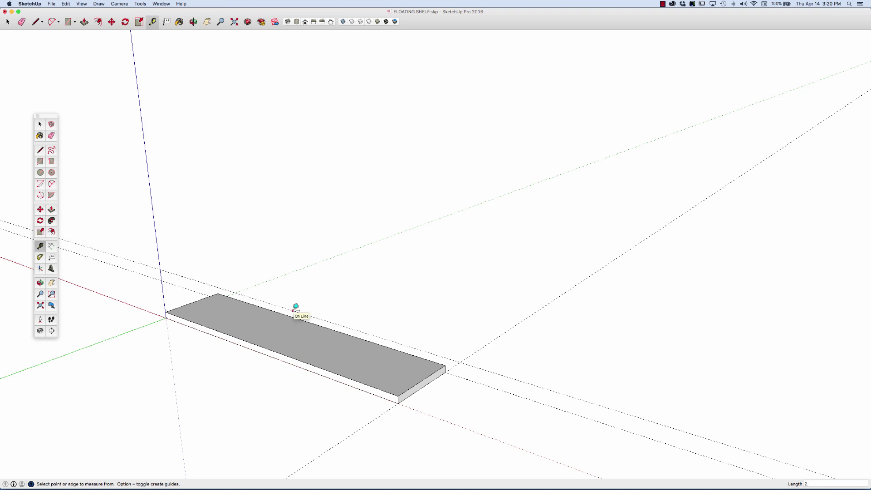
key("Return")
key("space")
left_click(336, 381)
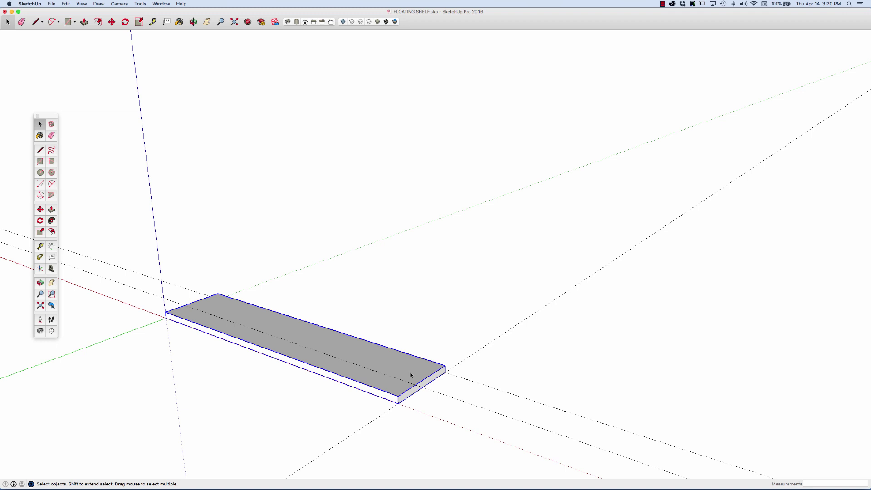
- Place a guide line on the board's top face, 3 inches in from the back edge
key("t")
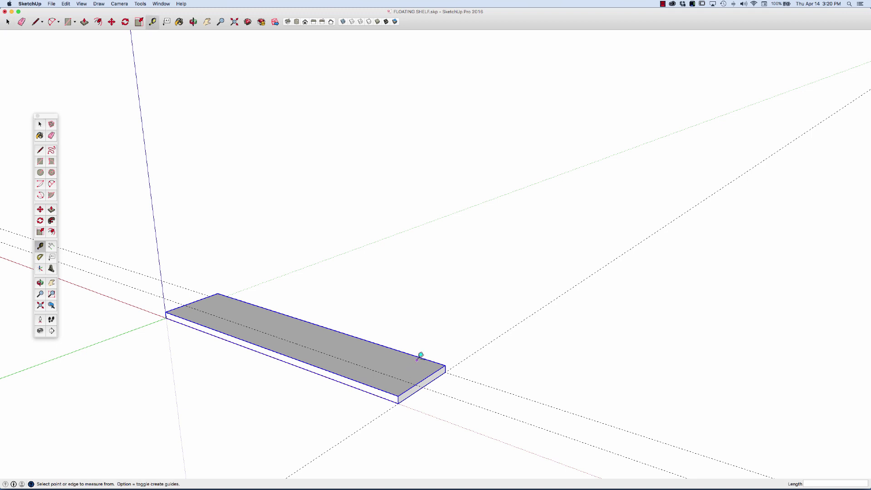
left_click(422, 353)
left_click(414, 369)
scroll(422, 377, "up", 2)
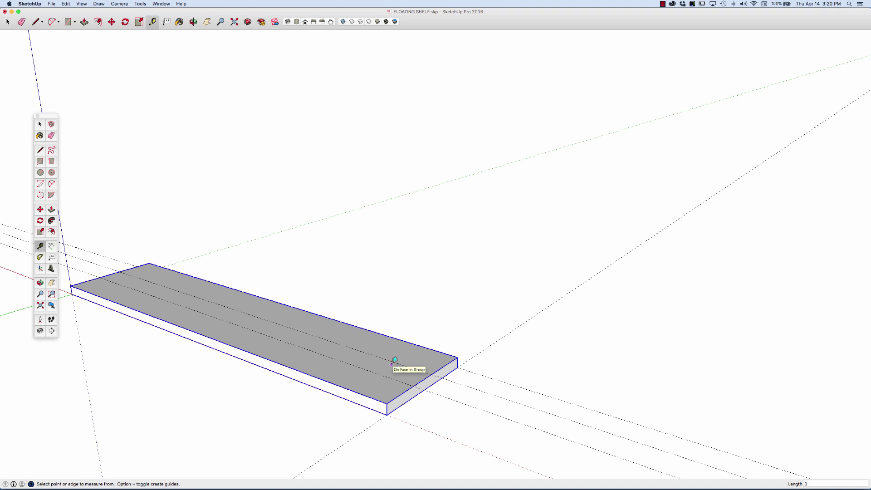
- Add a guide line parallel to the board's front top edge, a short distance above it
left_click(381, 396)
left_click(380, 385)
left_click(383, 396)
left_click(381, 394)
- Place a guide line across the board's top face, 0.75 inches in from the front edge
left_click(380, 395)
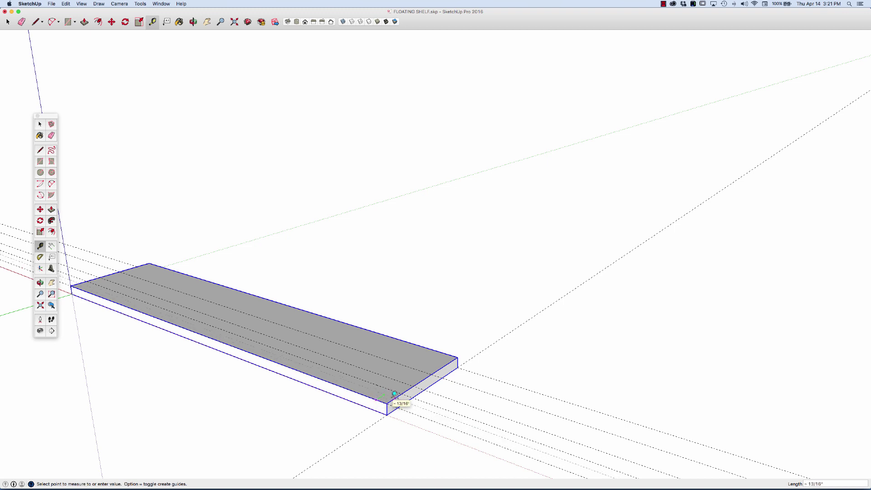
left_click(395, 394)
type(".7")
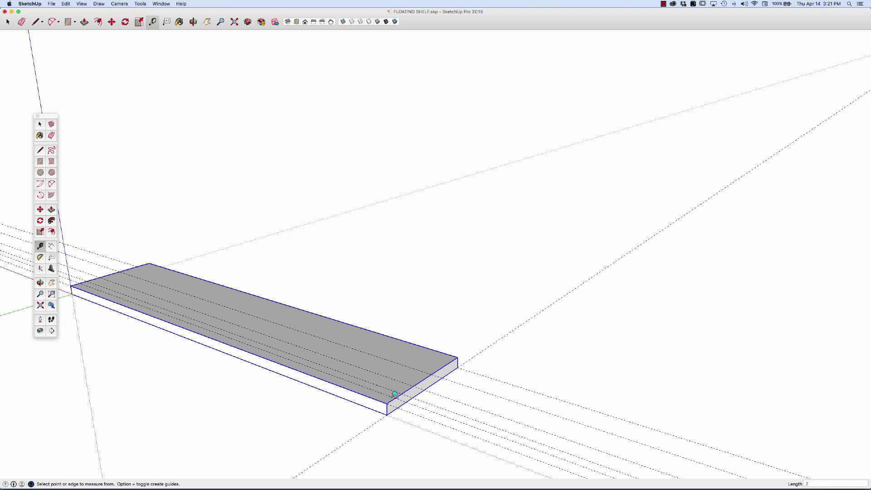
type("5")
middle_click_drag(395, 393, 193, 299)
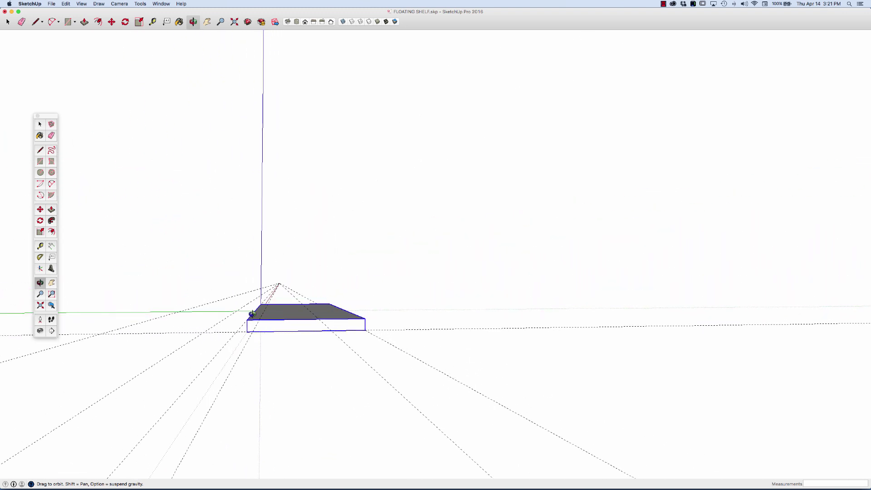
scroll(252, 314, "up", 2)
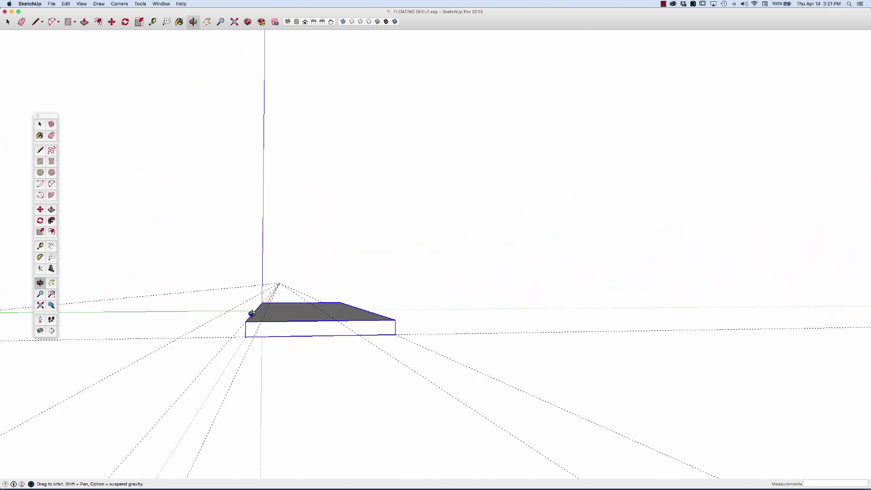
key("r")
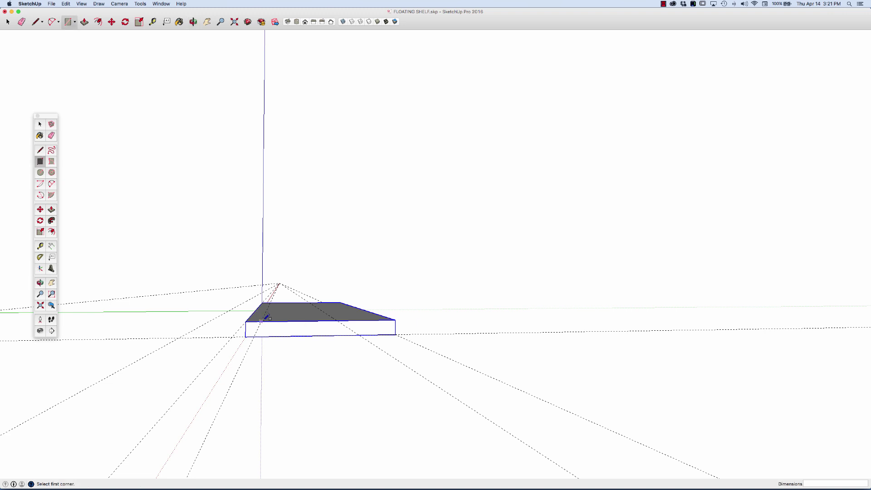
left_click(261, 320)
left_click(248, 298)
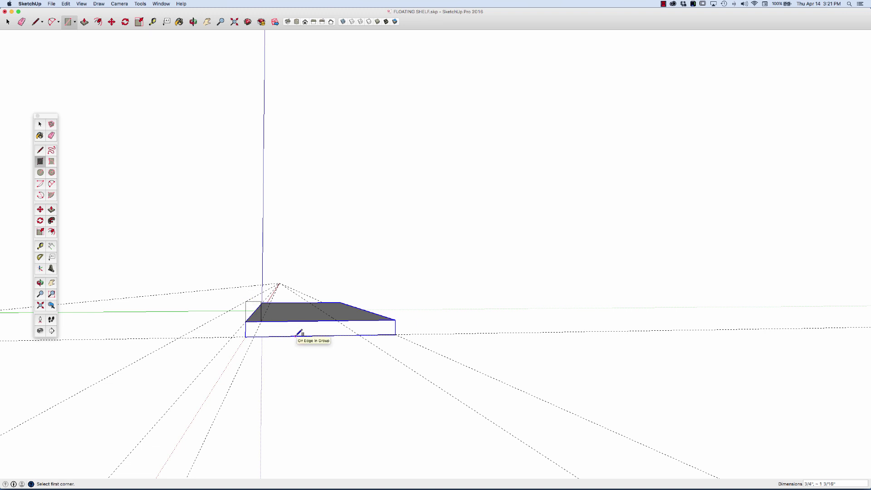
middle_click_drag(299, 334, 429, 372)
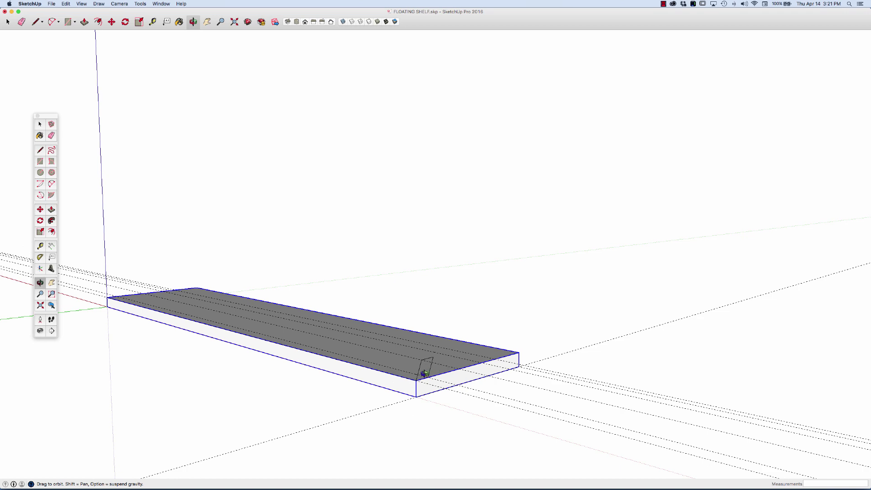
scroll(425, 373, "up", 3)
left_click_drag(416, 362, 620, 334)
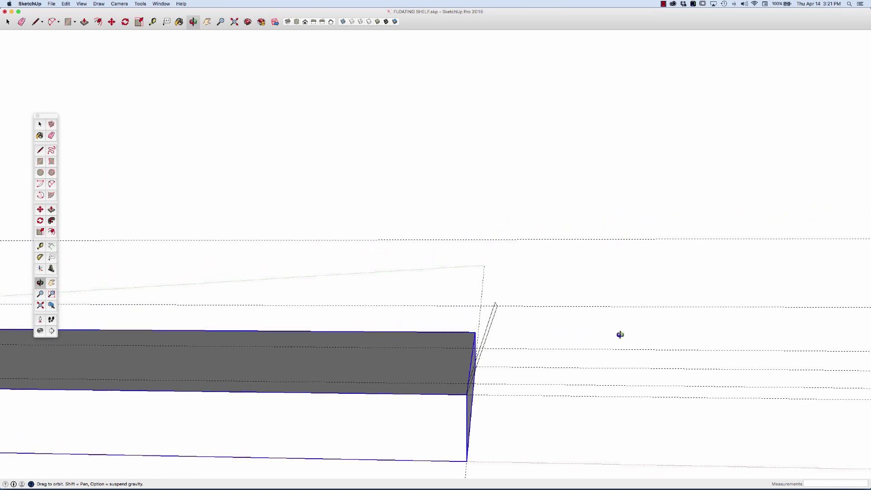
left_click_drag(505, 340, 368, 410)
scroll(377, 383, "down", 3)
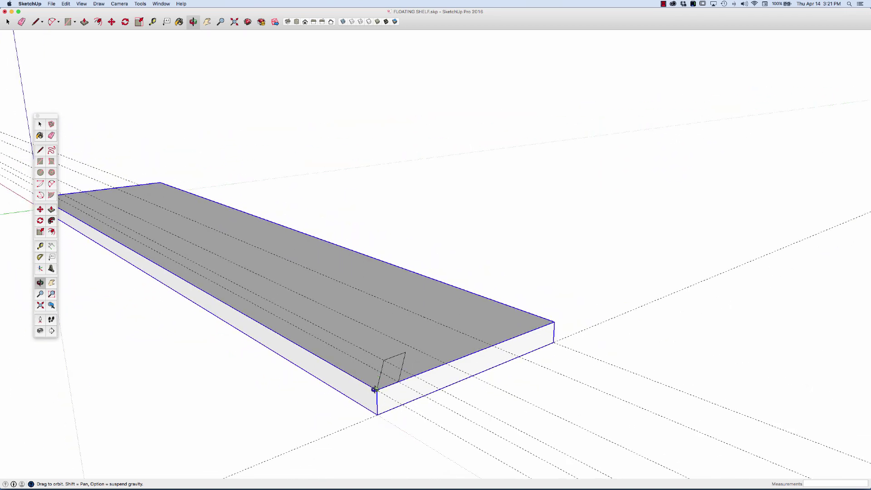
scroll(376, 395, "up", 5)
scroll(379, 402, "down", 2)
left_click_drag(377, 397, 398, 412)
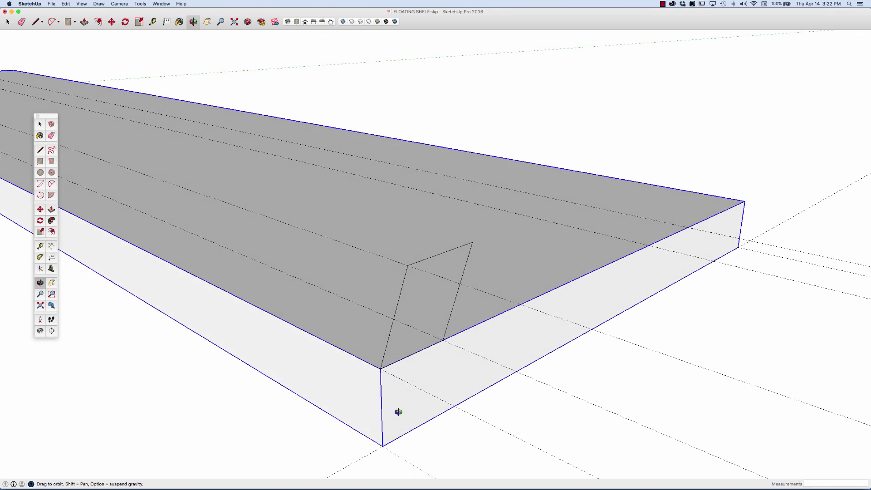
key("space")
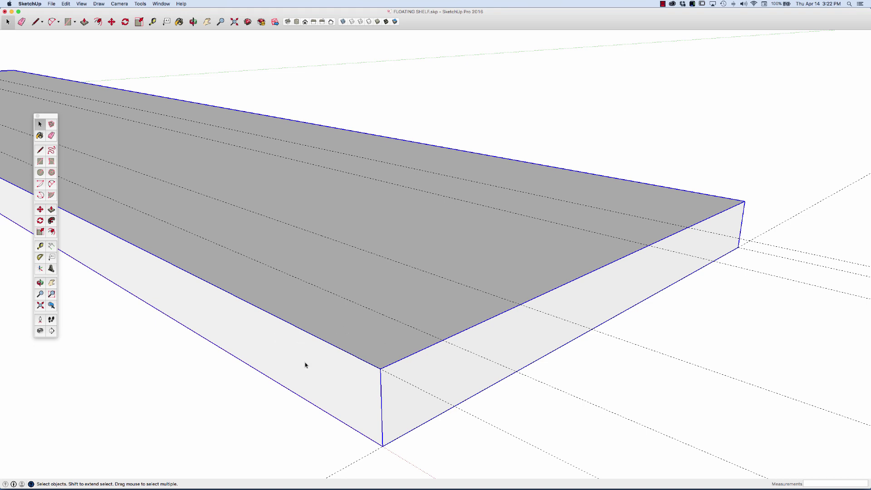
- Place a vertical guide line on the board's end face, 0.75 inches in from the front corner edge
key("t")
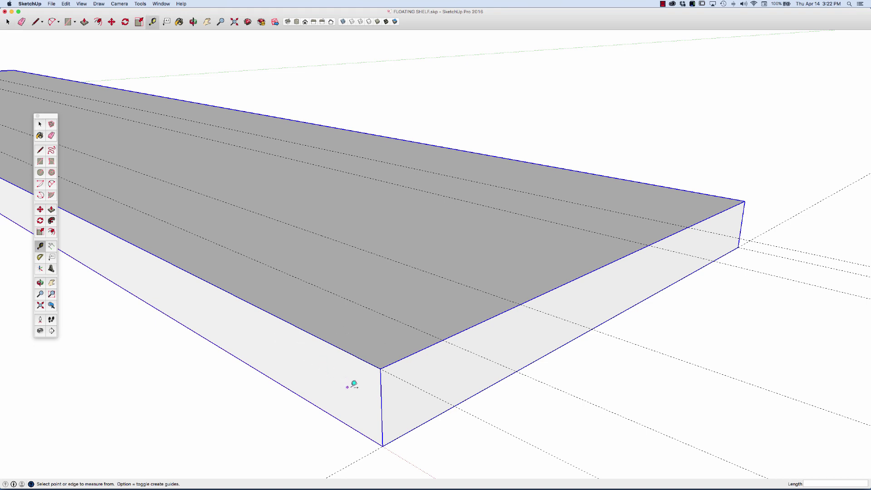
left_click(381, 401)
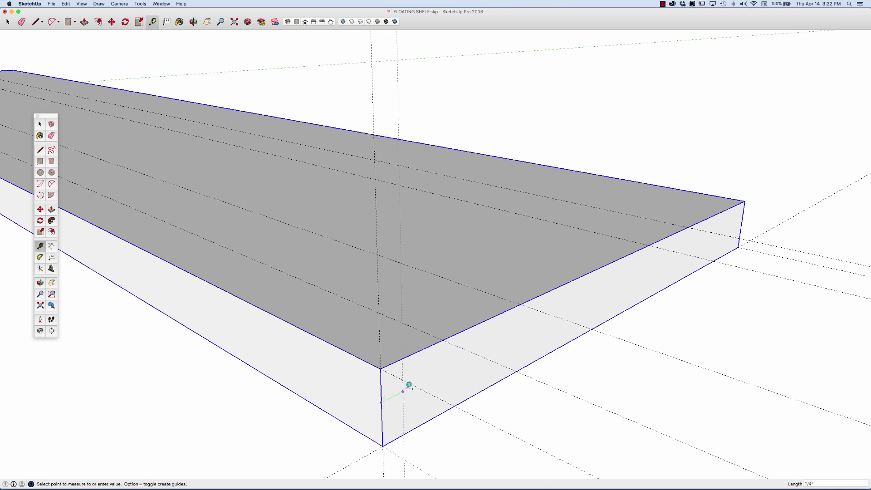
left_click(424, 376)
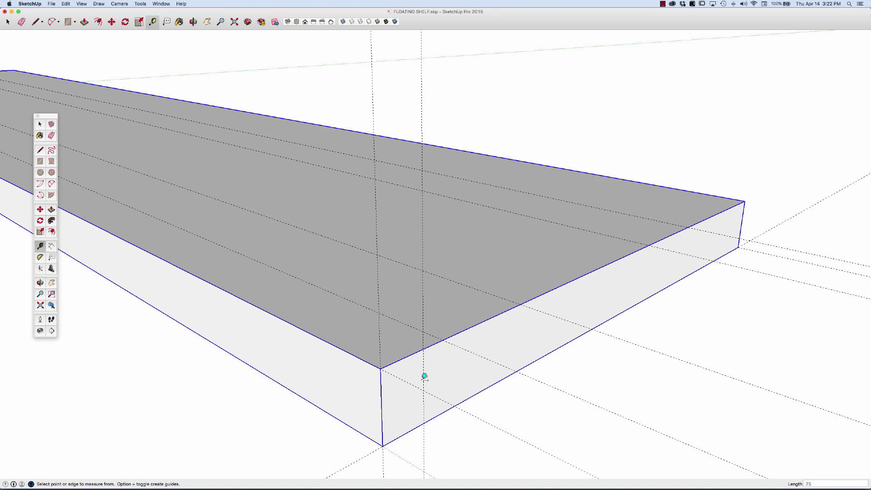
key("o")
left_click_drag(431, 363, 233, 360)
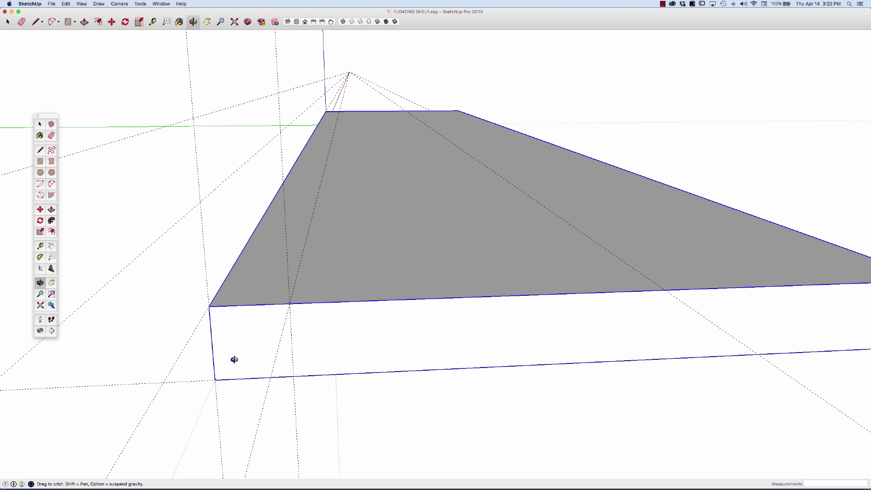
key("t")
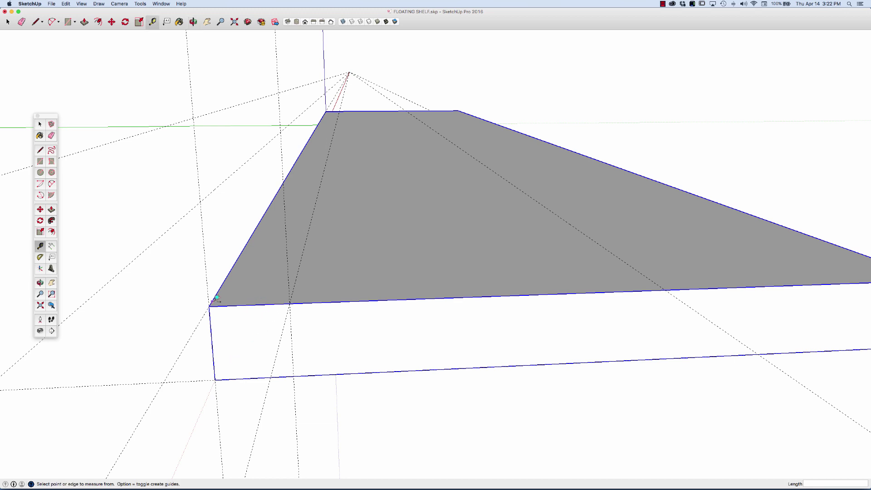
left_click(209, 307)
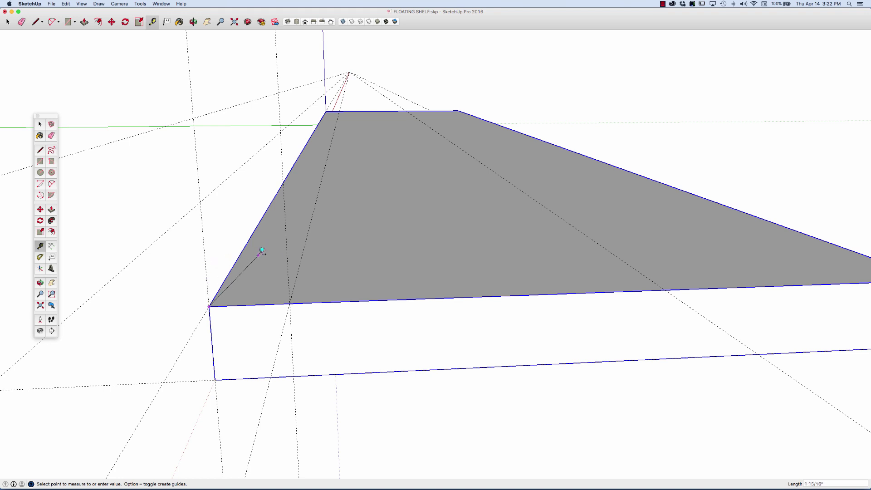
left_click(262, 250)
- Draw an upright rectangle, 1 inch tall by 3/4 inch wide, on the board's front top corner, flush with the end face
key("r")
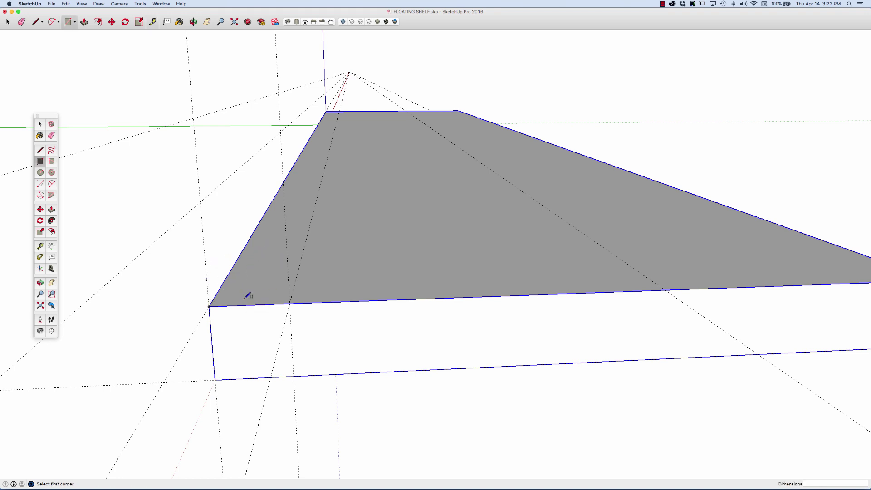
left_click(209, 307)
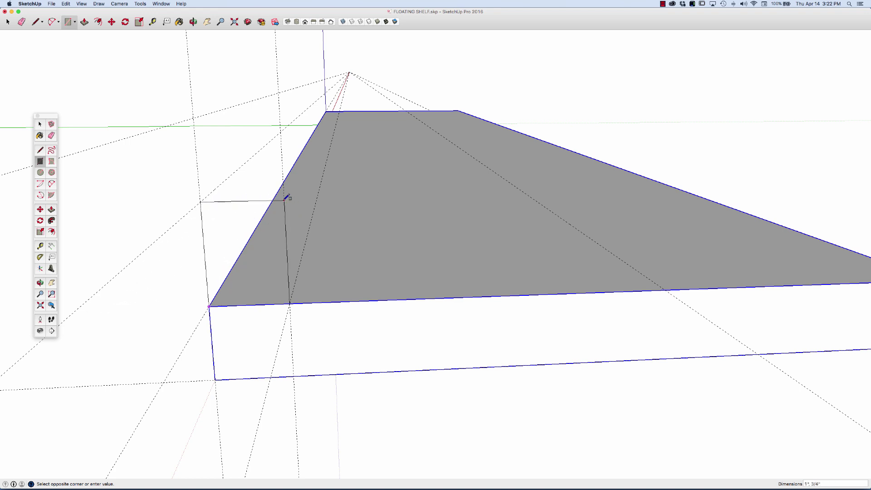
left_click(285, 198)
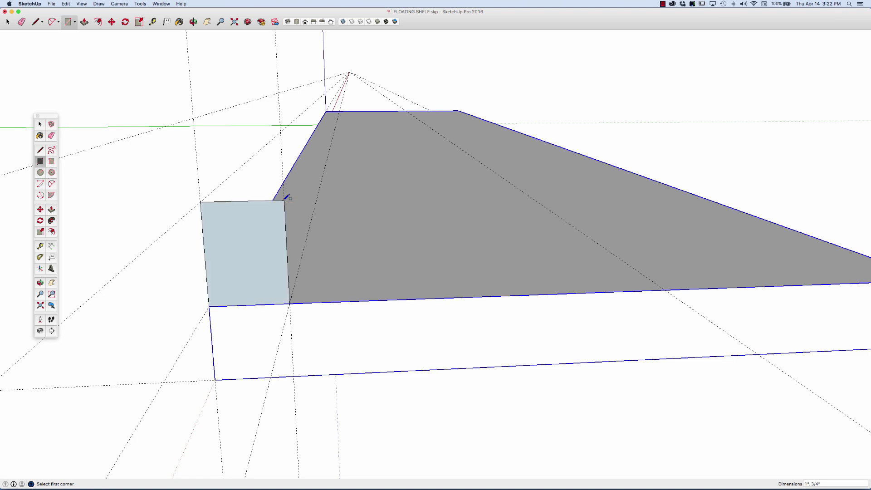
- Make the small upright rectangle at the board's front corner a group
middle_click_drag(241, 208, 357, 225)
scroll(263, 218, "up", 5)
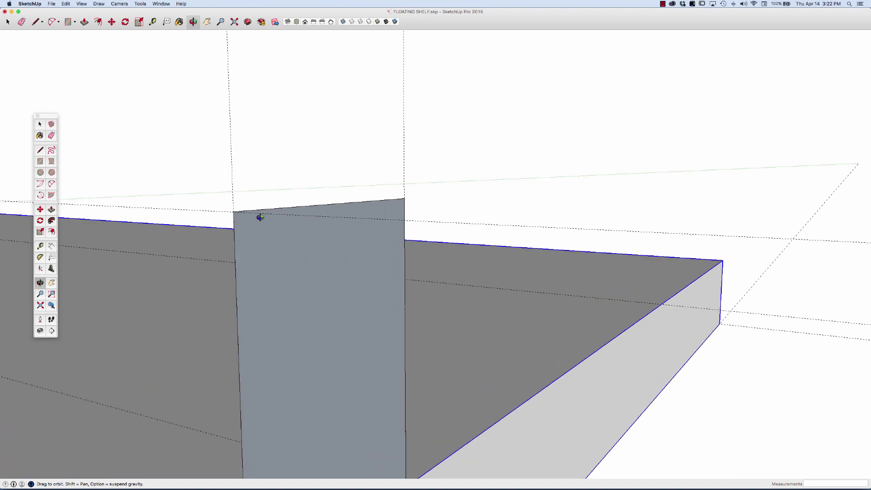
left_click_drag(262, 209, 418, 349)
key("space")
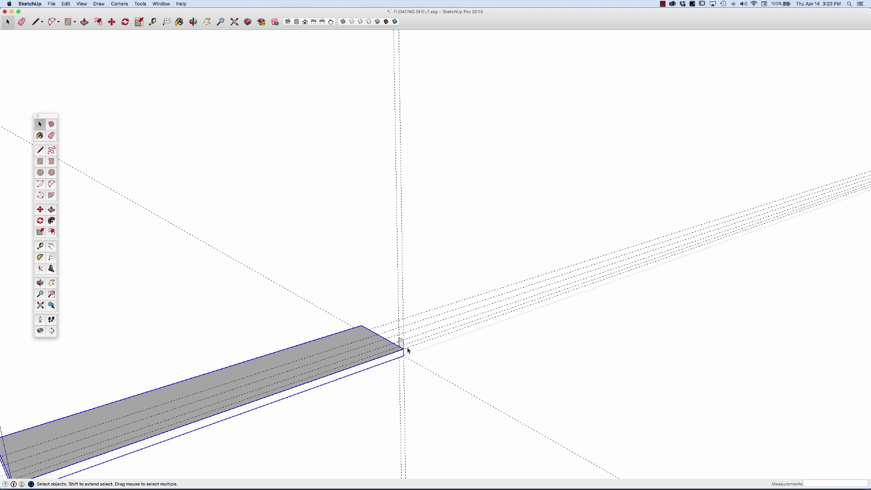
left_click(401, 343)
right_click(401, 345)
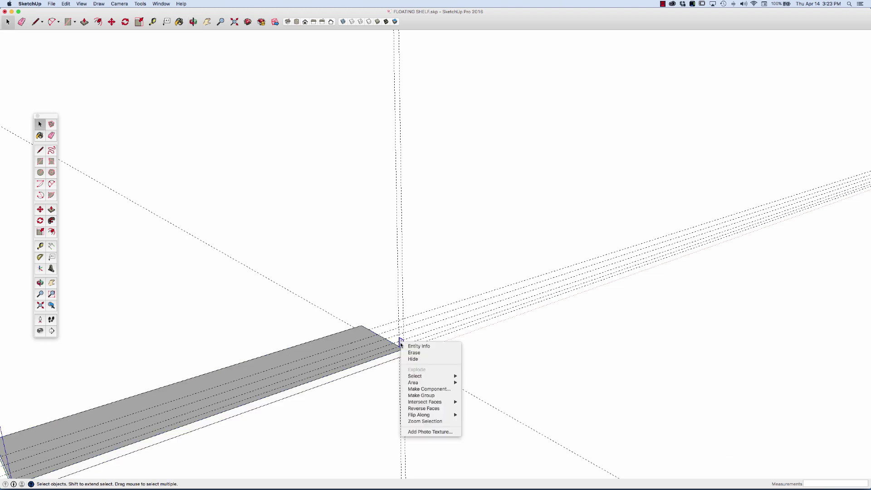
left_click(420, 396)
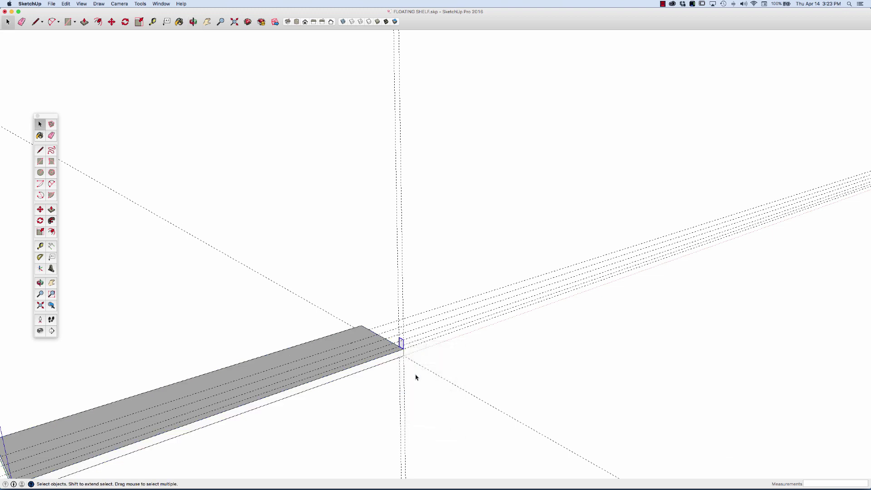
- Inside the new group, extrude the rectangle 2' 10 1/2" along the board's full length, and close the group
double_click(401, 345)
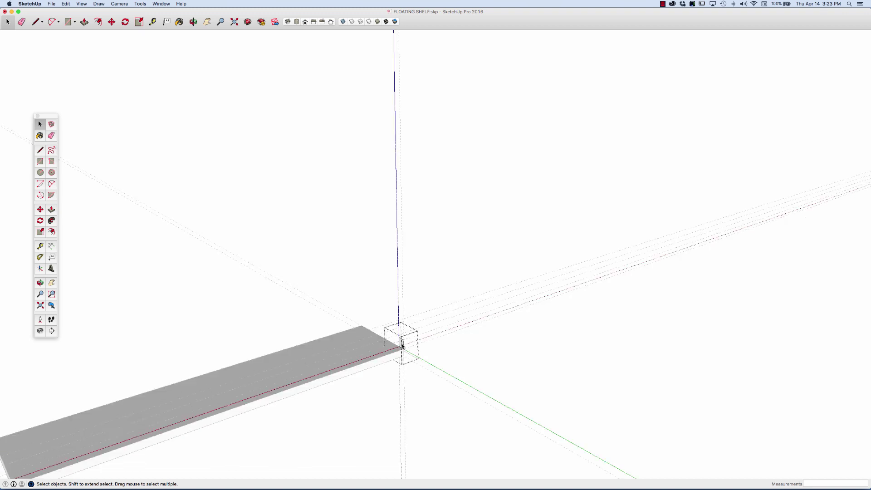
key("p")
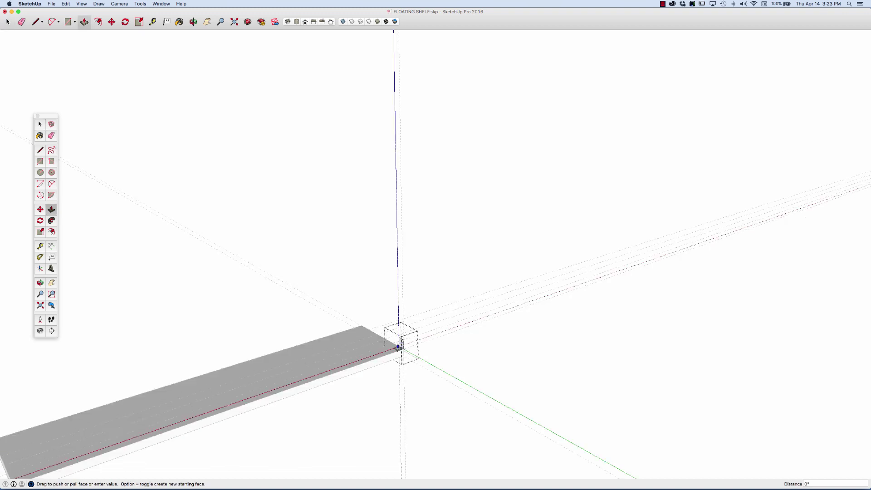
left_click(401, 345)
scroll(370, 356, "down", 2)
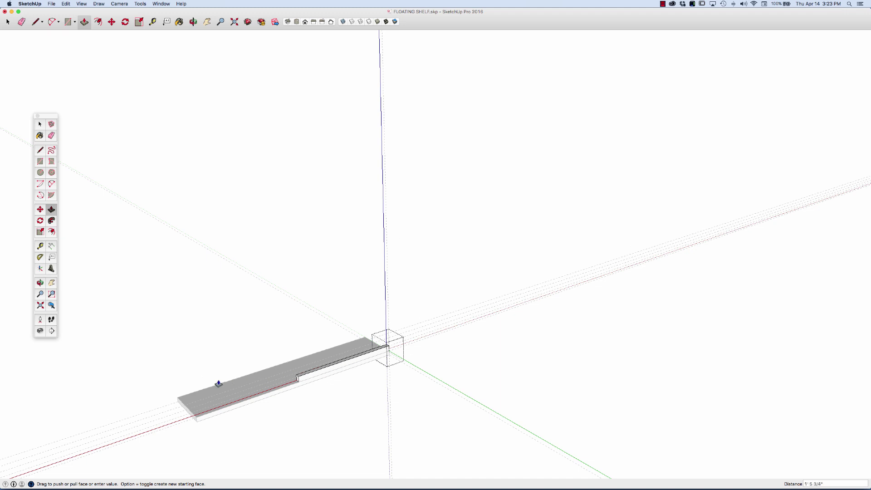
left_click(187, 412)
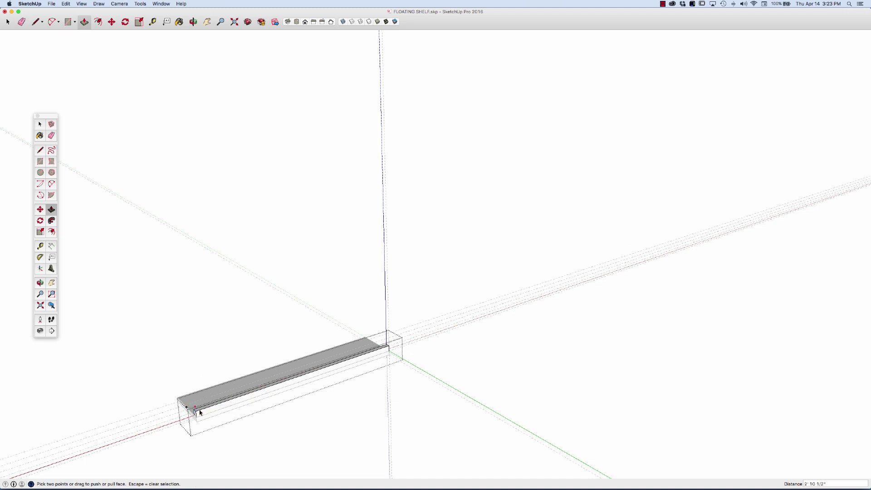
key("space")
key("o")
left_click_drag(267, 438, 513, 337)
left_click_drag(316, 443, 359, 415)
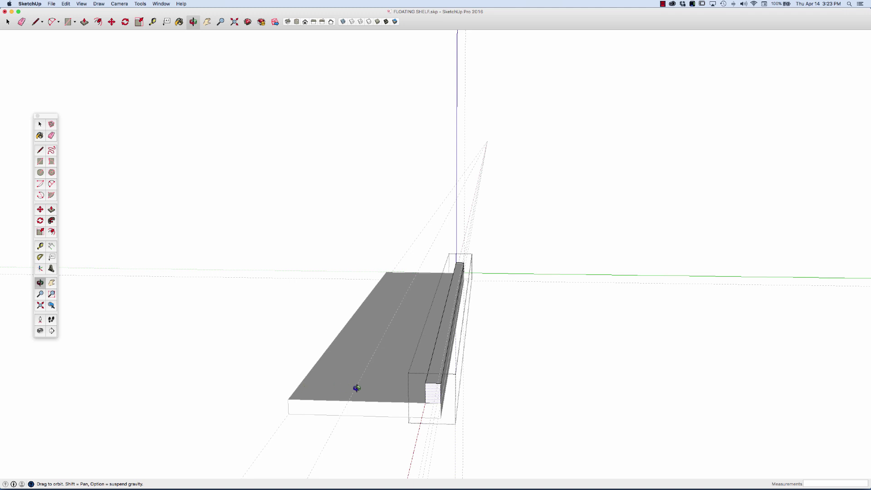
key("space")
left_click(498, 403)
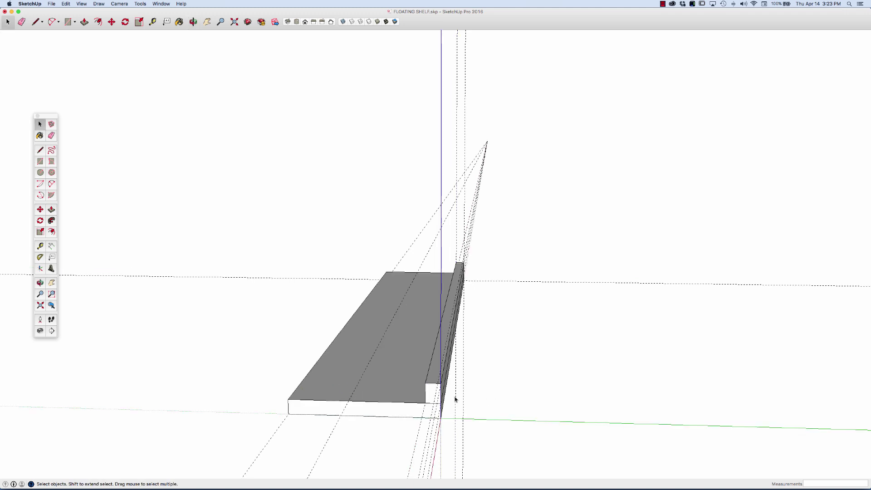
- Copy the front strip 3 3/4" across the board toward the back edge, so its back face meets the guide line
left_click(431, 391)
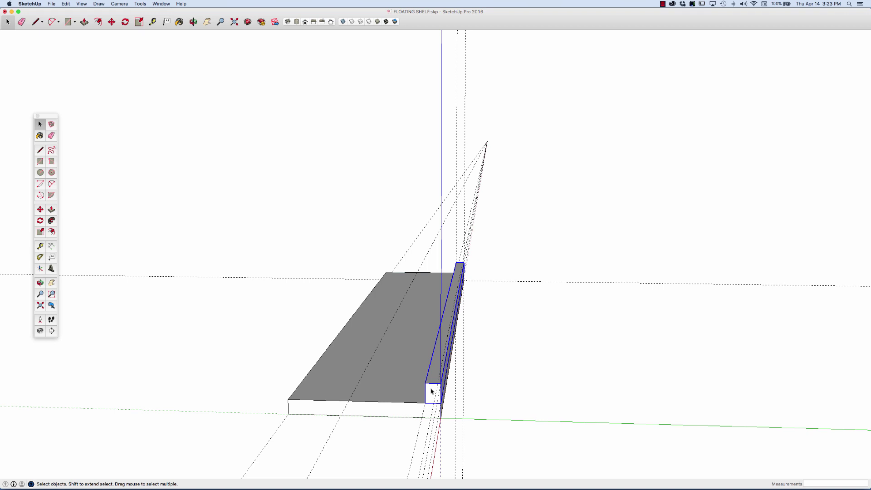
key("m")
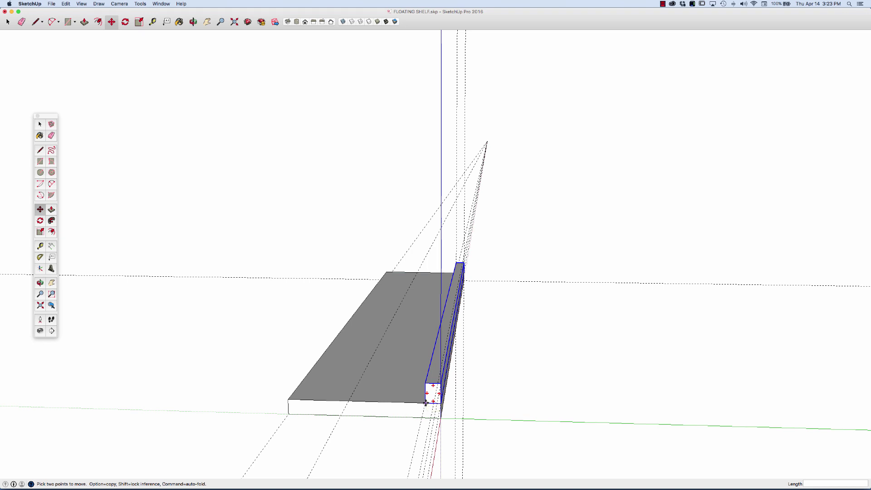
left_click(426, 403)
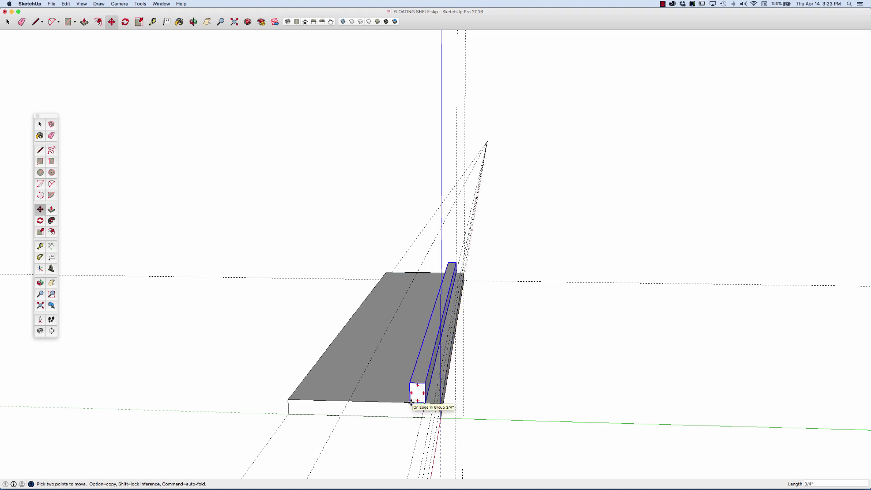
key("alt")
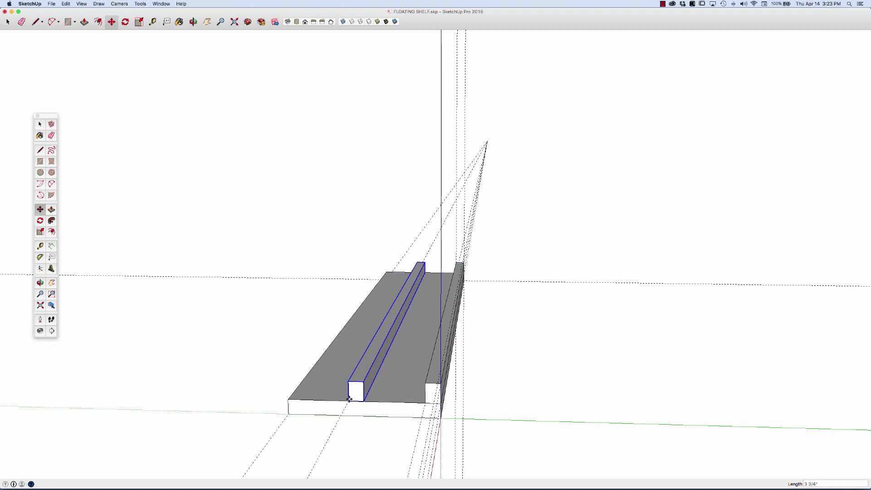
key("space")
left_click(562, 408)
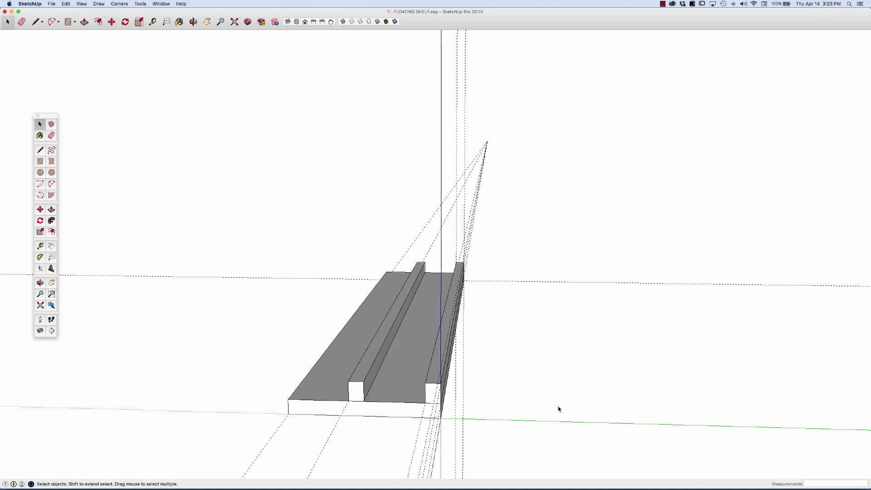
- Delete all guide lines from the model and save the file
middle_click_drag(559, 409, 430, 393)
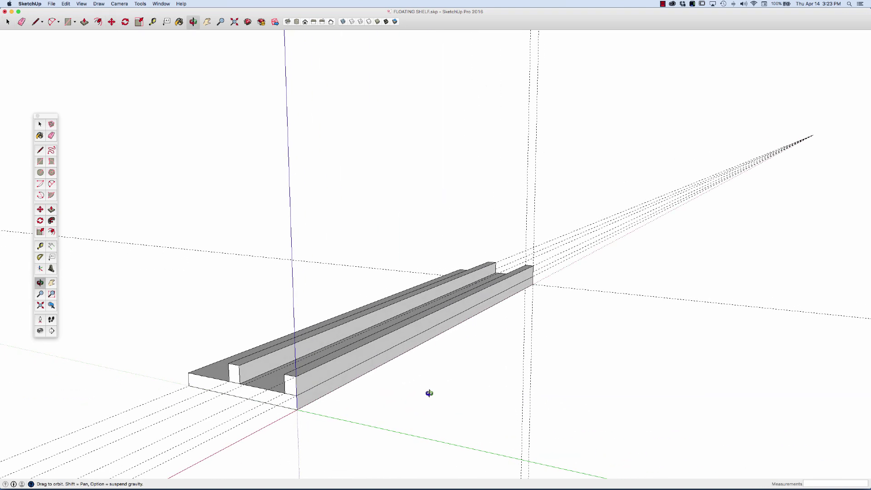
left_click(66, 4)
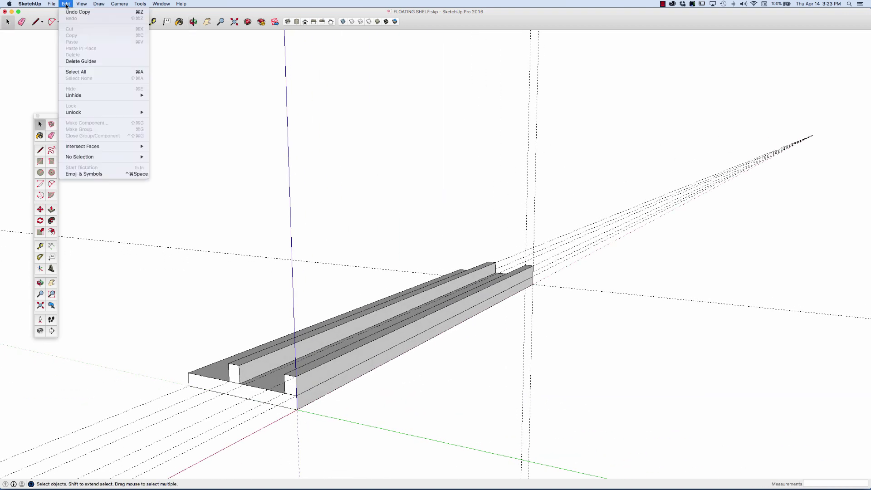
left_click(93, 61)
left_click(51, 3)
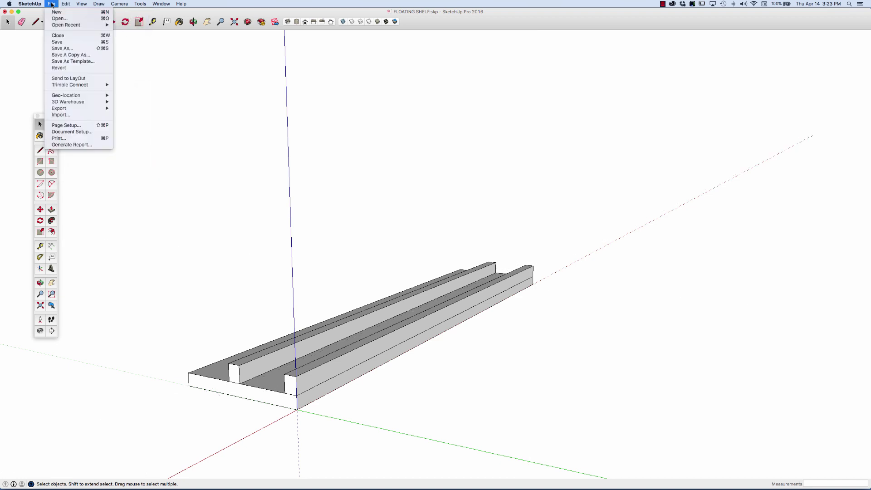
left_click(71, 43)
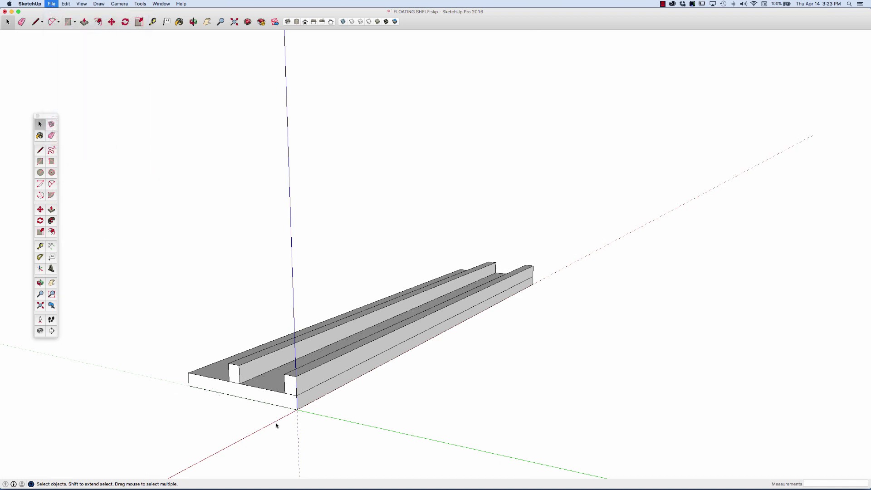
- Copy the bottom board 1 3/4" straight up so the copy rests on top of the two strips
left_click(285, 403)
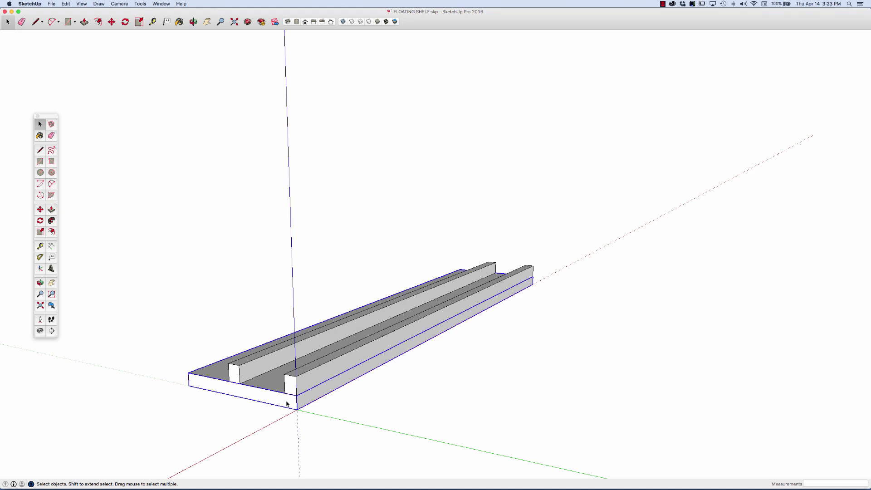
key("m")
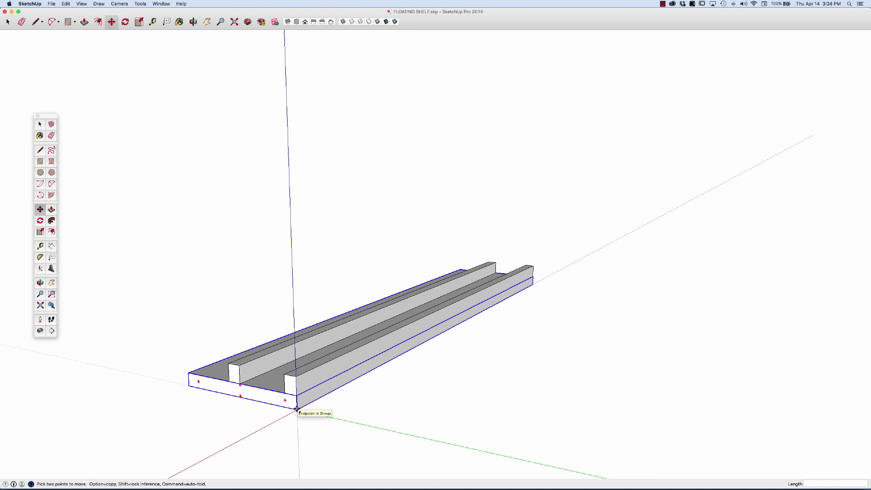
left_click(296, 410)
key("alt")
left_click(298, 379)
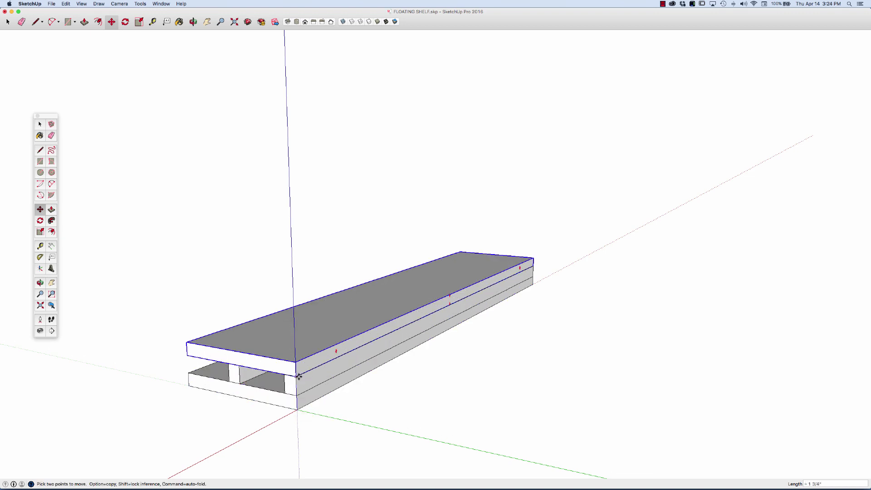
key("space")
left_click(353, 407)
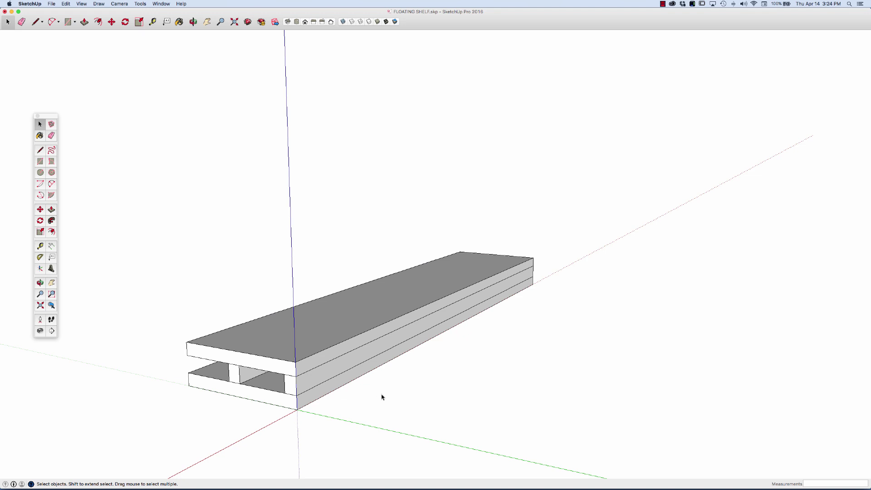
- Measure the shelf's overall height from the bottom front edge to the top front edge
key("t")
left_click(345, 384)
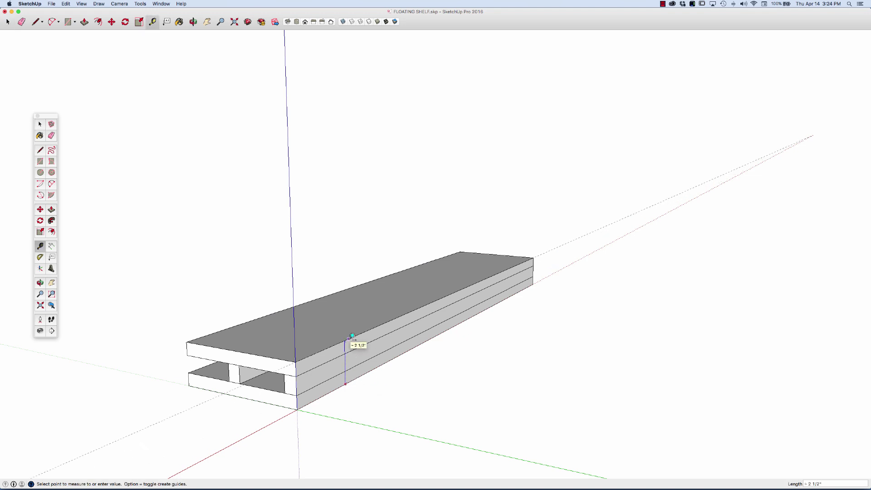
left_click(353, 336)
key("space")
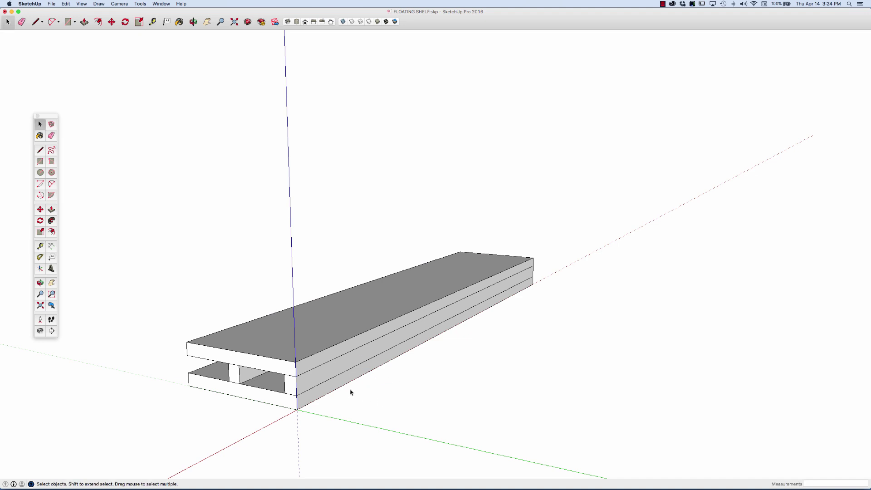
- Copy the middle strip 3" toward the back so its outer face is flush with the boards' back edge
middle_click_drag(382, 374, 383, 350)
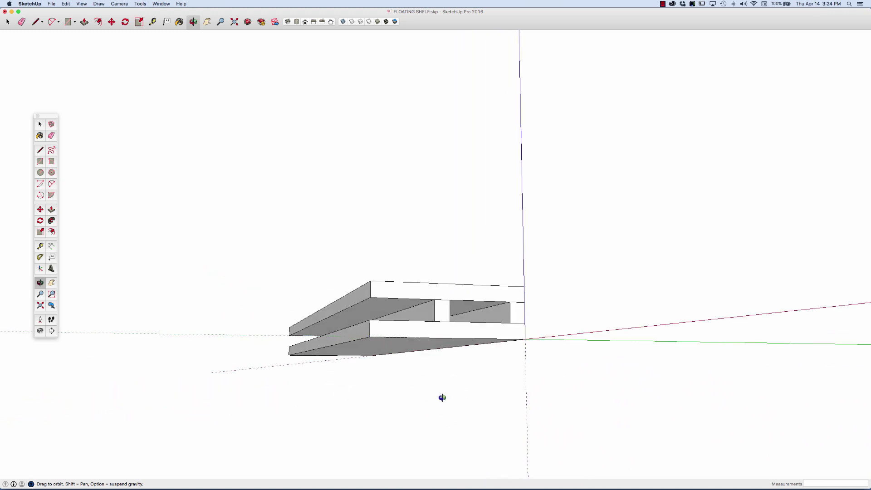
middle_click_drag(430, 335, 444, 359)
left_click_drag(444, 359, 462, 333)
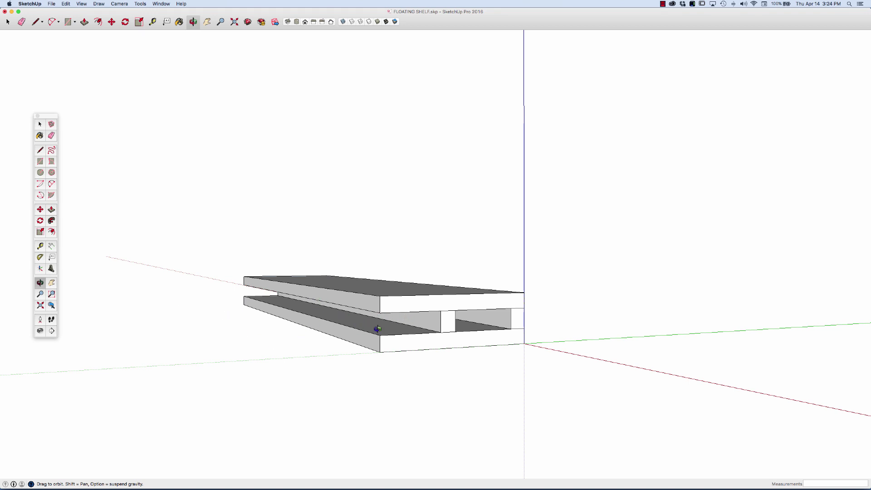
left_click_drag(394, 329, 362, 346)
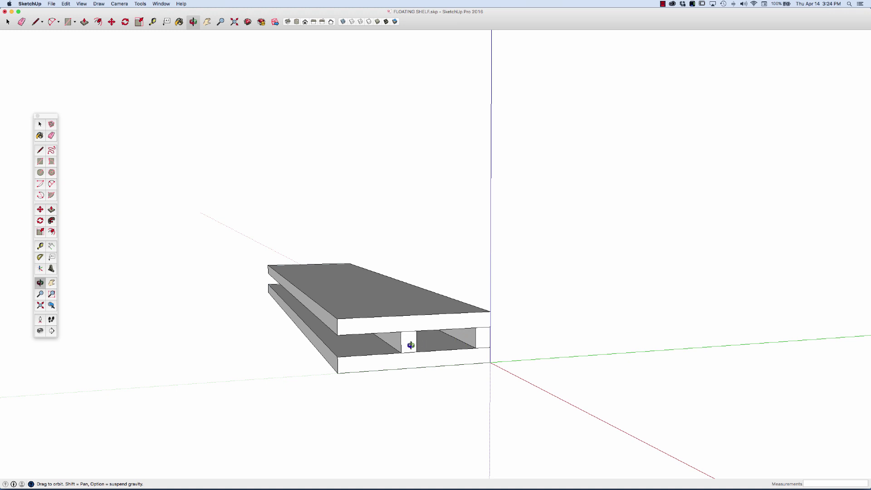
left_click_drag(347, 348, 280, 354)
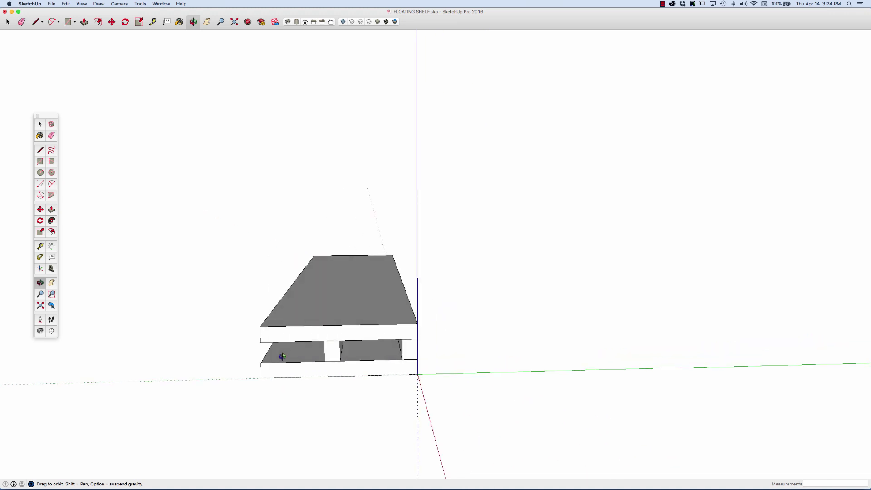
key("space")
left_click(335, 356)
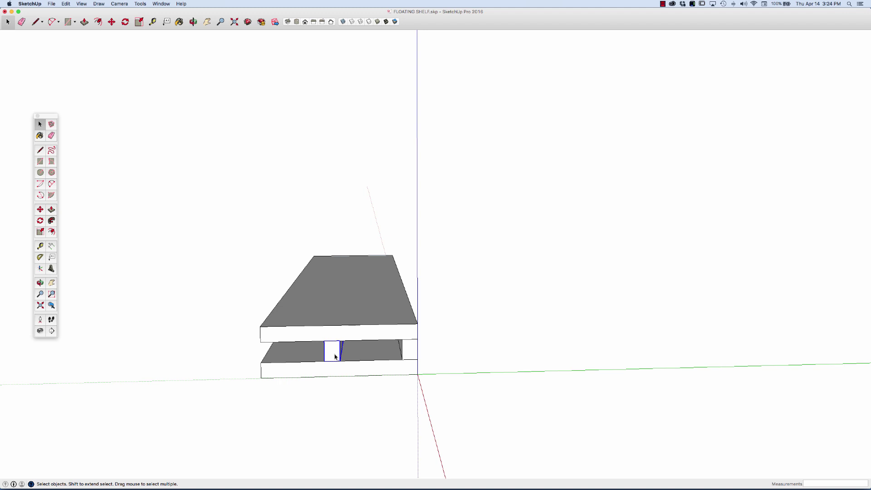
key("m")
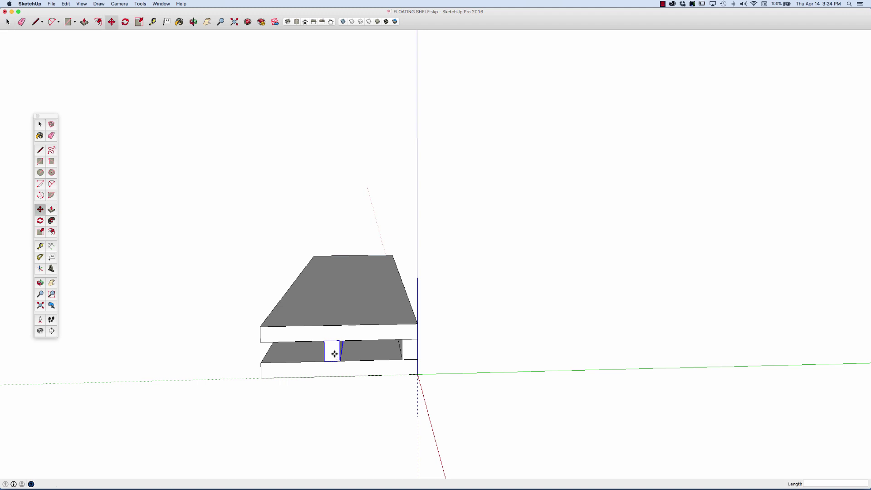
left_click(340, 361)
key("alt")
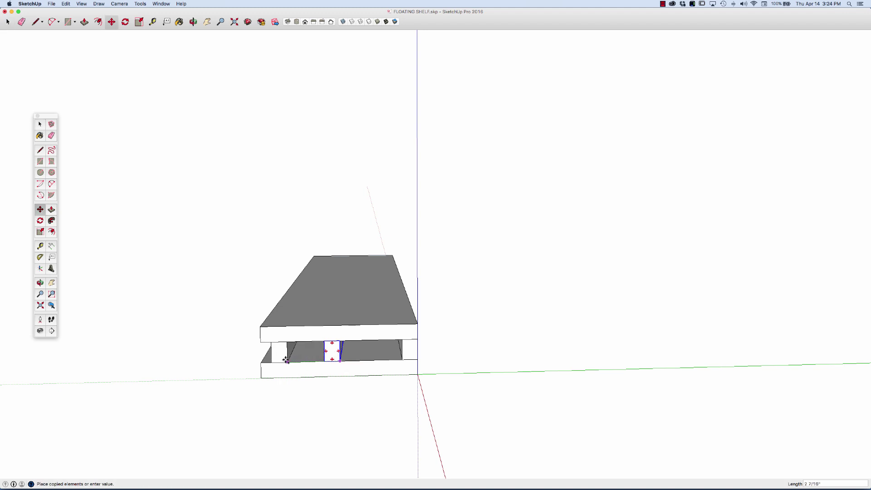
left_click(272, 361)
- Try sliding the back strip 1" out past the boards' back edge, inspect it from several angles, and undo the move
scroll(268, 352, "up", 5)
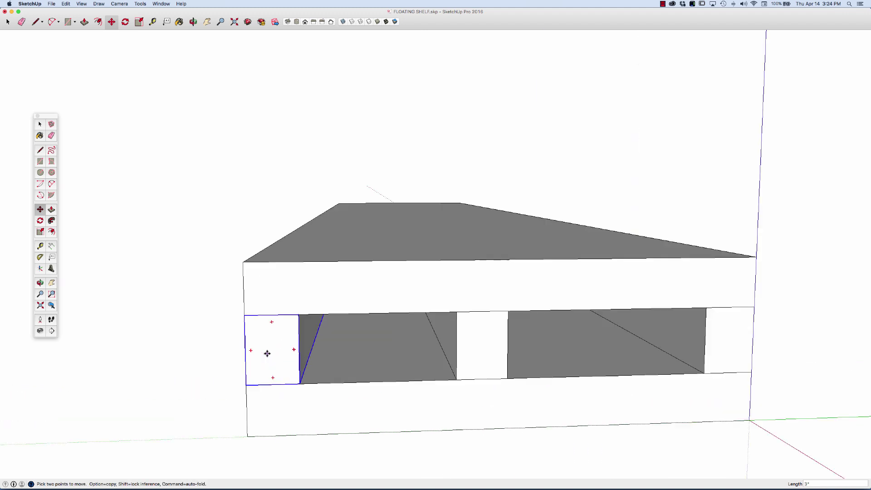
scroll(267, 353, "up", 2)
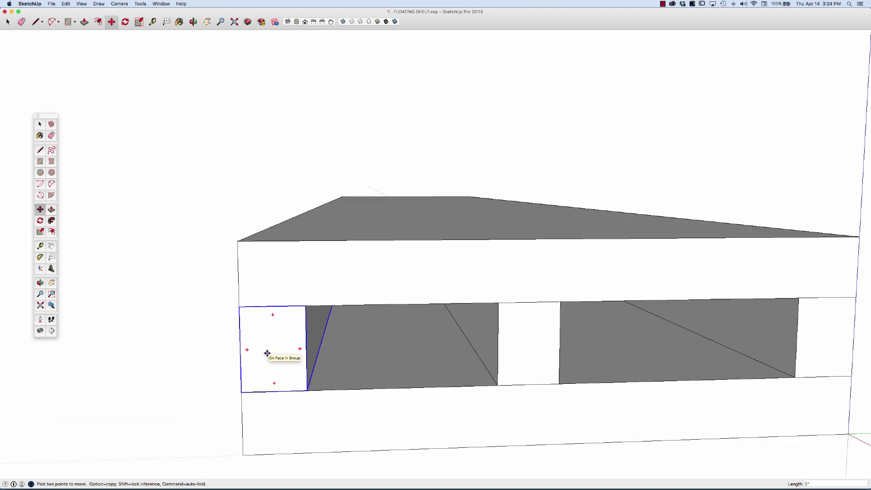
left_click(306, 391)
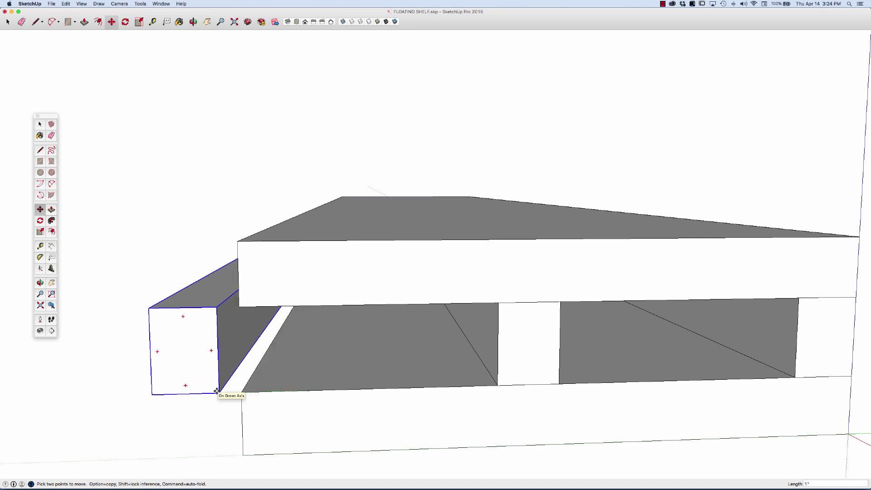
left_click(217, 391)
middle_click_drag(252, 335, 339, 319)
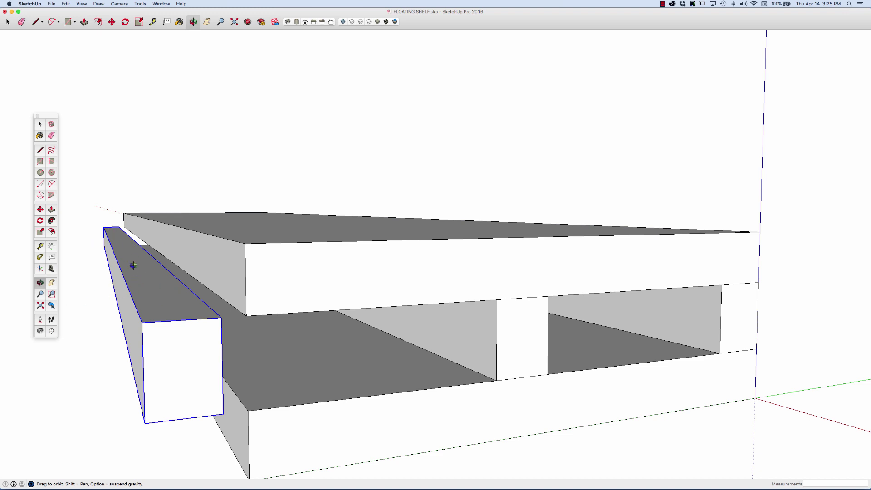
left_click_drag(209, 300, 105, 287)
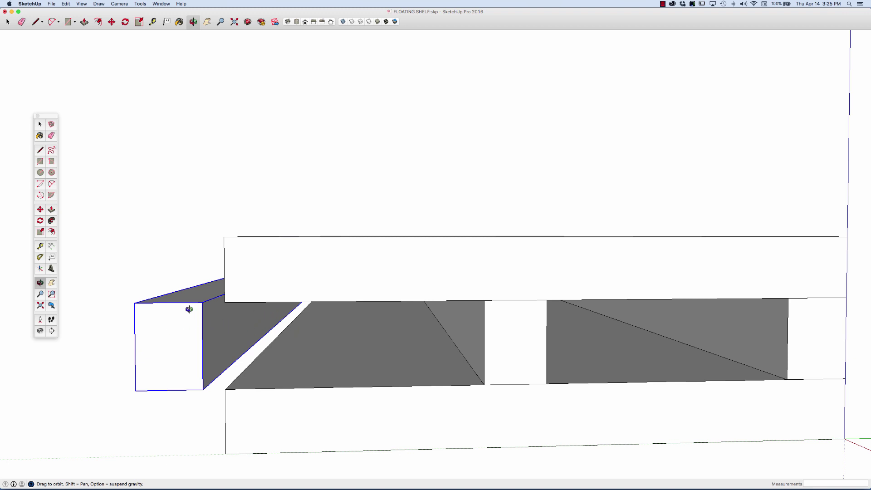
left_click_drag(296, 327, 370, 346)
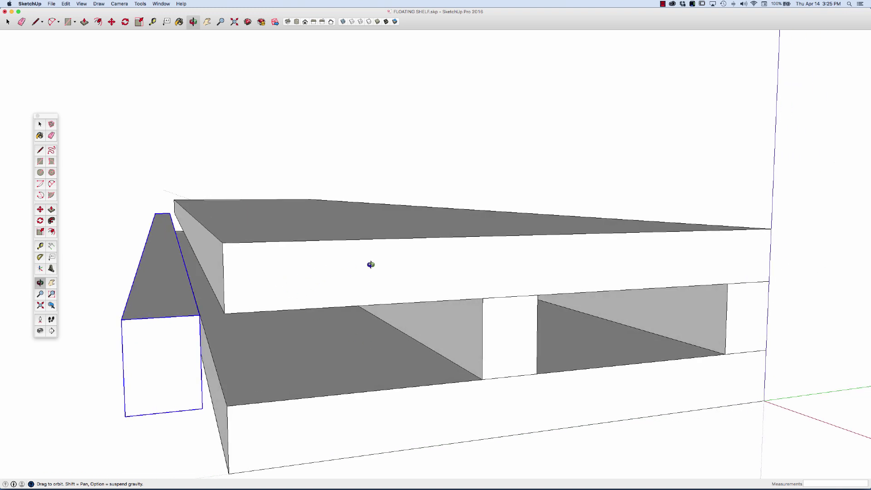
left_click_drag(369, 260, 333, 268)
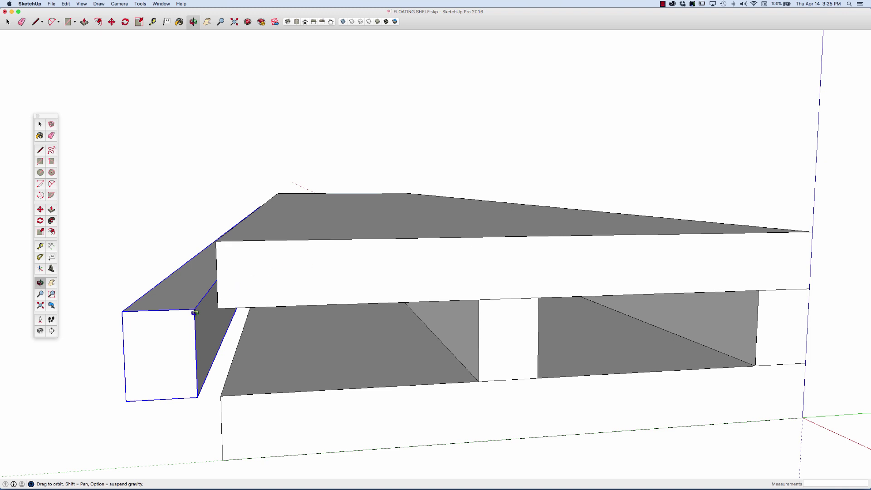
left_click_drag(248, 291, 232, 274)
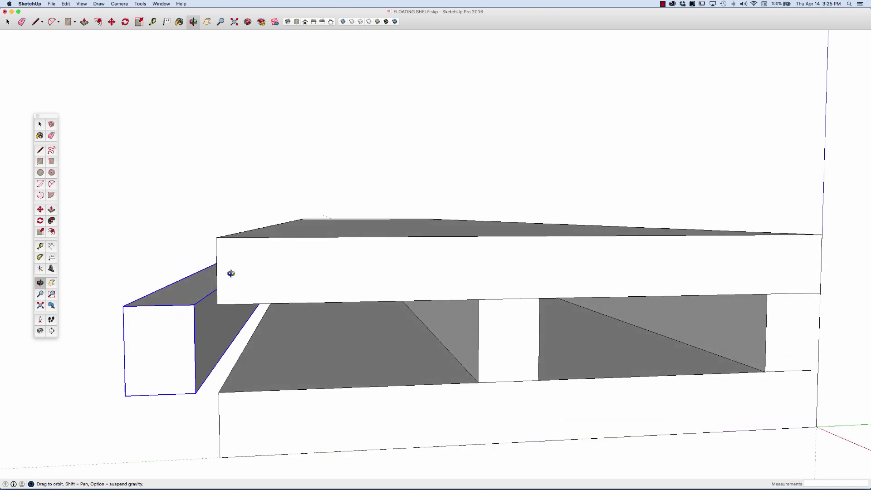
key("super+z")
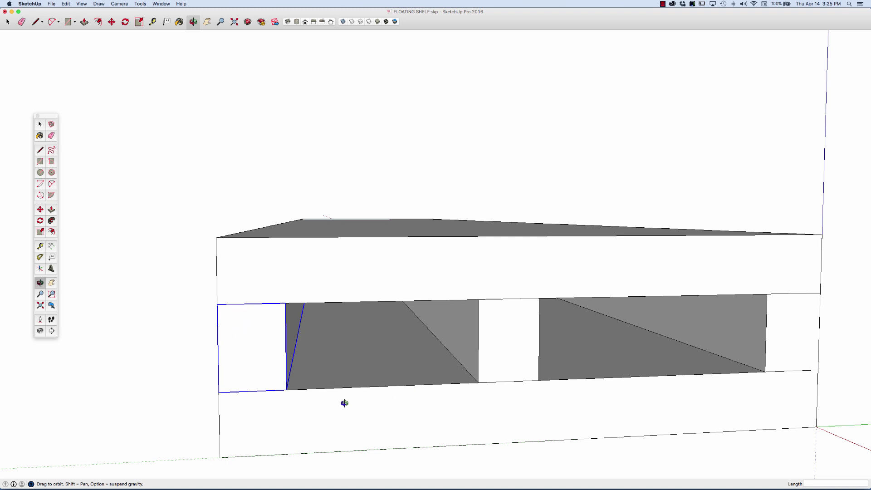
- Copy the back strip inward by its own width and repeat it x3, filling the gap up to the middle strip
key("m")
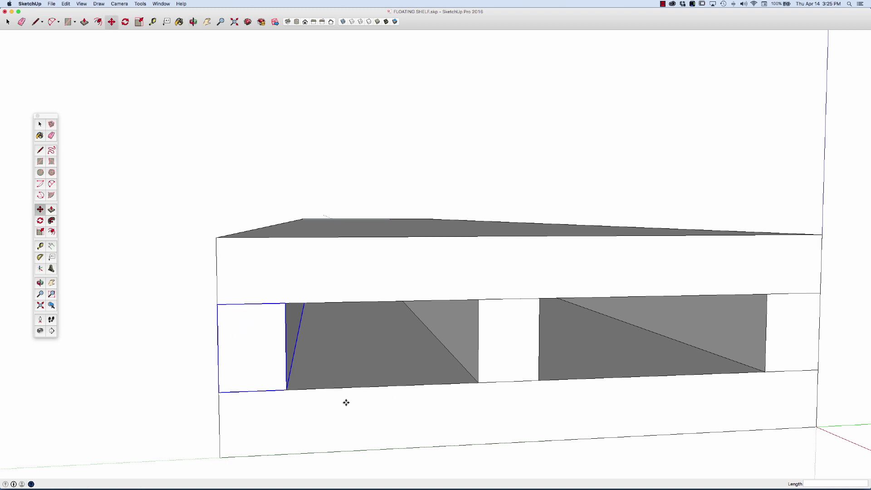
left_click(219, 392)
key("alt")
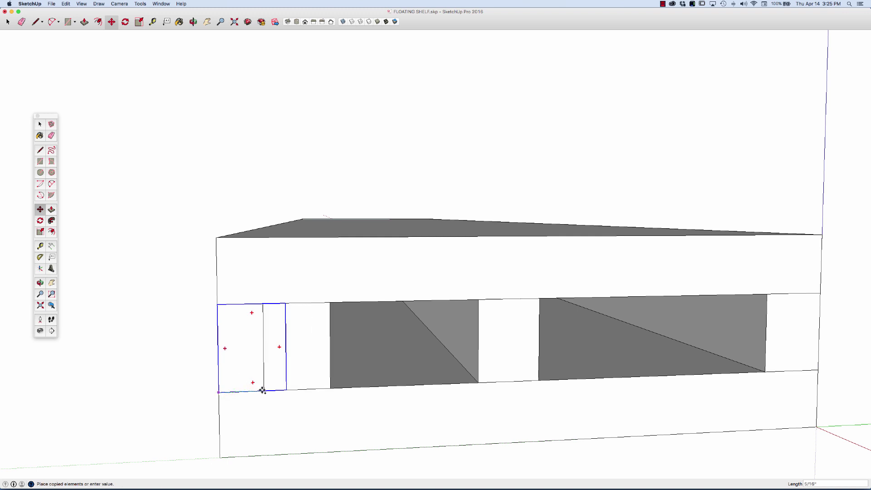
left_click(286, 389)
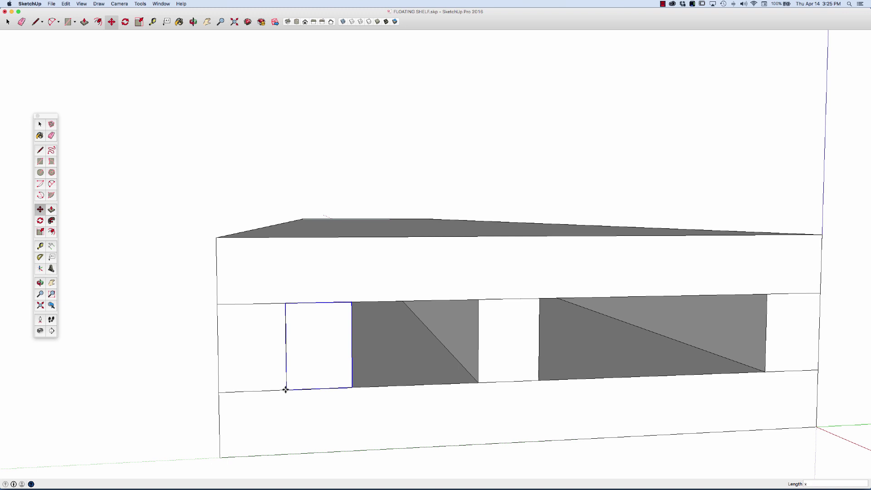
type("x3")
key("Return")
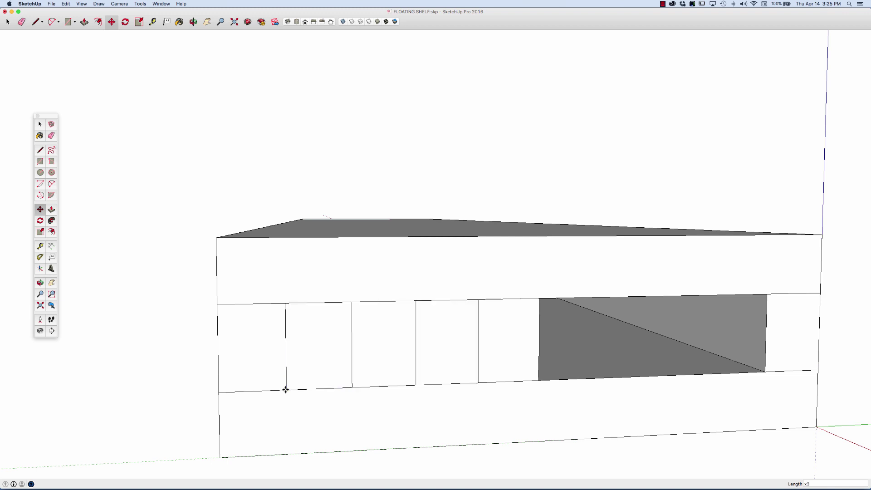
- Select the three rearmost strips between the boards and make them a single group
key("o")
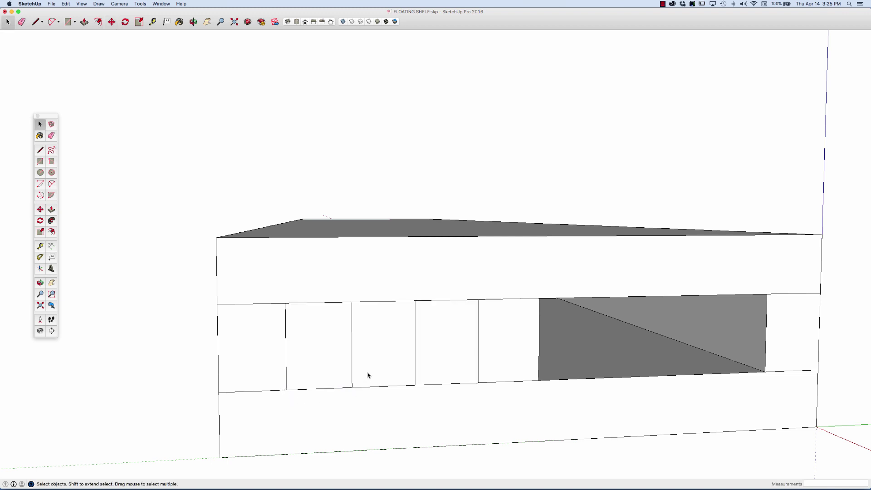
left_click_drag(382, 377, 252, 342)
scroll(381, 364, "down", 5)
left_click_drag(375, 360, 412, 402)
key("space")
left_click(394, 394)
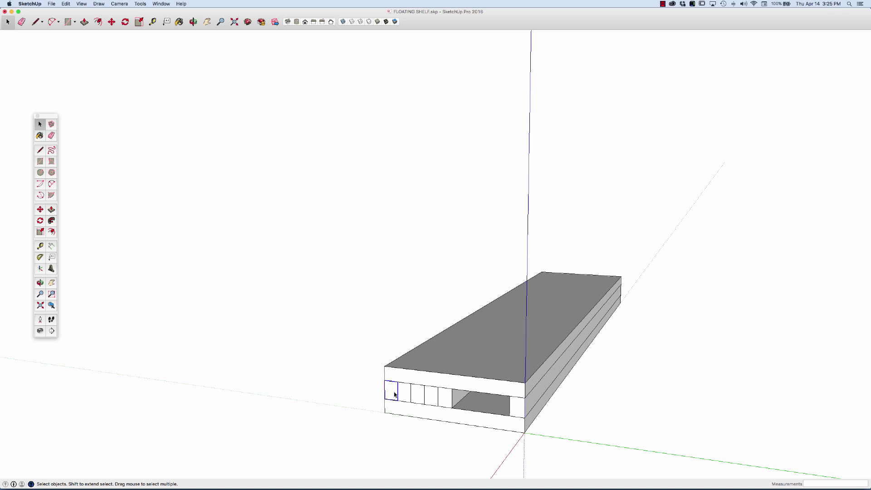
left_click(406, 396, "shift")
left_click(420, 399, "shift")
right_click(416, 396)
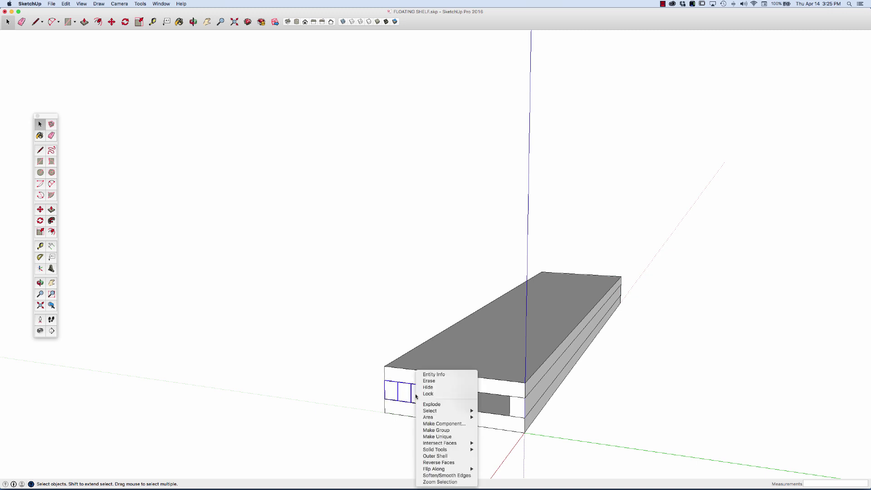
left_click(436, 430)
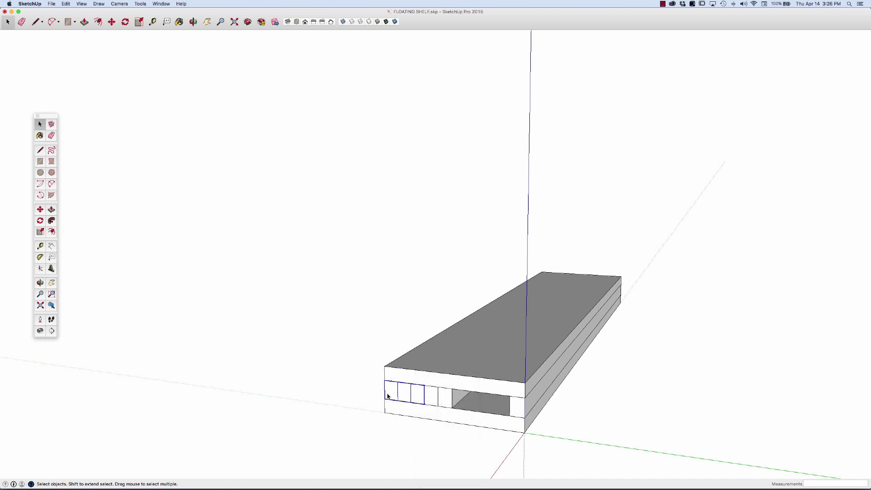
- Slide the three-strip group 4" out from the back of the shelf, return it to its place, and clear the selection
key("m")
left_click(424, 405)
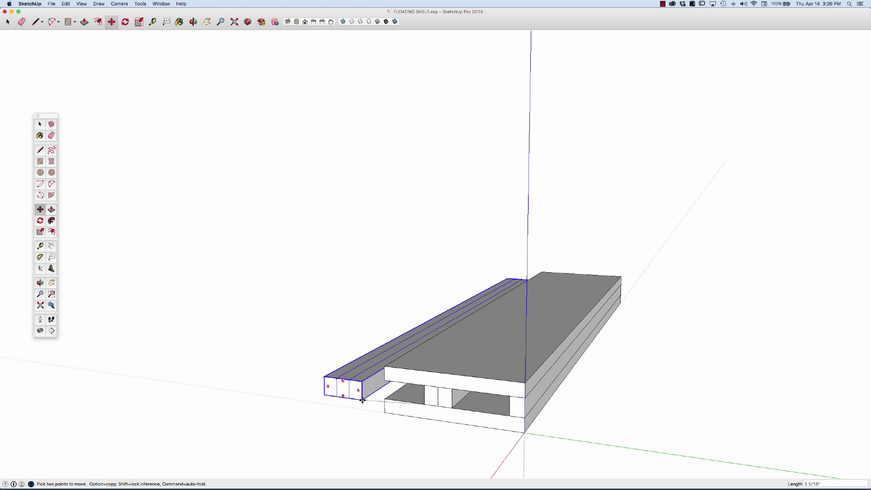
left_click(356, 394)
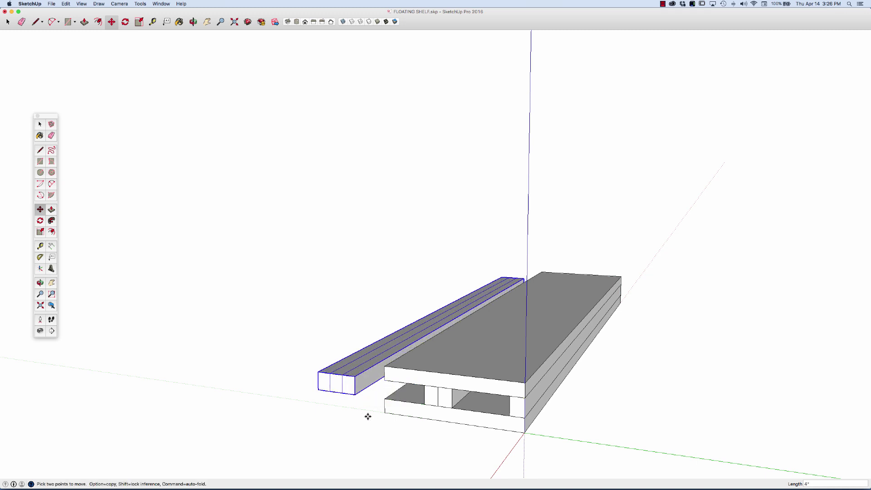
left_click(355, 394)
left_click(362, 397)
left_click(361, 398)
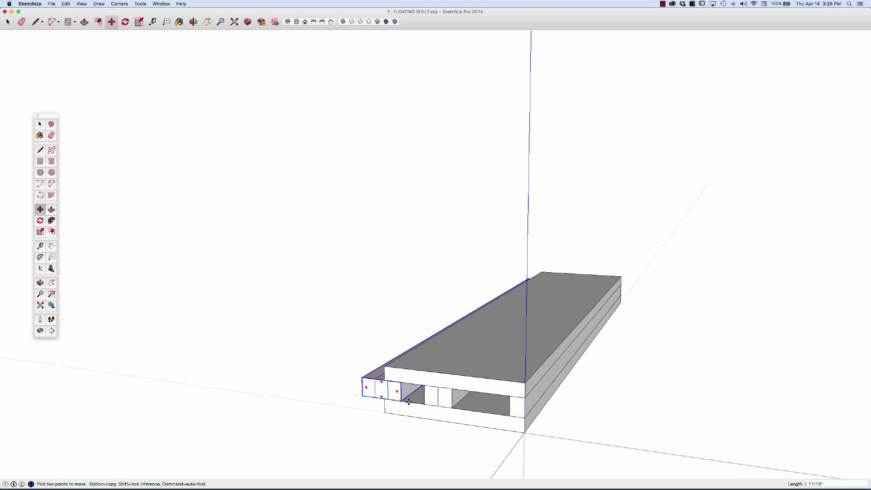
key("space")
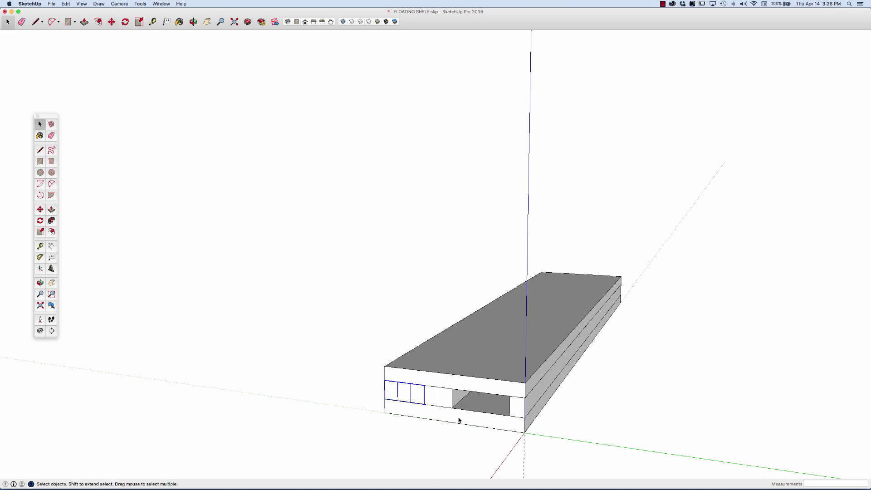
middle_click_drag(485, 403, 361, 407)
left_click(270, 345)
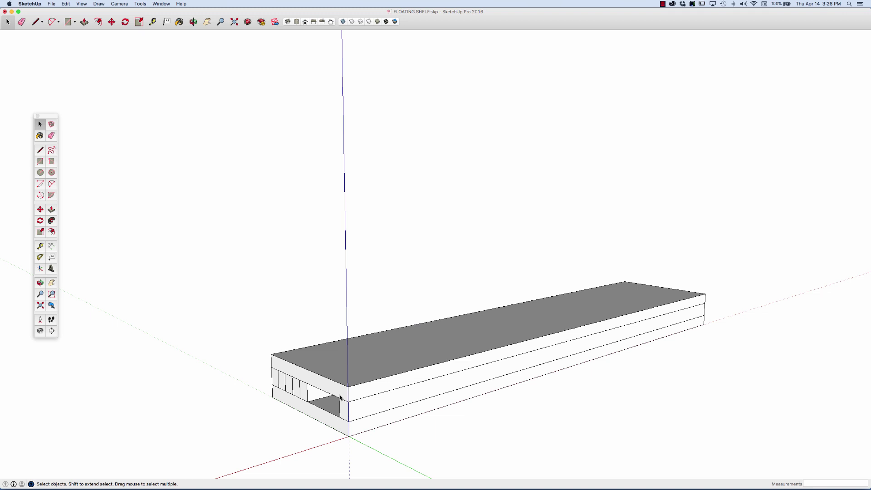
middle_click_drag(340, 397, 337, 399)
scroll(337, 399, "down", 5)
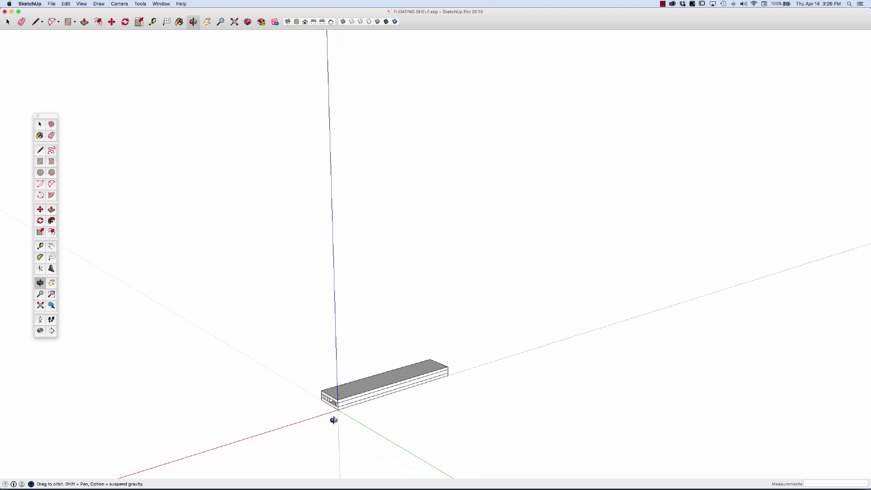
scroll(333, 418, "up", 3)
scroll(344, 403, "up", 4)
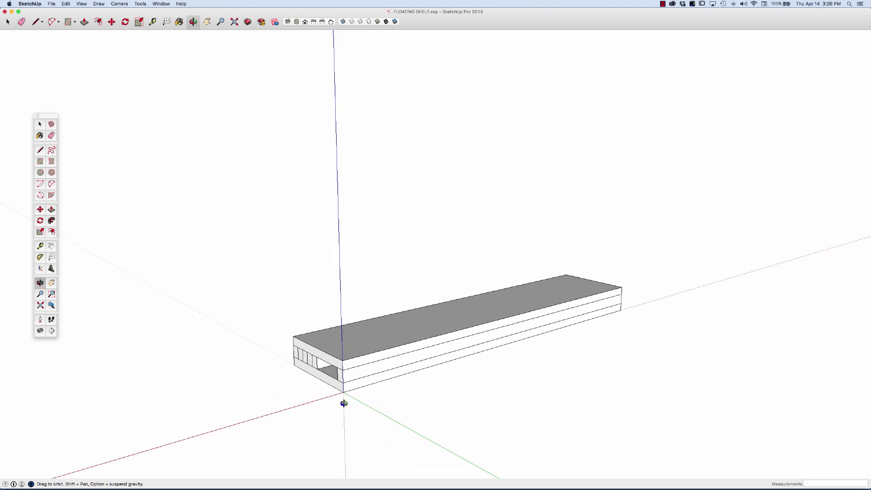
scroll(330, 384, "up", 5)
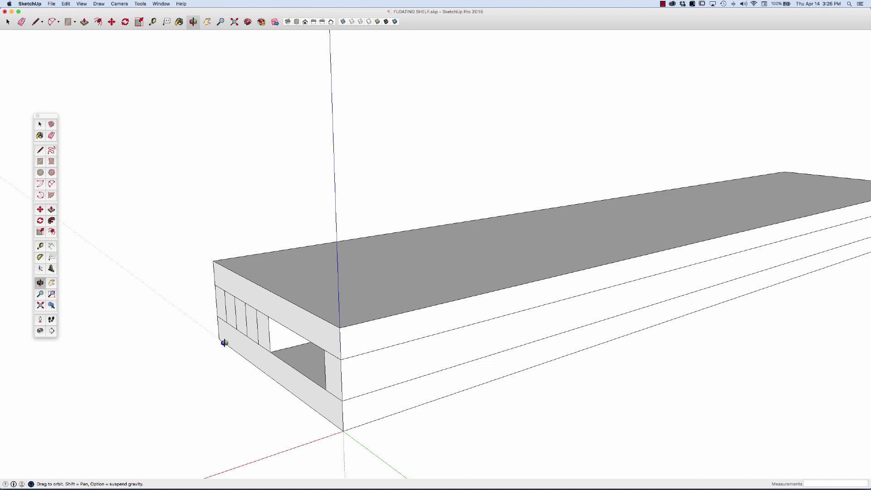
left_click_drag(249, 340, 248, 344)
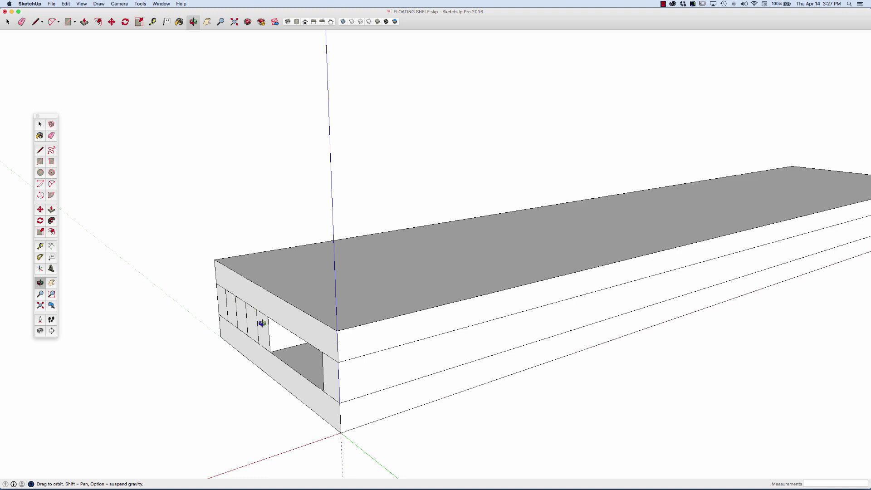
- Open 3D Warehouse and search its models for "Moulding Profile"
left_click(246, 23)
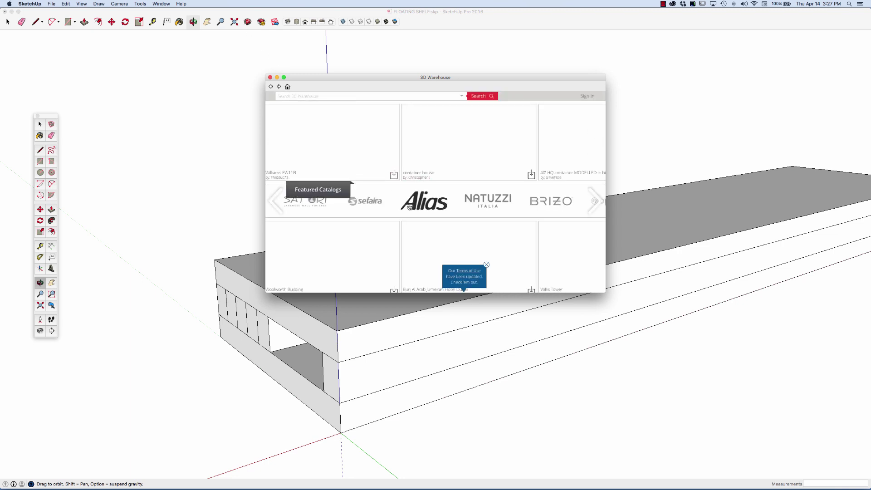
scroll(400, 202, "down", 3)
scroll(397, 199, "up", 3)
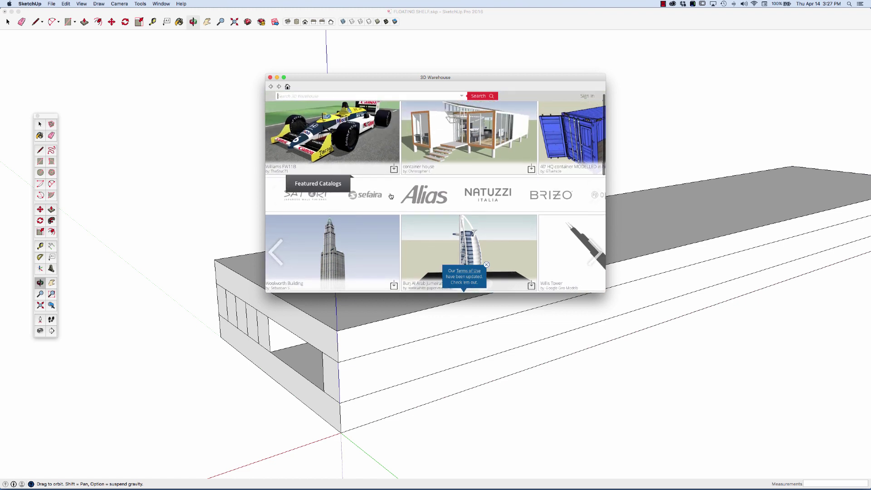
scroll(390, 195, "down", 2)
scroll(388, 195, "up", 3)
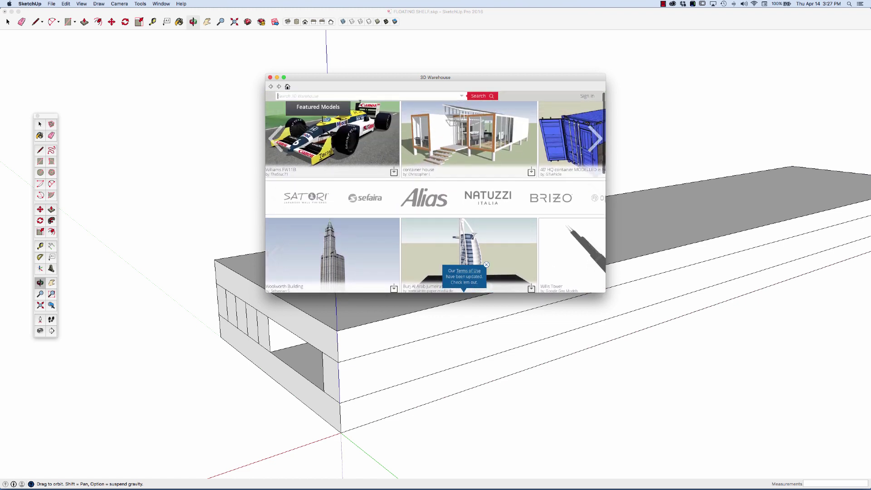
left_click(359, 95)
type("Moulding Profile")
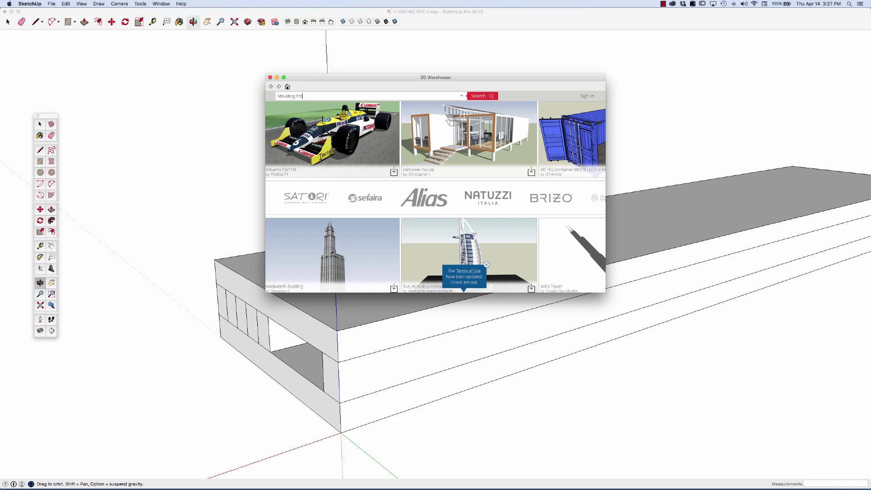
key("Return")
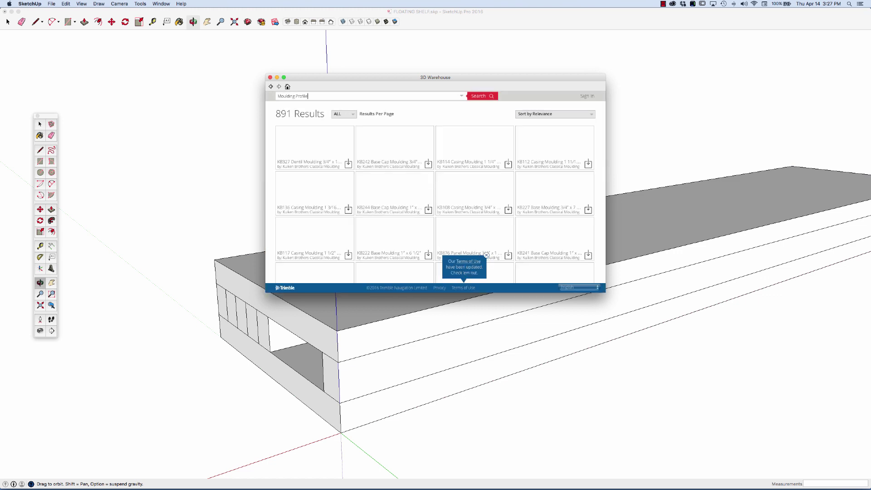
- Look through the moulding profile search results for a trim profile suitable for the shelf's edge
scroll(408, 184, "down", 3)
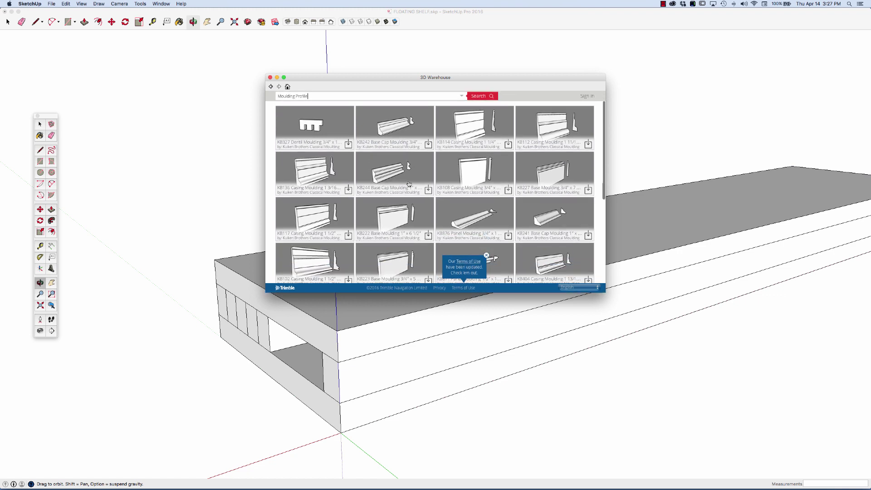
scroll(408, 184, "down", 2)
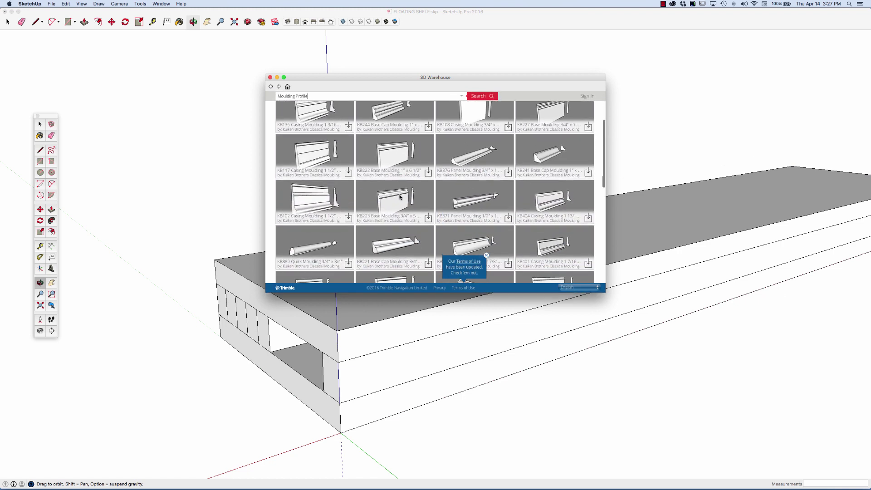
scroll(384, 183, "down", 5)
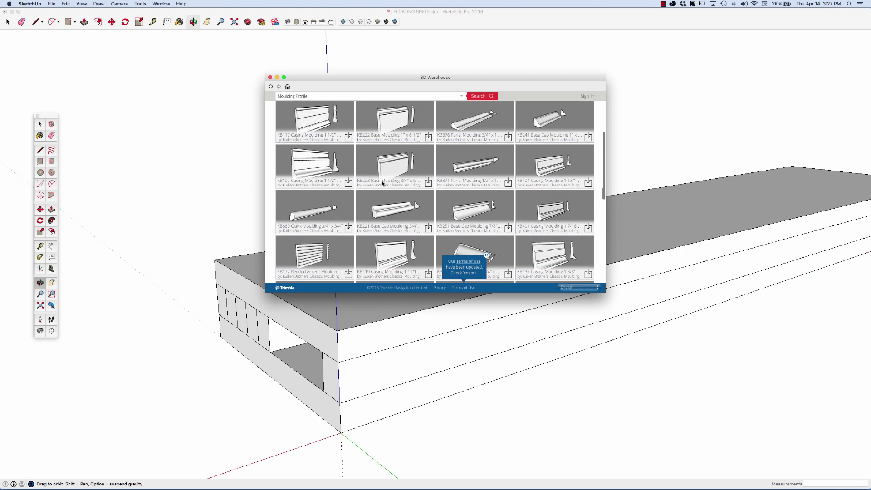
scroll(384, 183, "down", 8)
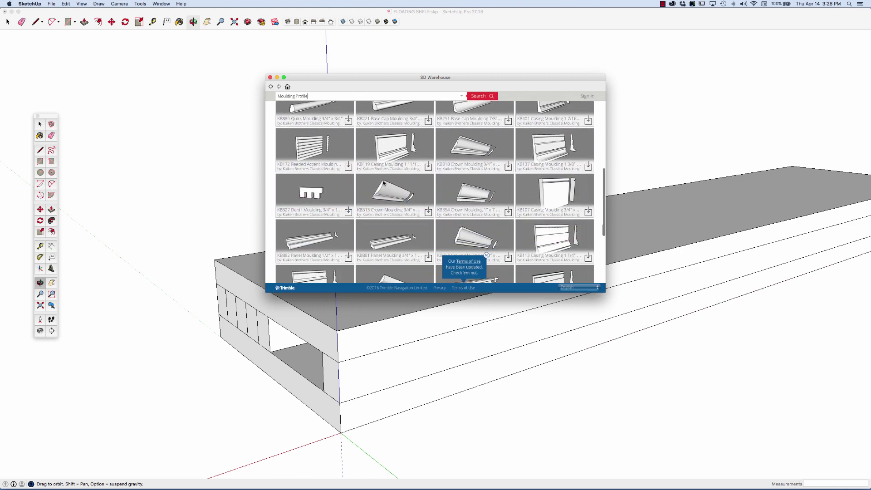
scroll(384, 183, "down", 5)
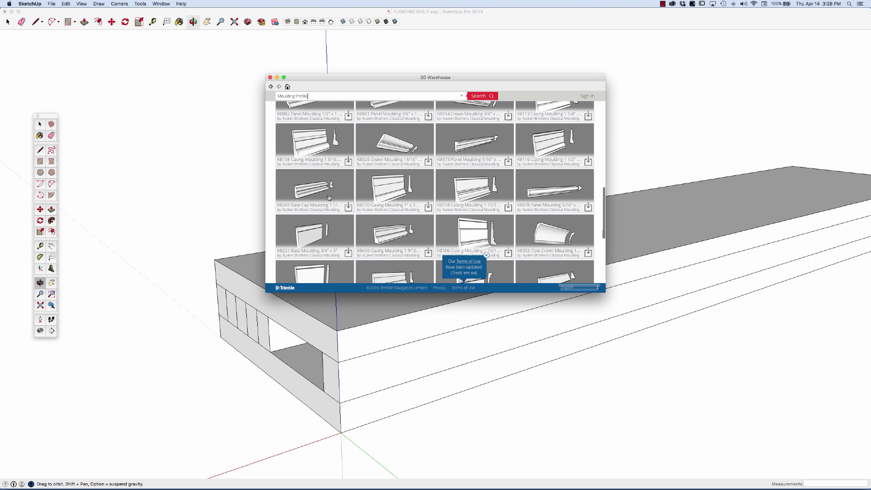
scroll(329, 197, "down", 2)
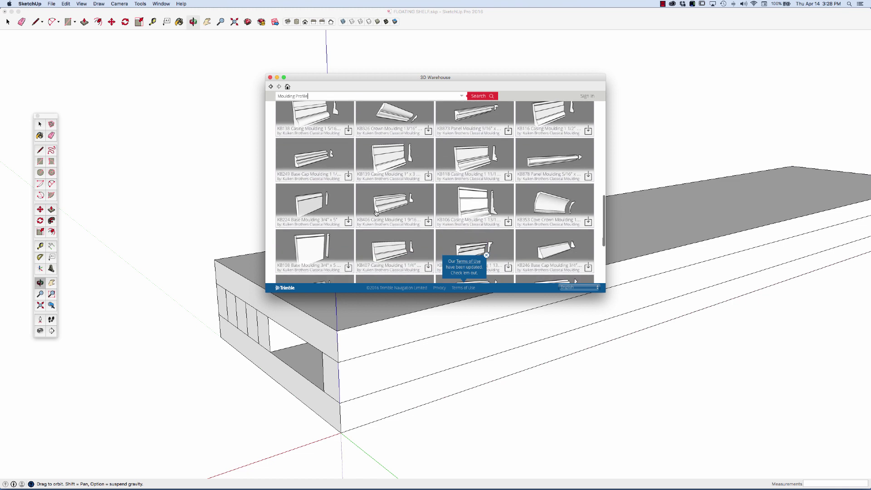
scroll(377, 211, "down", 2)
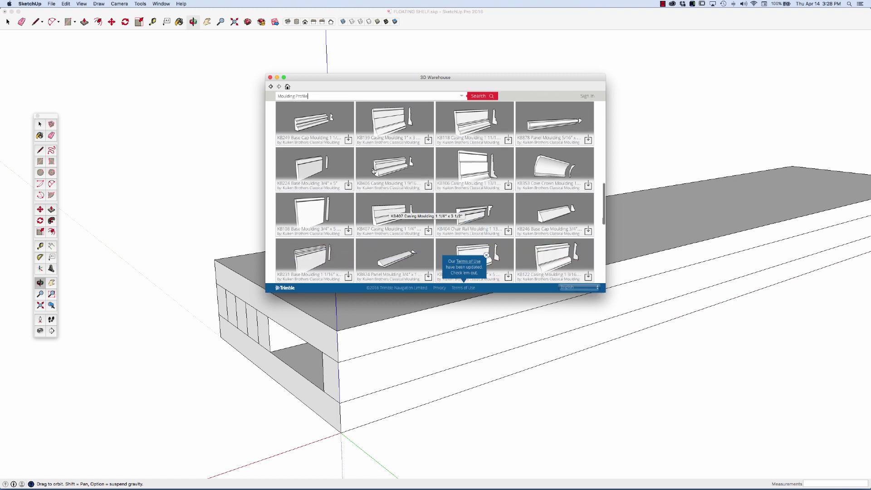
scroll(384, 198, "down", 5)
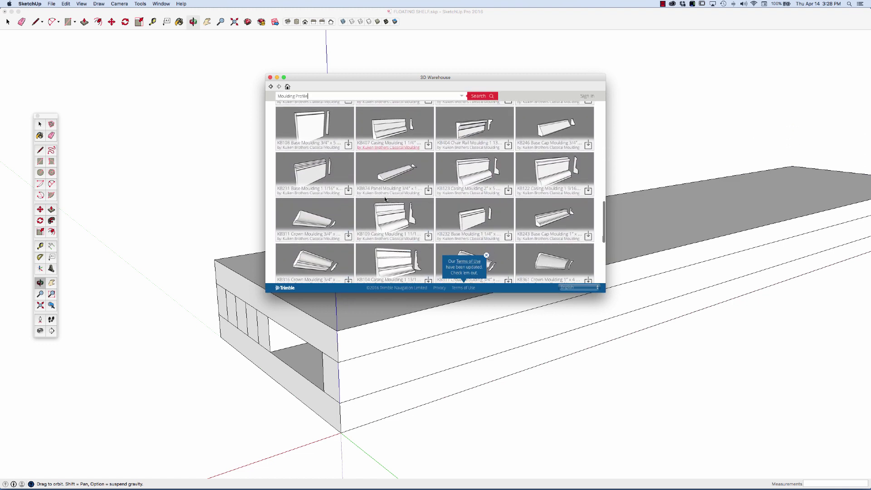
scroll(384, 198, "down", 6)
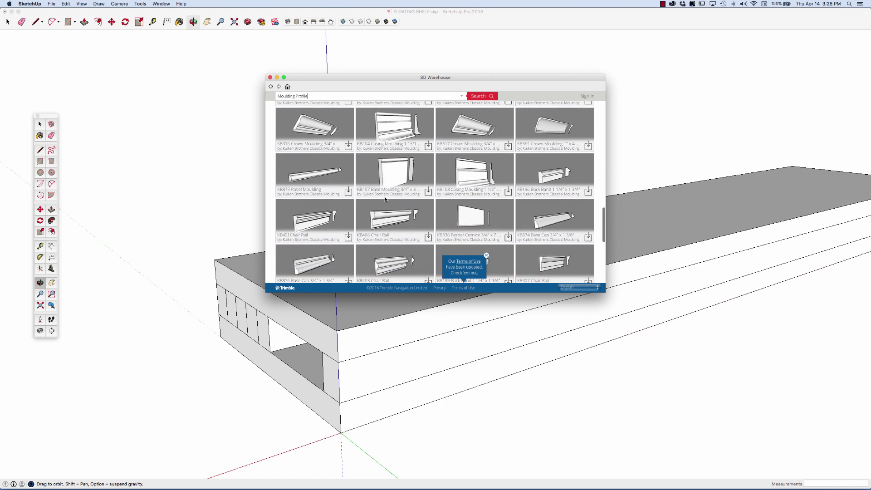
scroll(384, 199, "down", 3)
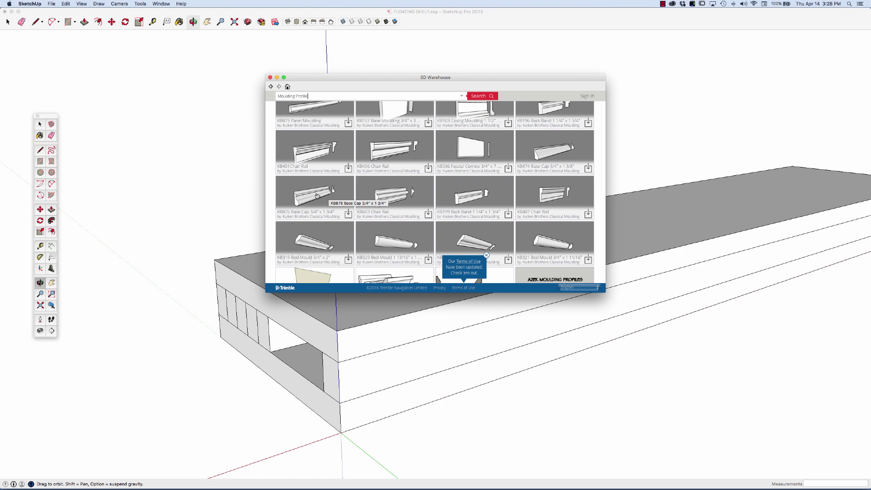
scroll(540, 208, "down", 2)
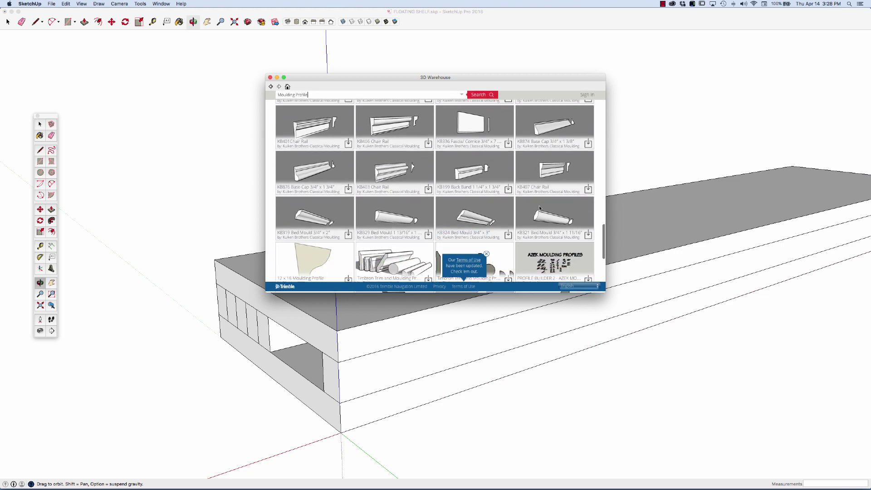
scroll(540, 208, "down", 4)
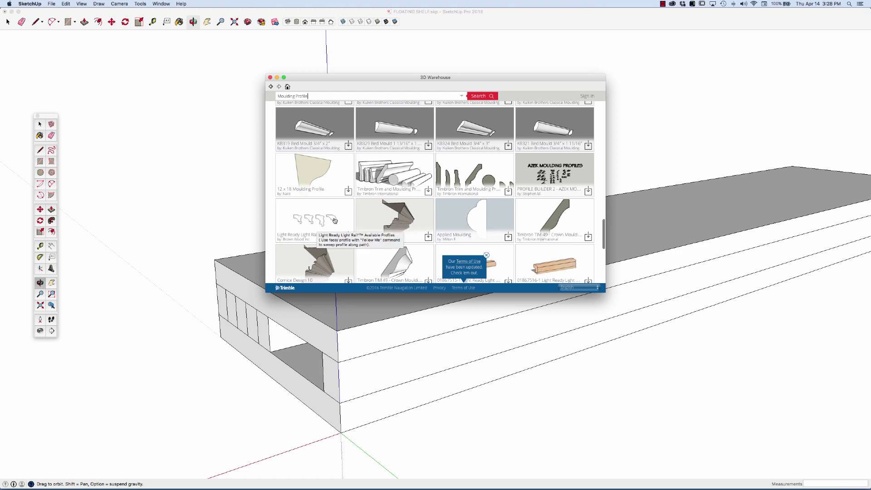
scroll(334, 221, "down", 3)
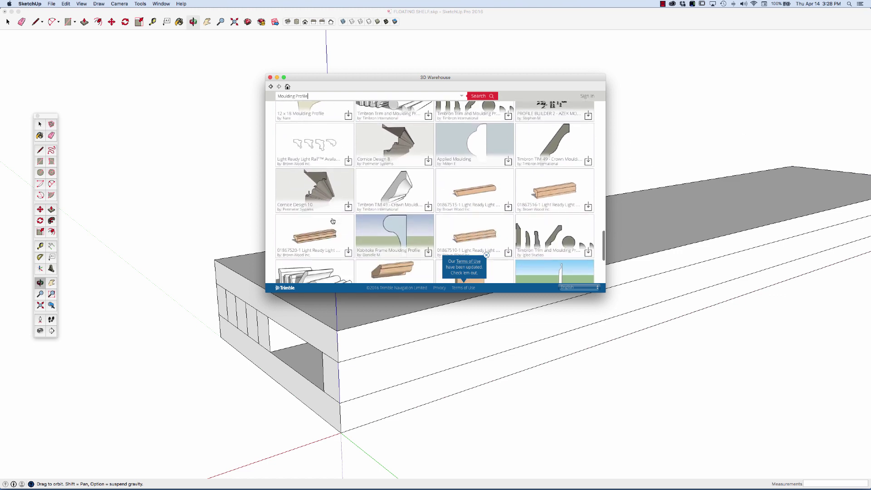
scroll(332, 221, "down", 1)
scroll(332, 219, "down", 1)
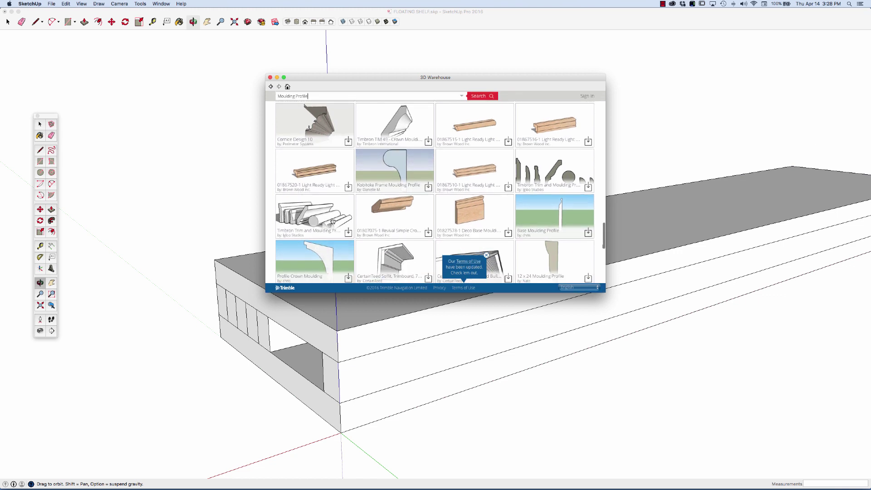
scroll(332, 221, "down", 1)
scroll(333, 221, "down", 1)
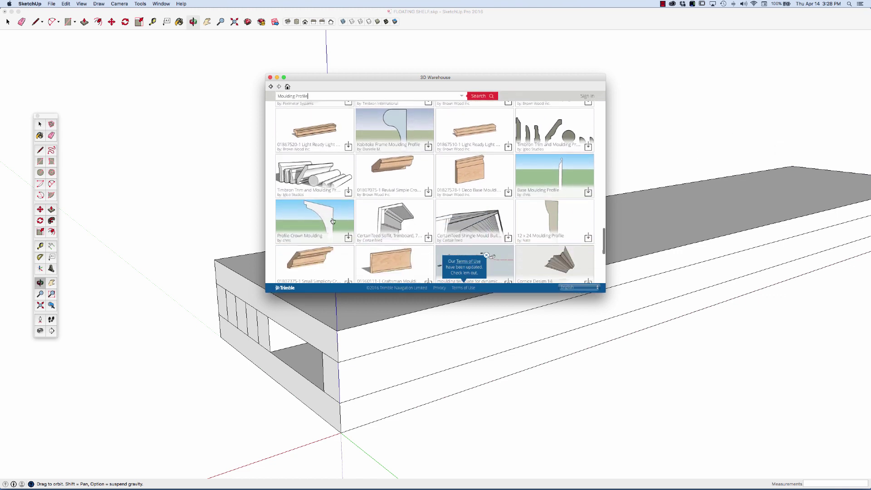
scroll(333, 221, "down", 1)
scroll(333, 221, "down", 3)
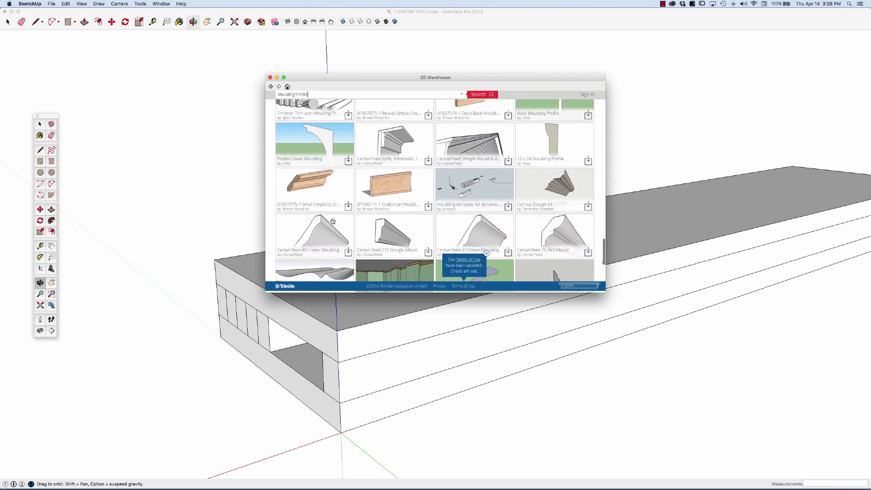
scroll(332, 221, "down", 2)
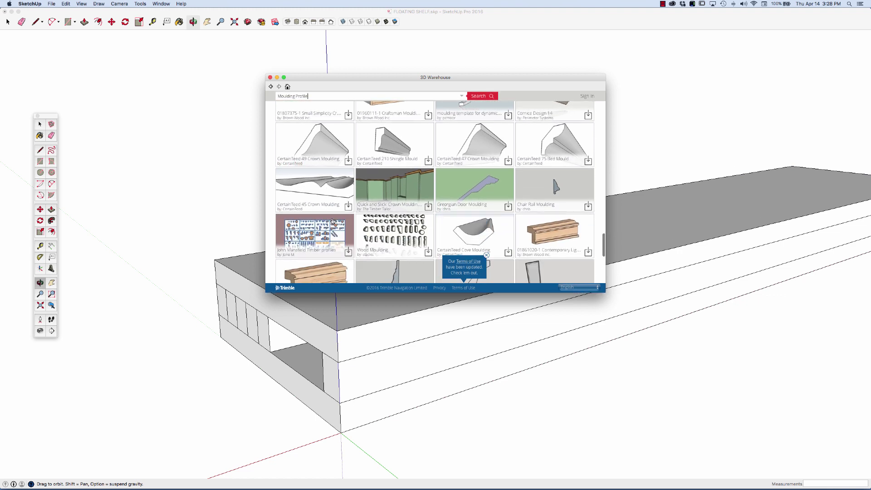
scroll(333, 221, "down", 3)
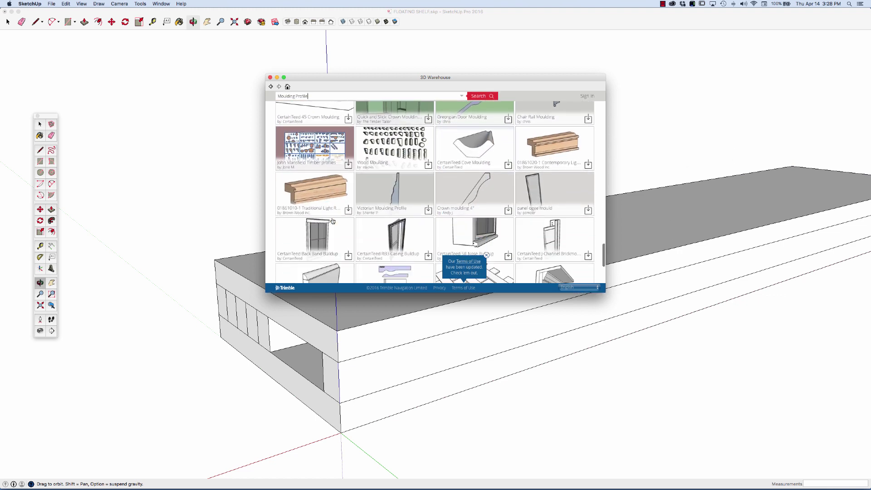
scroll(332, 221, "down", 4)
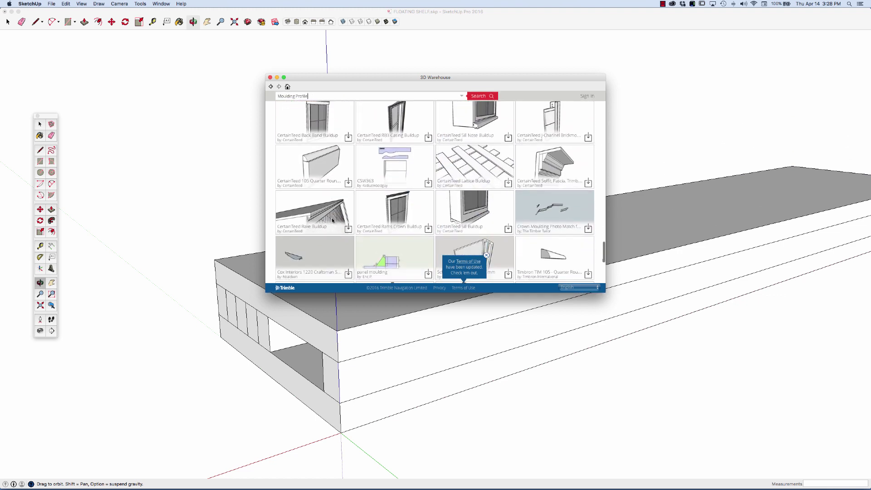
scroll(333, 221, "down", 5)
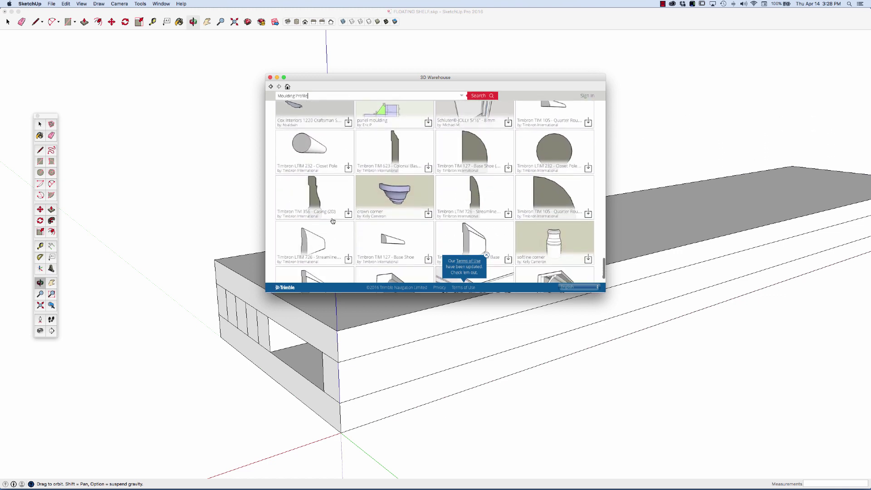
scroll(333, 221, "down", 5)
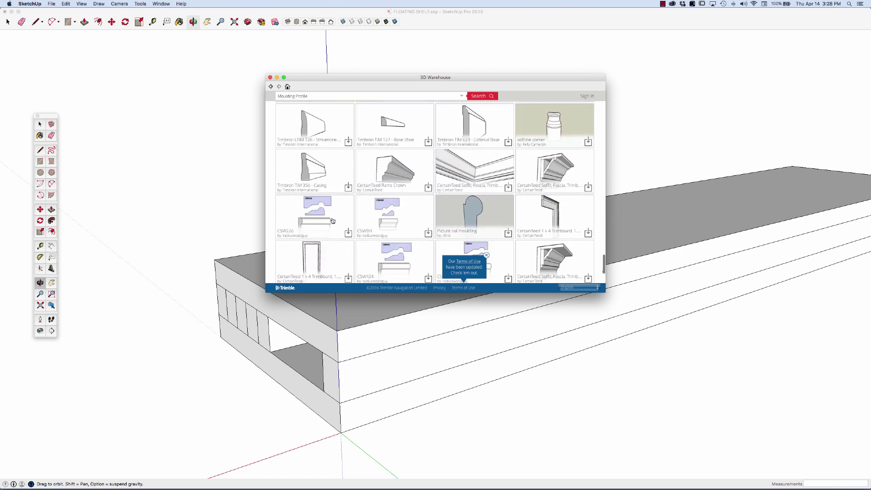
scroll(334, 220, "down", 2)
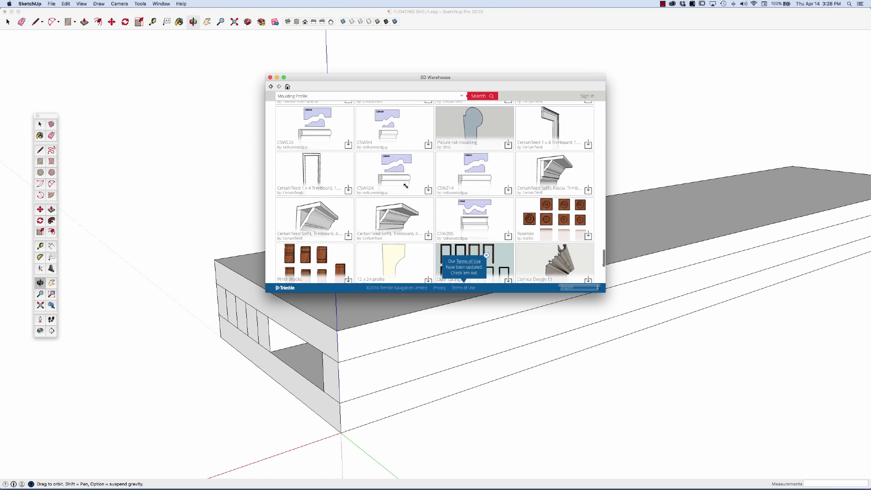
scroll(402, 183, "down", 2)
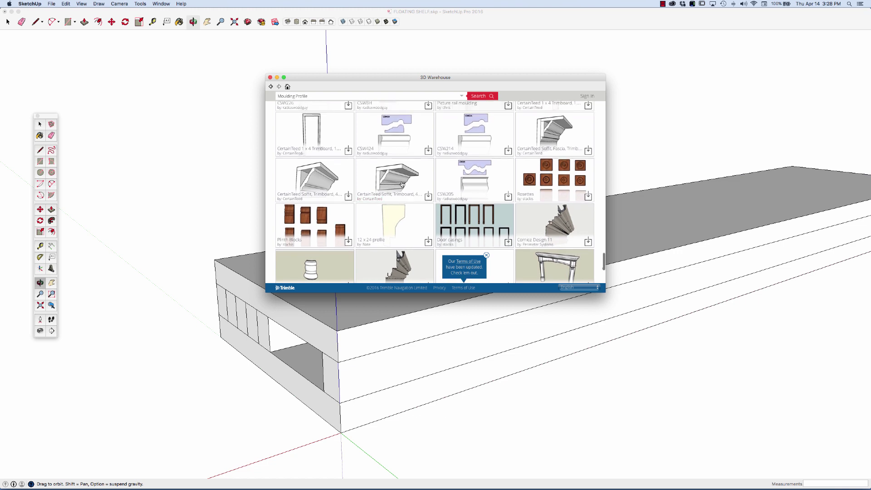
- View the details of the CSW424 moulding profile, and return to the search results
scroll(403, 183, "up", 2)
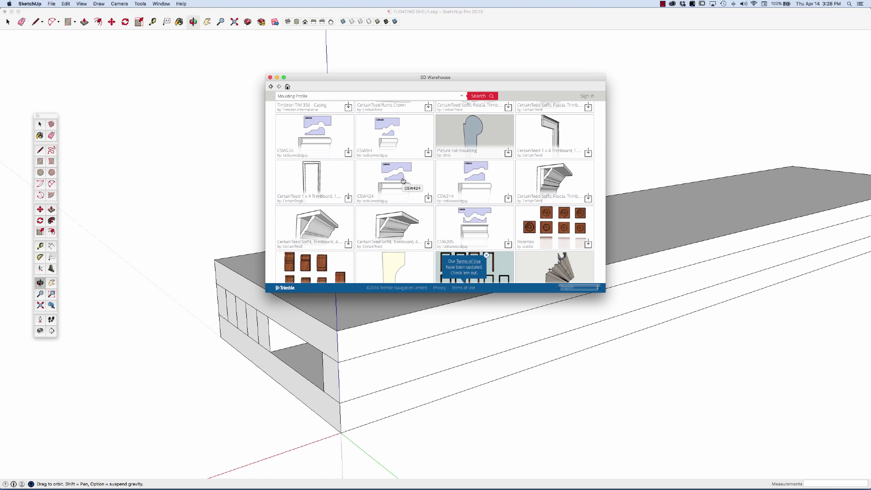
left_click(402, 180)
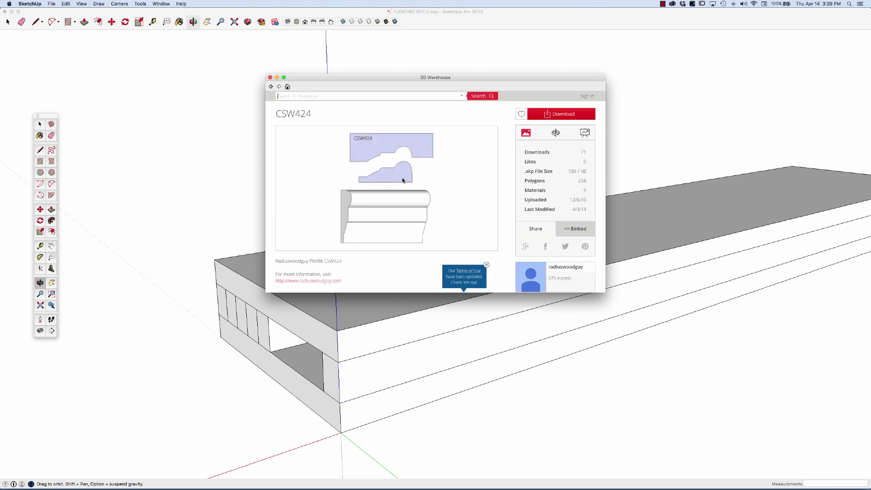
left_click(271, 87)
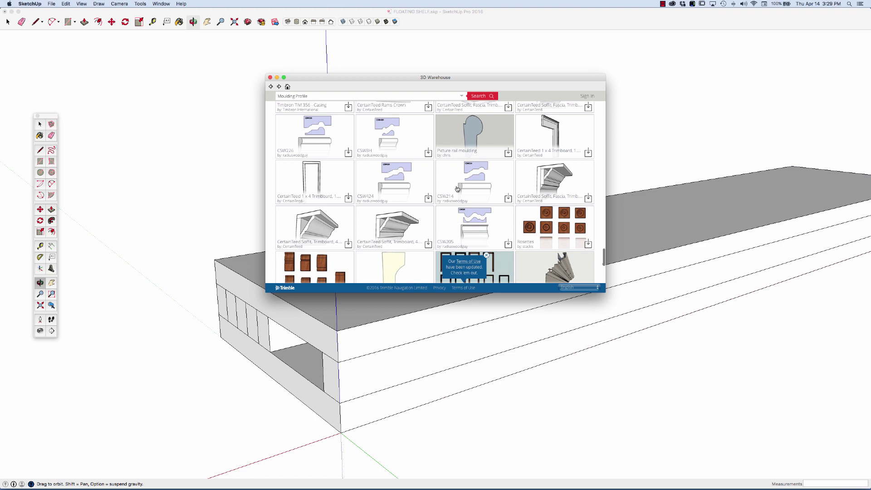
- Load the CSW214 moulding profile from 3D Warehouse into the model and place it beside the shelf's open end
left_click(473, 185)
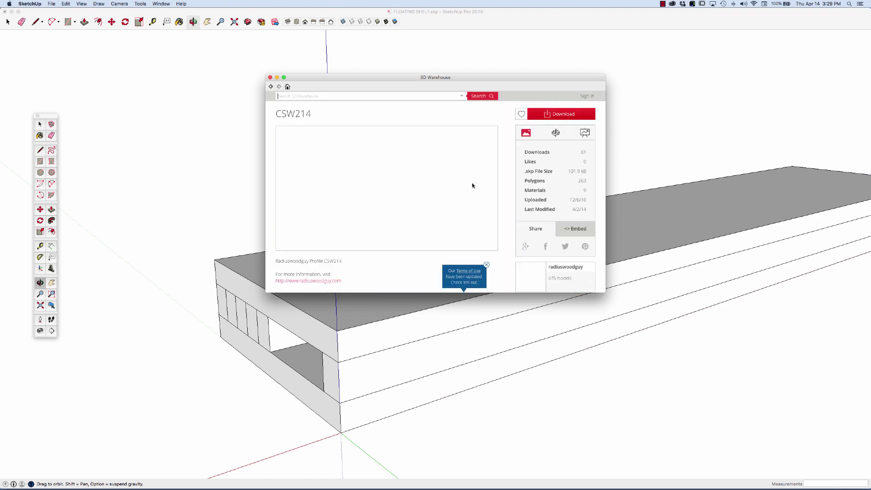
left_click(569, 115)
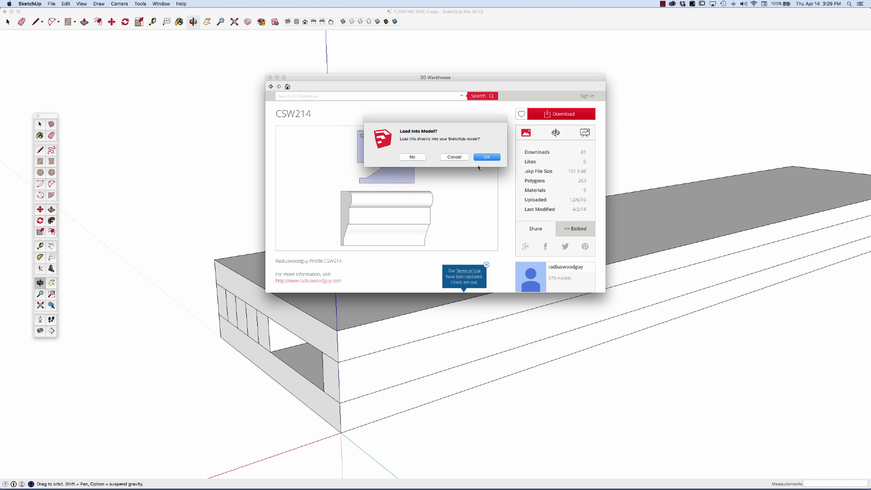
left_click(487, 158)
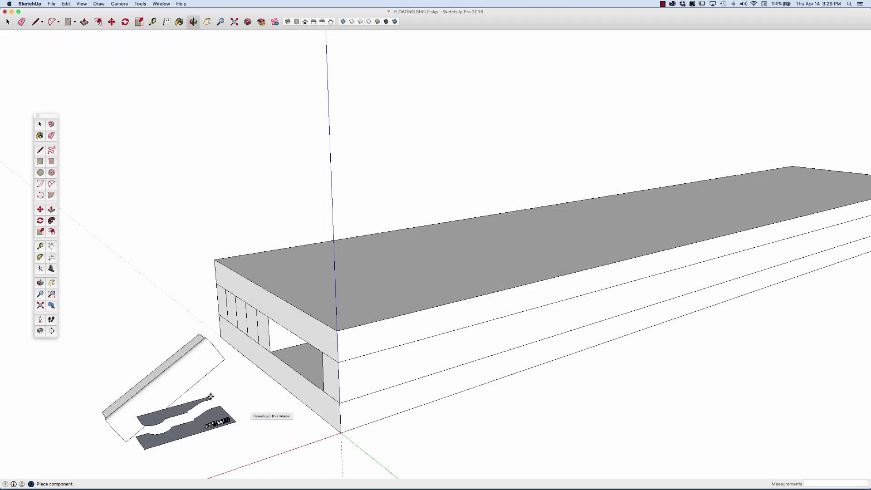
left_click(229, 403)
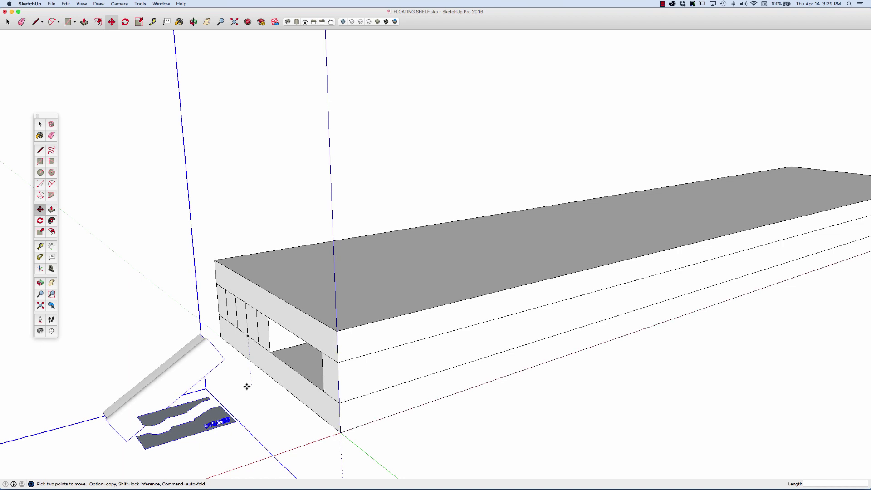
- Explode the imported CSW214 component and delete its extruded sample piece of moulding
middle_click_drag(247, 387, 185, 413)
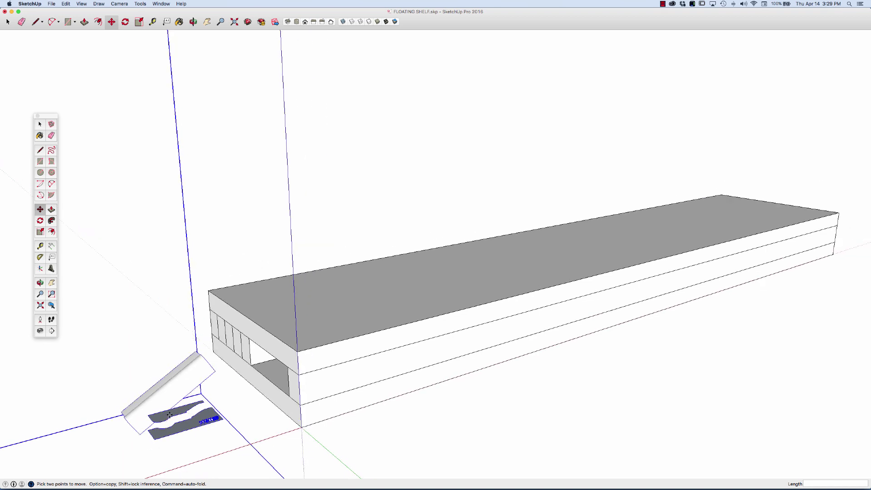
key("space")
right_click(163, 401)
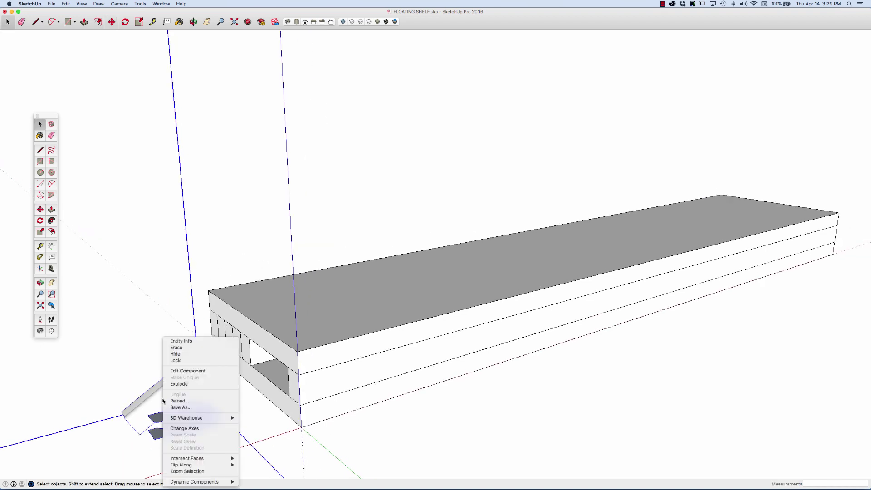
left_click(181, 384)
left_click(181, 388)
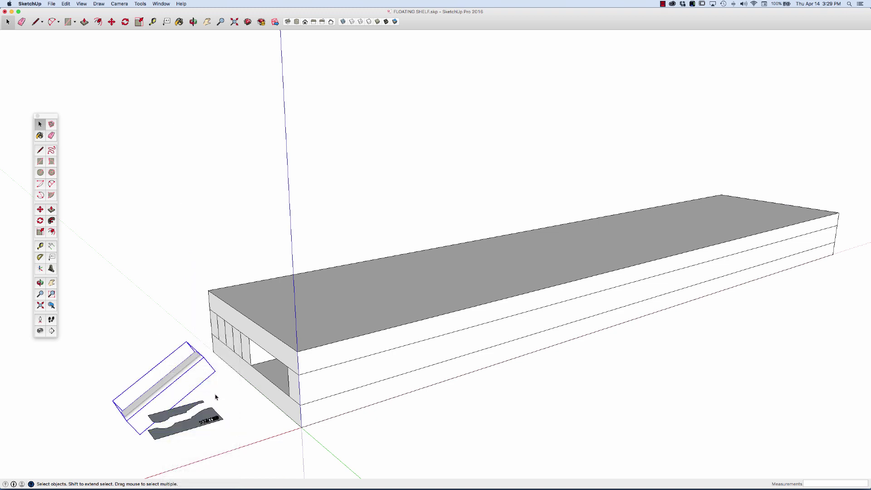
left_click(231, 402)
left_click(175, 384)
key("Delete")
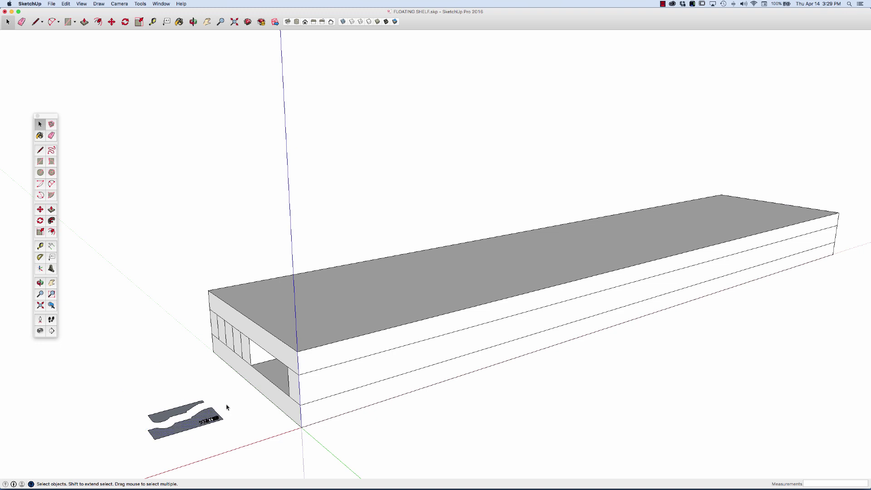
- Delete the labelled lower outline and its leftover edges, keeping only the solid moulding profile face
left_click(205, 433)
key("Delete")
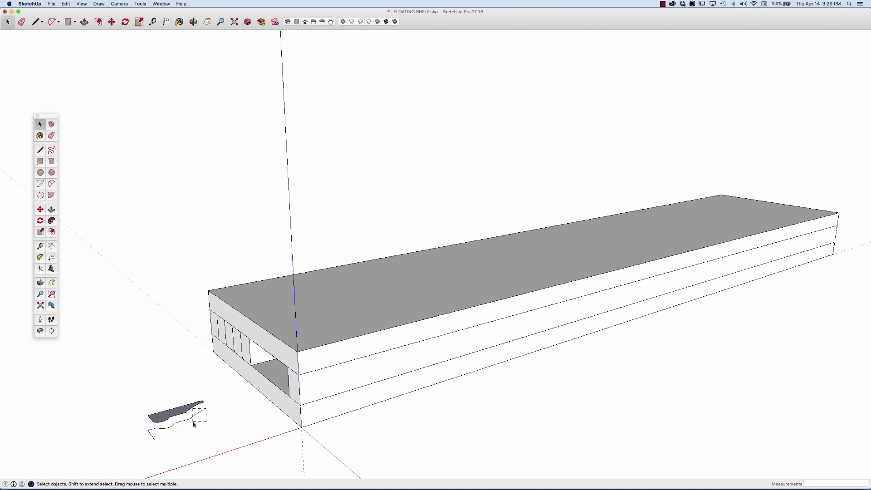
left_click(193, 418)
key("Delete")
left_click_drag(141, 425, 197, 451)
key("Delete")
left_click(183, 421)
key("Delete")
- Group the remaining moulding profile face together with its edges
right_click(178, 414)
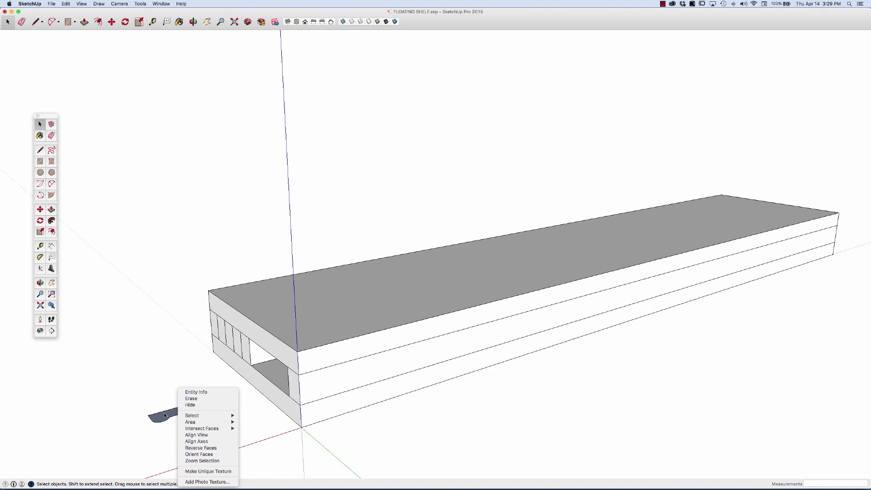
left_click(165, 415)
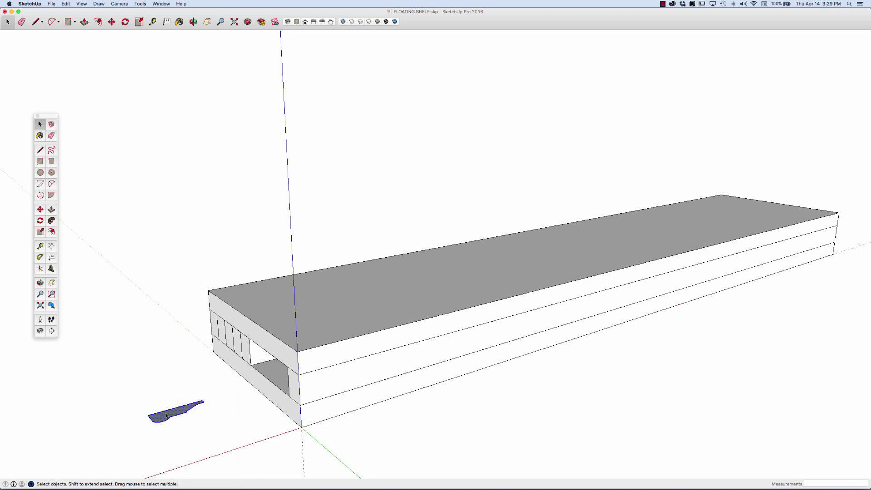
right_click(166, 415)
left_click(186, 446)
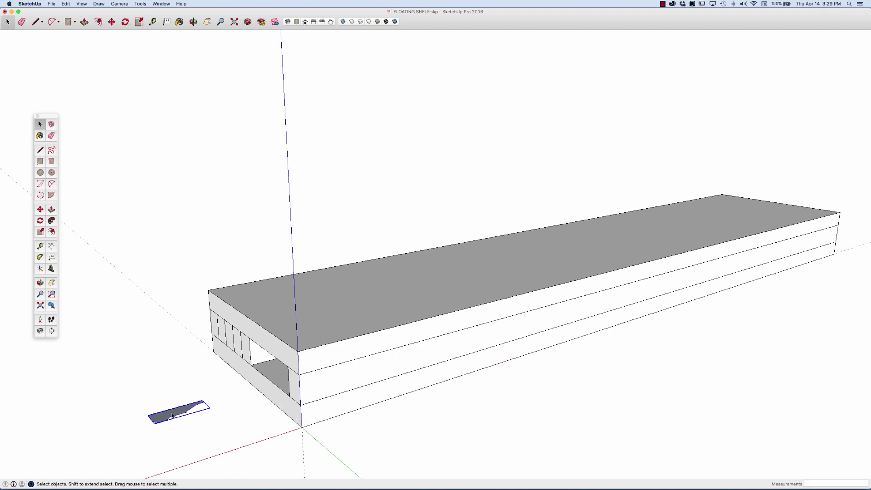
- Rotate the profile group 90° to stand upright, and turn it about the vertical axis so its flat back faces the shelf
scroll(173, 415, "up", 5)
key("m")
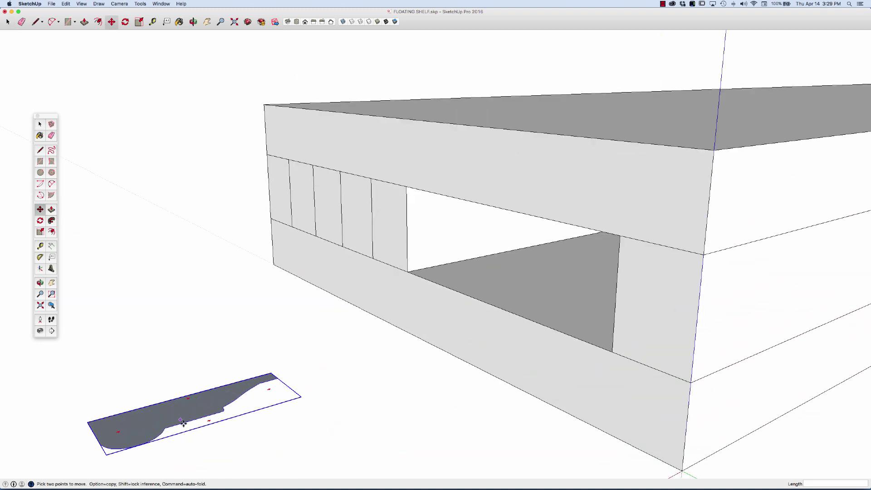
key("q")
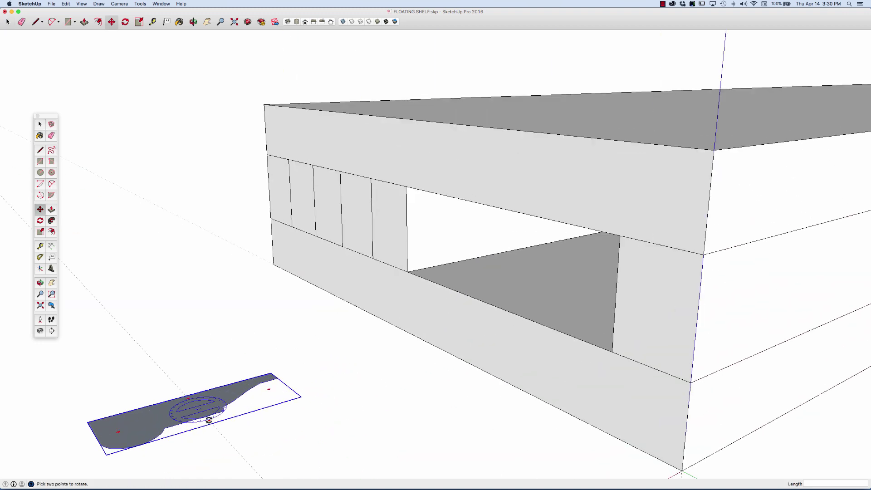
key("m")
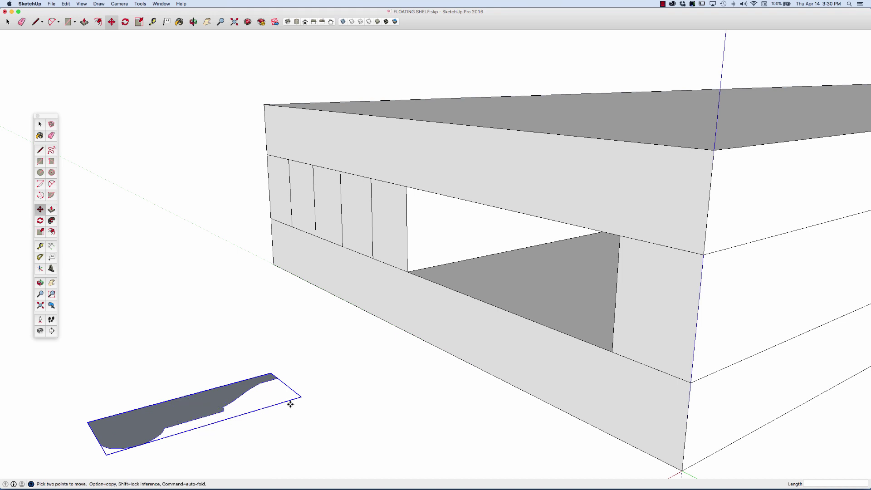
key("q")
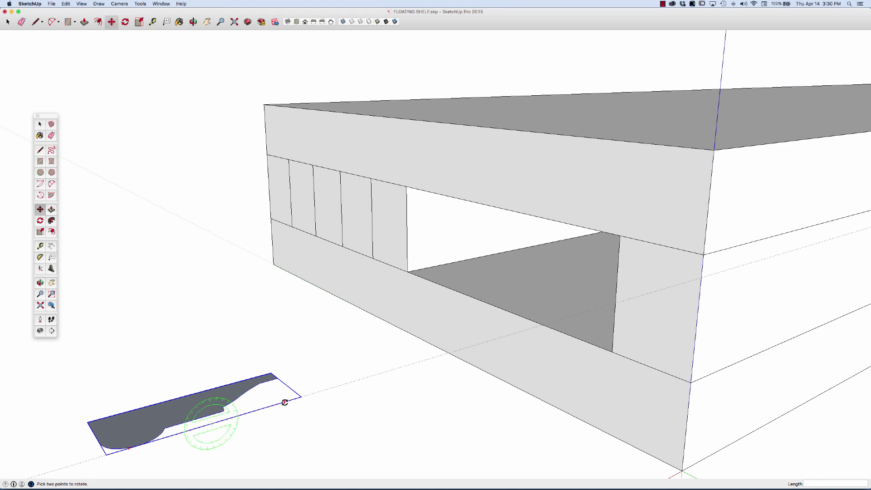
left_click(285, 402)
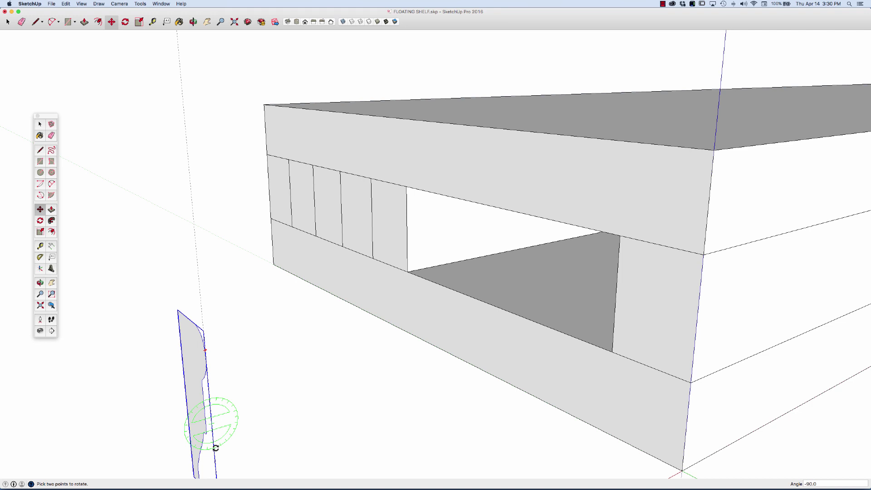
key("m")
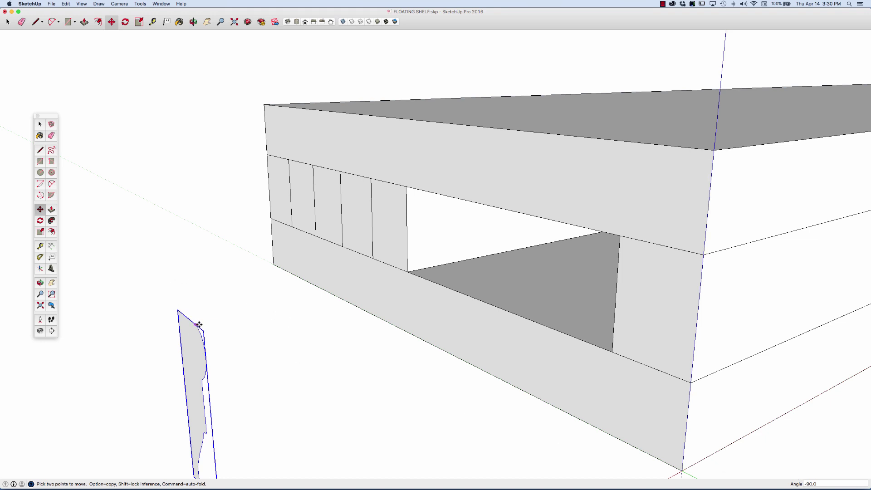
mouse_move(202, 328)
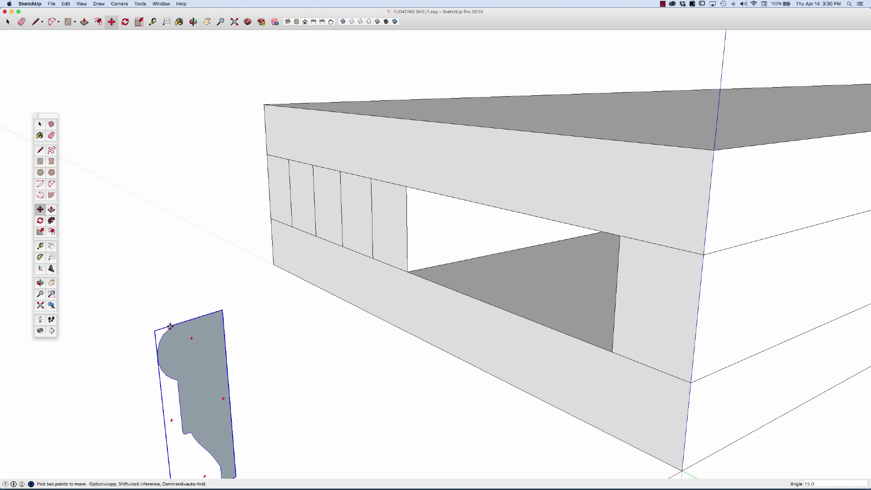
- Move the profile group by its upper back corner onto the shelf end's top corner beside the row of strips
key("space")
key("m")
left_click(224, 309)
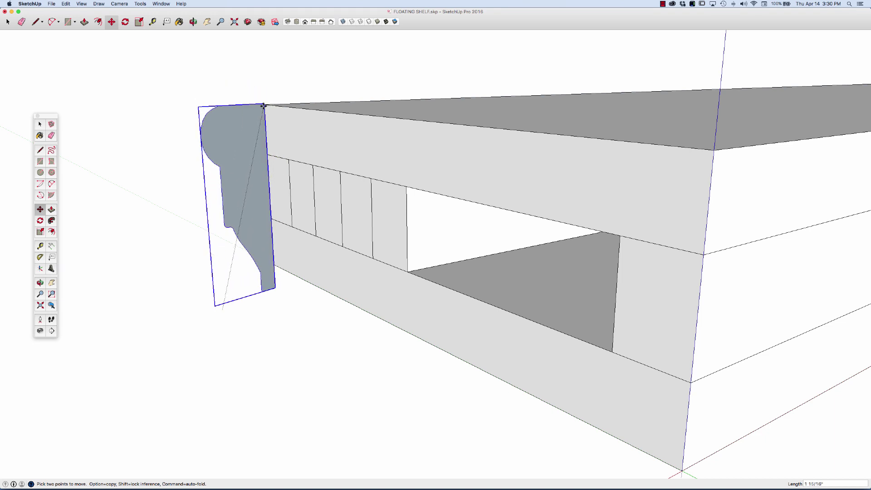
left_click(264, 105)
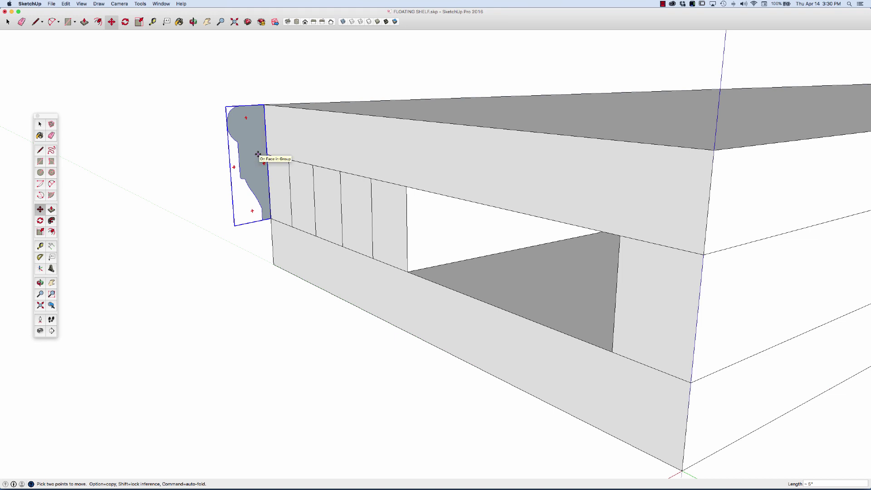
scroll(258, 155, "up", 3)
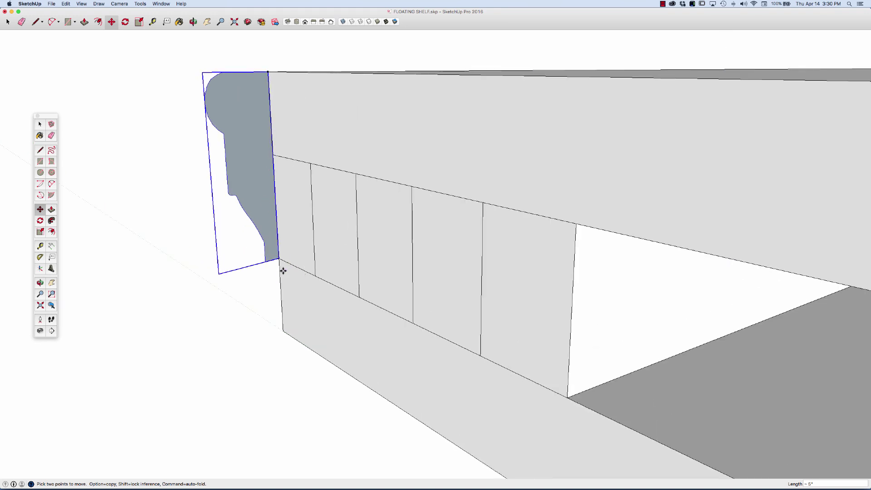
scroll(285, 263, "down", 3)
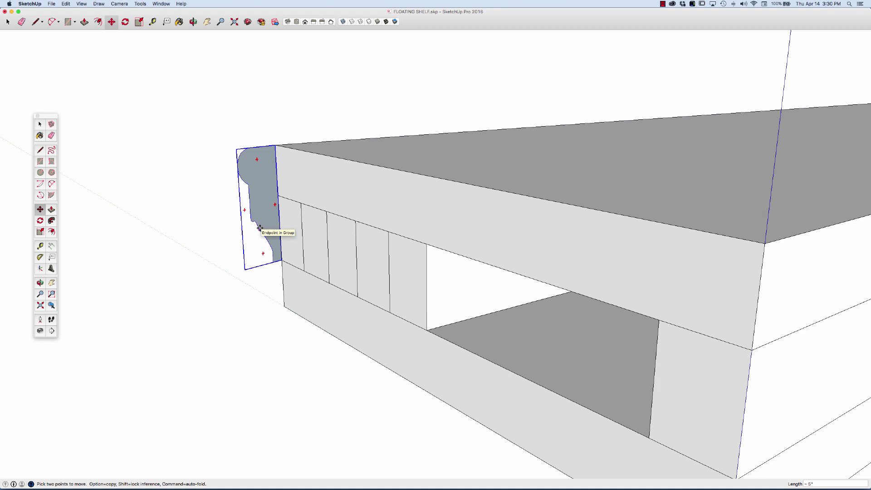
- Scale the profile group vertically by about 1.43 to reach the shelf's bottom corner, and clear the selection
key("s")
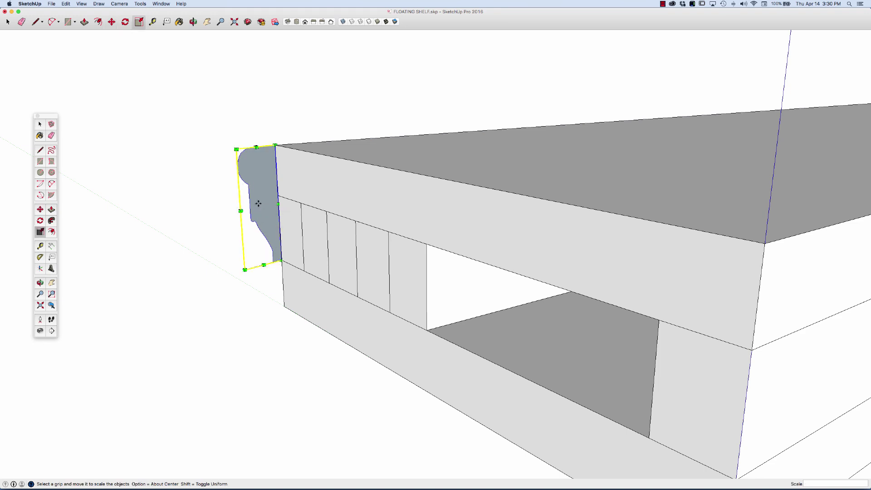
left_click_drag(263, 265, 285, 305)
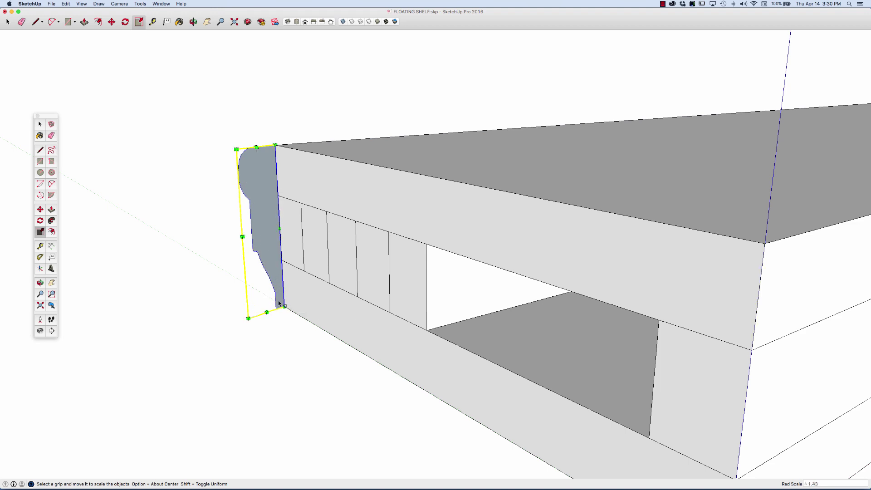
key("space")
left_click(198, 261)
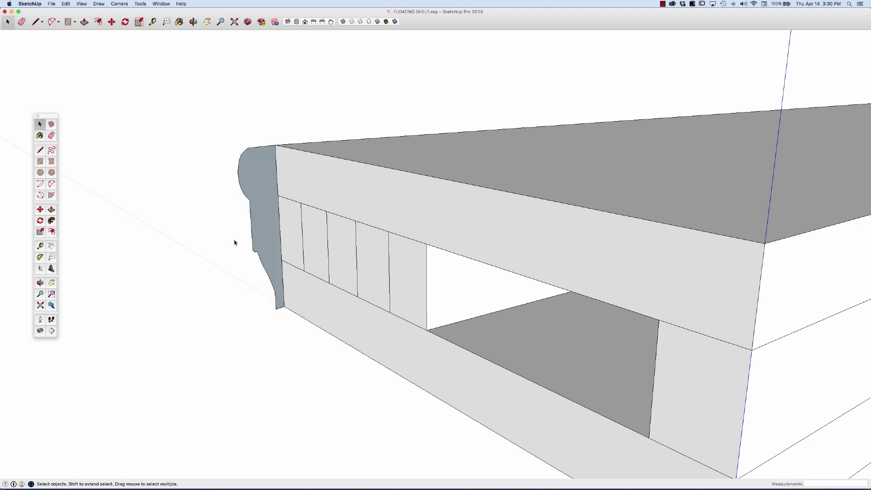
- Examine from several angles how the moulding profile group lines up with the shelf's end and corner
scroll(272, 218, "down", 3)
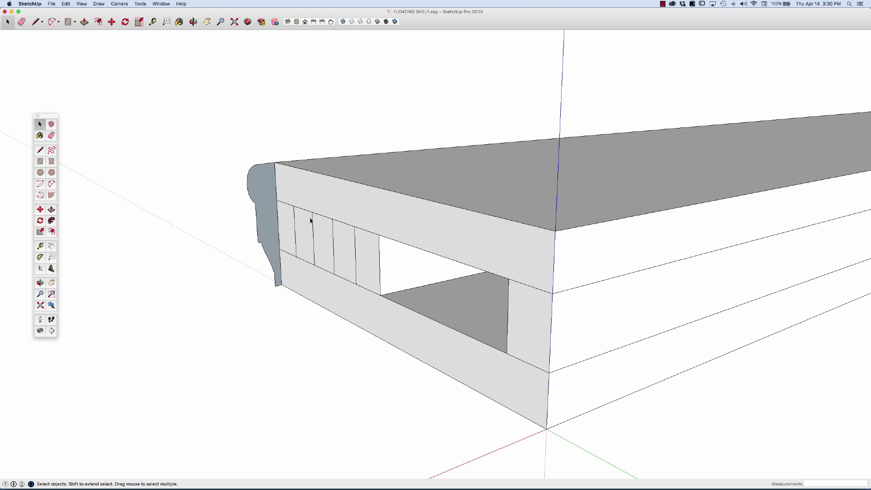
scroll(268, 229, "down", 2)
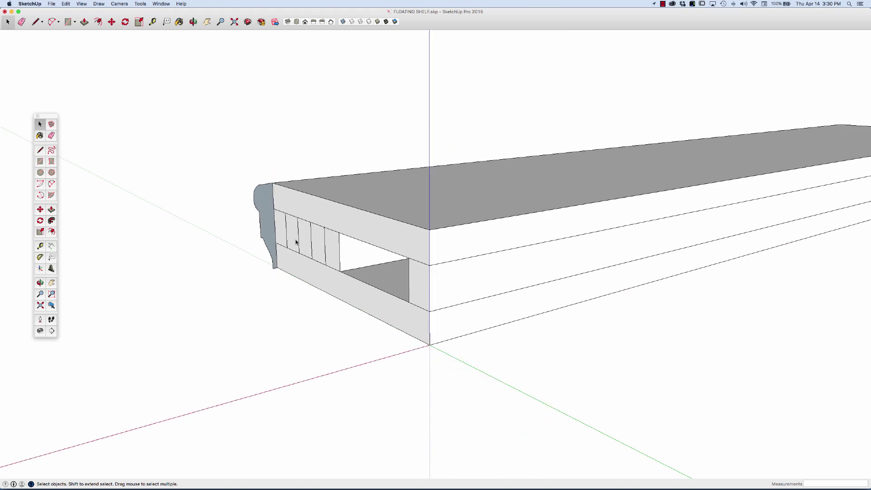
middle_click_drag(296, 242, 495, 339)
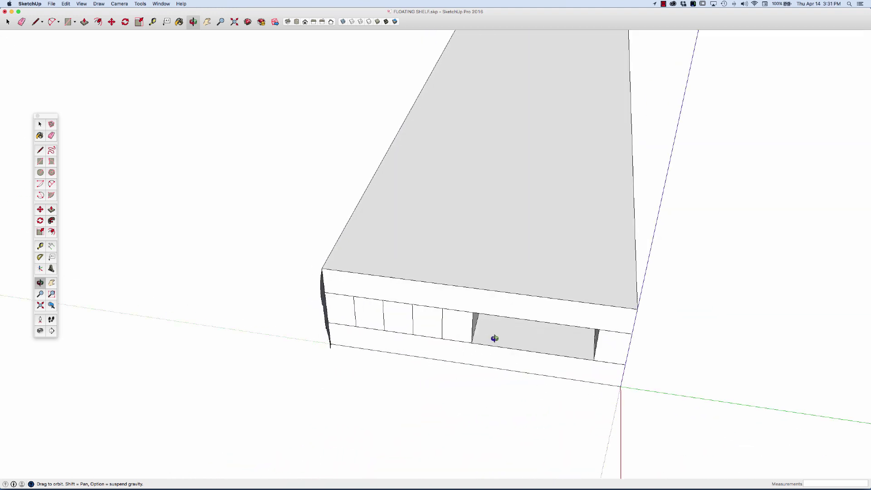
left_click_drag(495, 338, 627, 336)
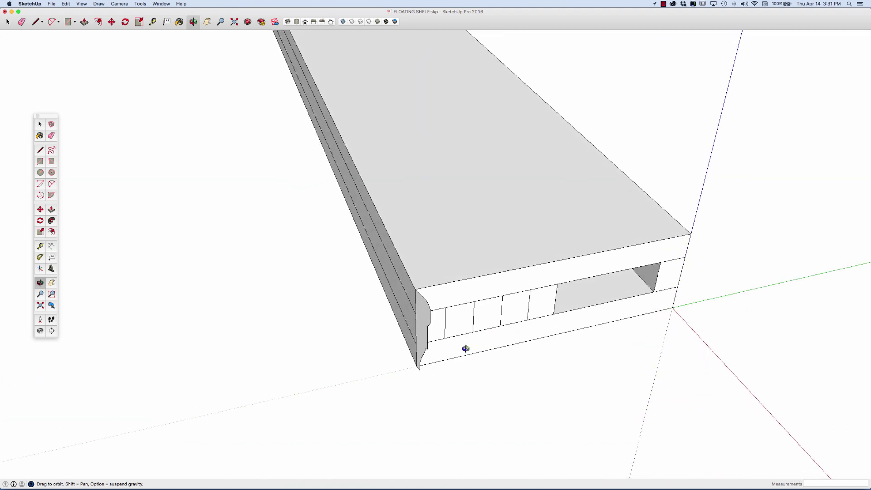
left_click_drag(465, 349, 434, 335)
scroll(379, 291, "up", 5)
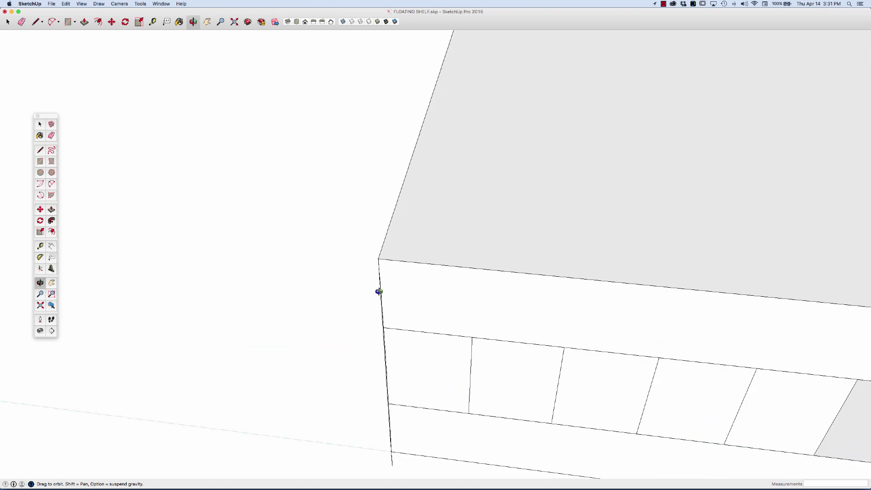
key("space")
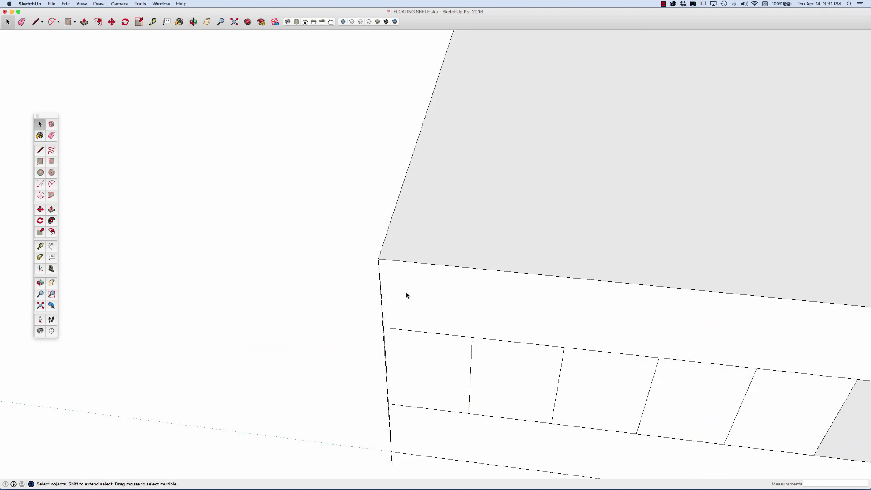
middle_click_drag(407, 296, 295, 320)
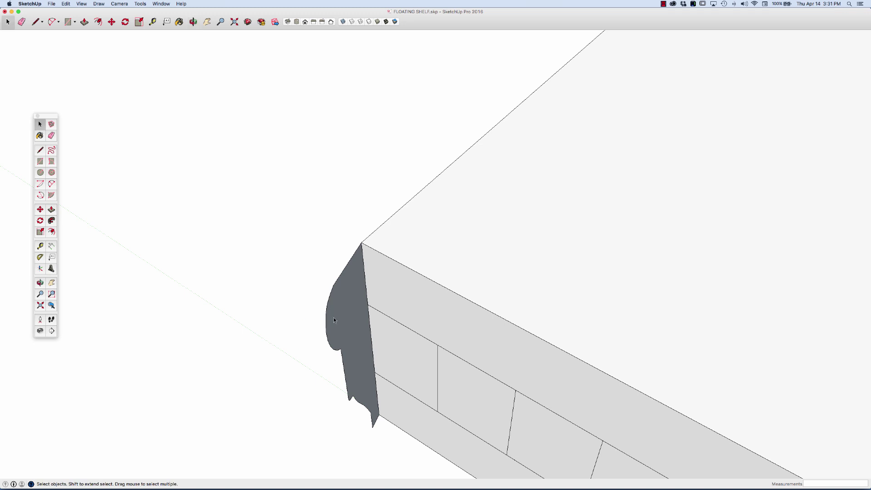
- Rotate the profile group about the vertical axis parallel to the shelf's long edge, and move its upper back corner back onto the shelf's top corner
left_click(340, 303)
key("m")
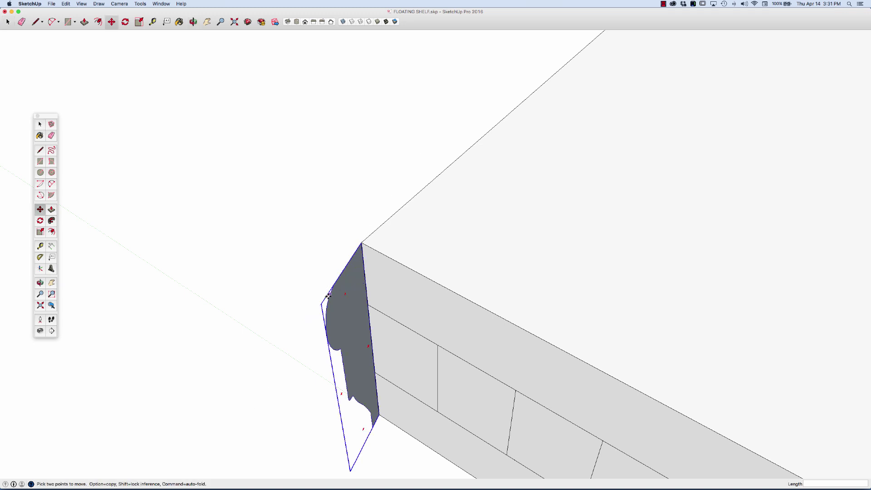
key("q")
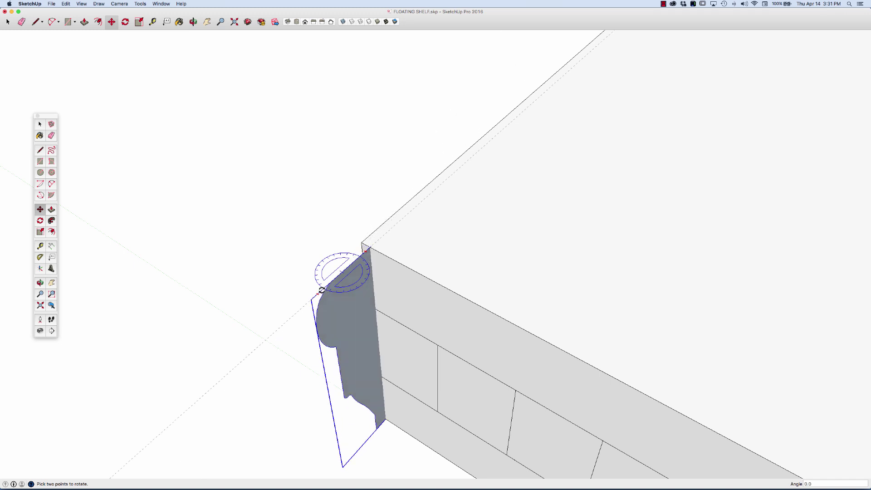
key("m")
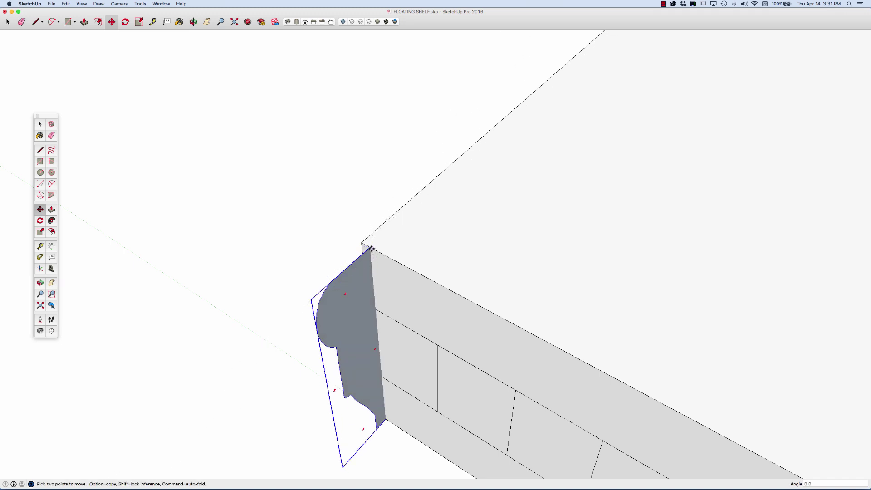
left_click(371, 248)
left_click(361, 244)
key("space")
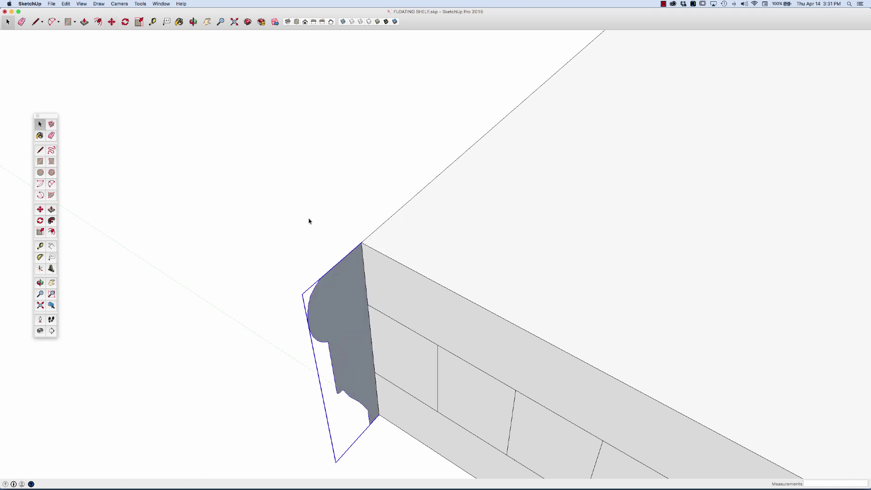
- Try a Push/Pull of the profile face by 7 1/2" along the shelf's short end, and undo the extrusion
scroll(316, 236, "down", 3)
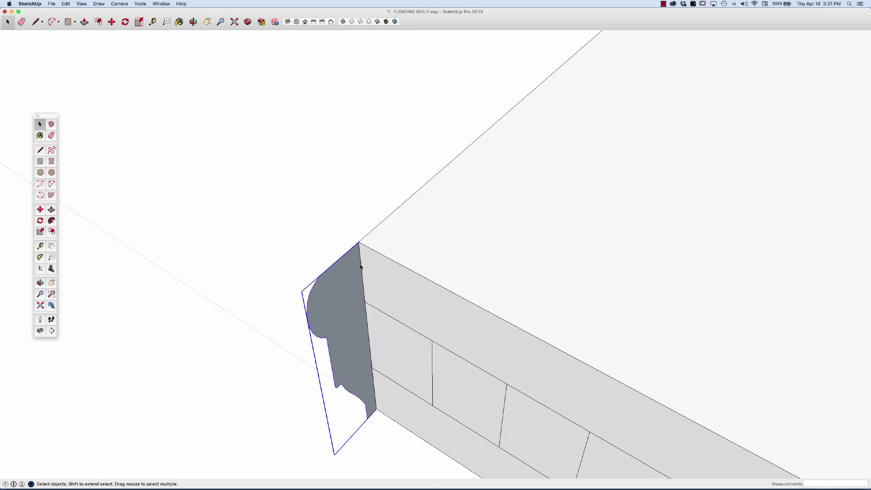
scroll(360, 266, "down", 5)
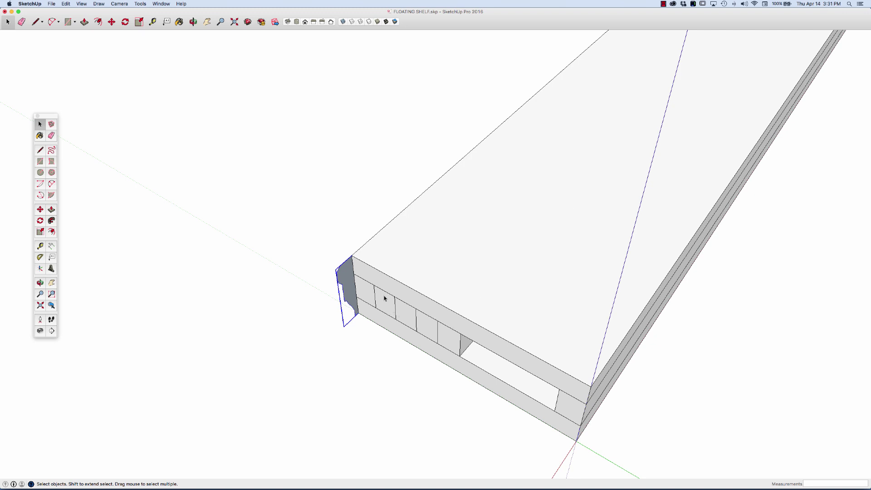
double_click(349, 282)
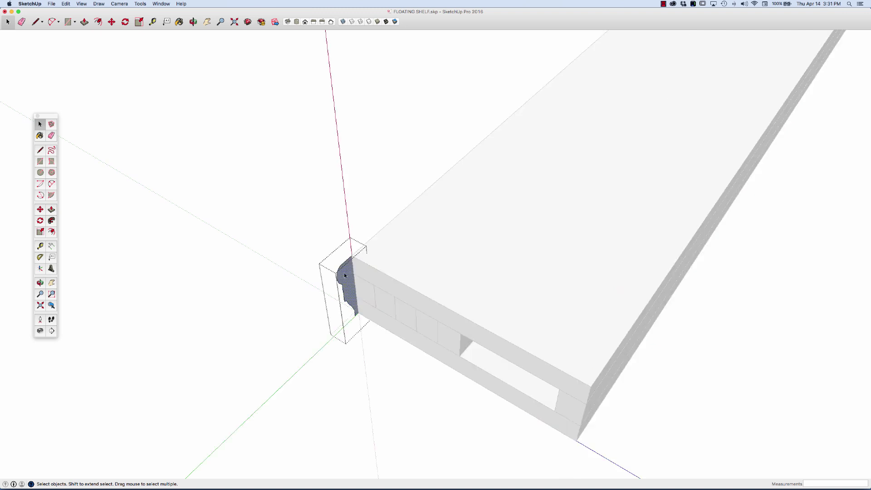
key("p")
left_click(344, 273)
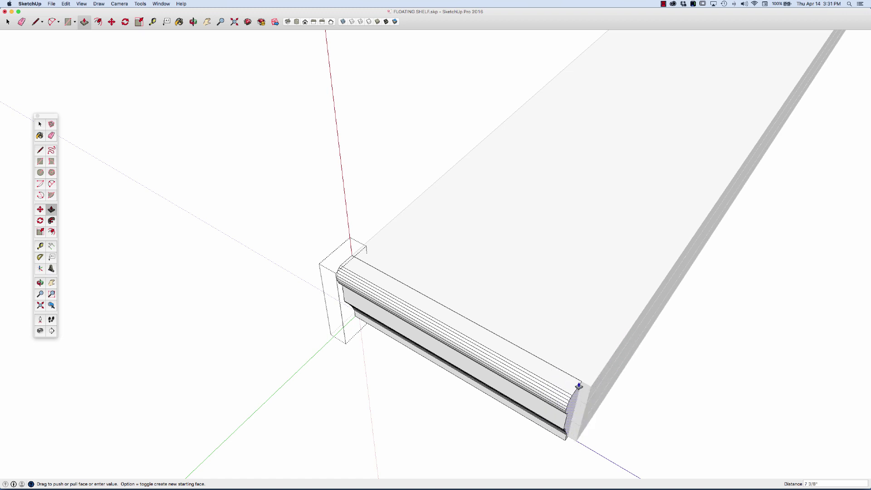
left_click(590, 386)
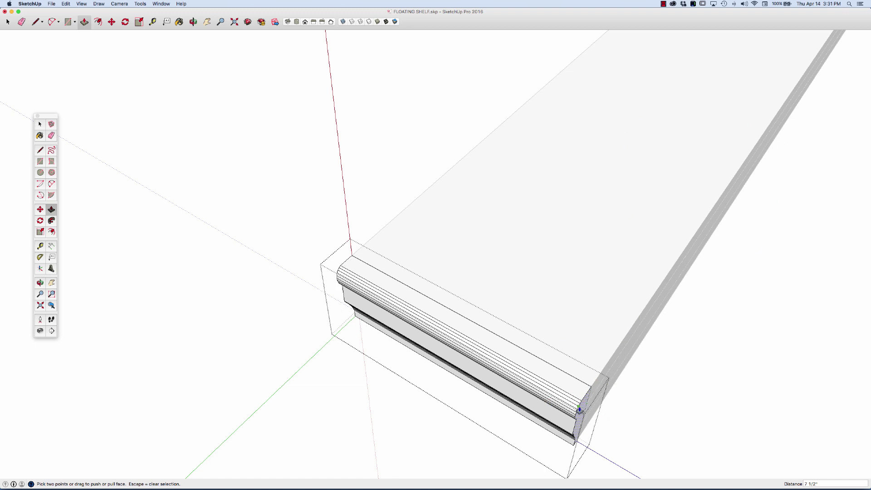
key("super+z")
key("space")
key("super+z")
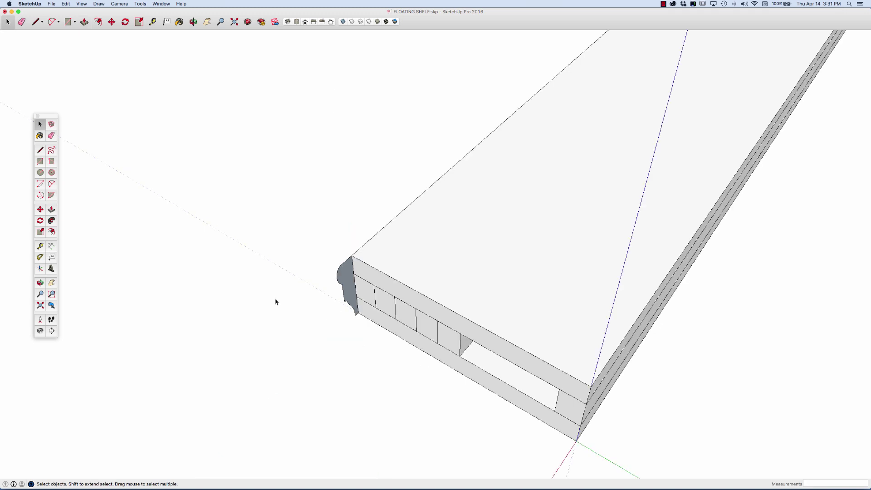
- Open the top board group and select its top face's edges, leaving out the face and the long edge starting at the profile
left_click_drag(54, 115, 134, 110)
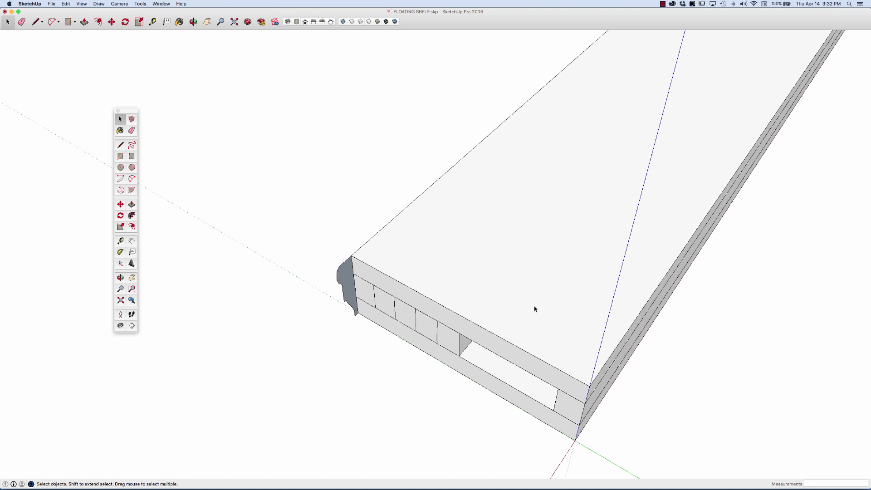
scroll(655, 317, "up", 3)
scroll(604, 314, "down", 3)
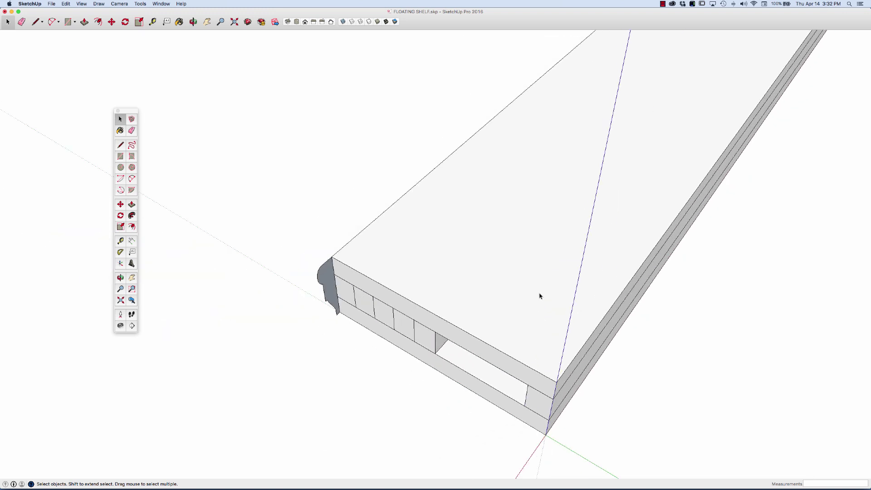
double_click(484, 274)
double_click(483, 274)
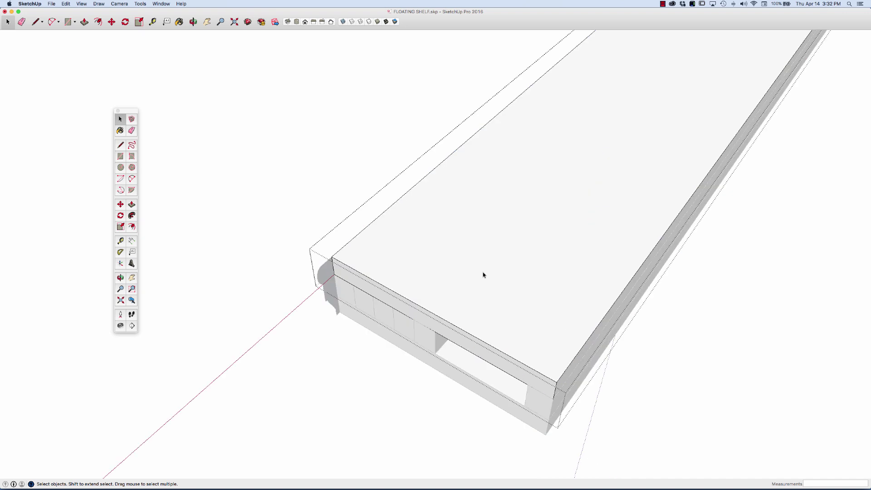
left_click(483, 275)
double_click(484, 275)
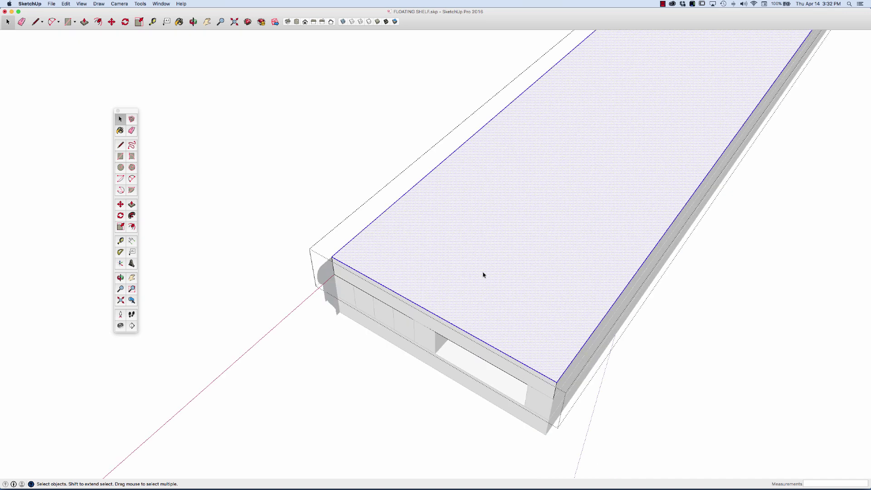
left_click(438, 266, "shift")
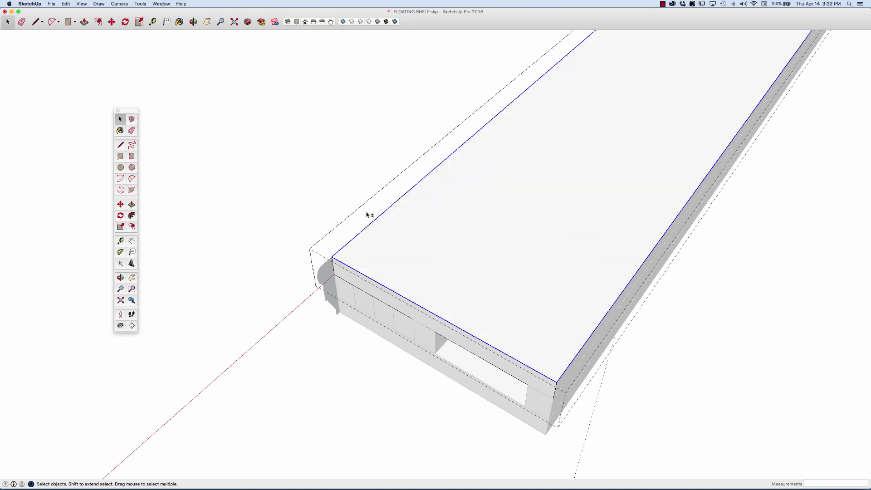
scroll(416, 247, "down", 5)
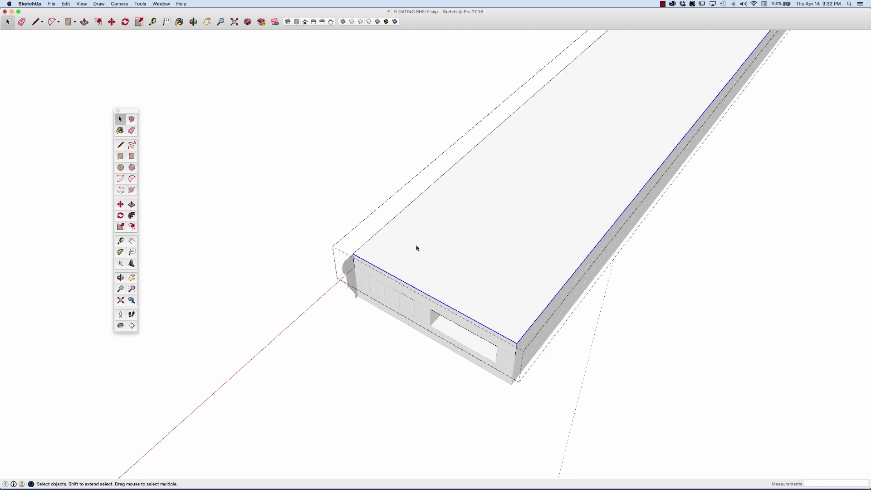
scroll(462, 241, "up", 5)
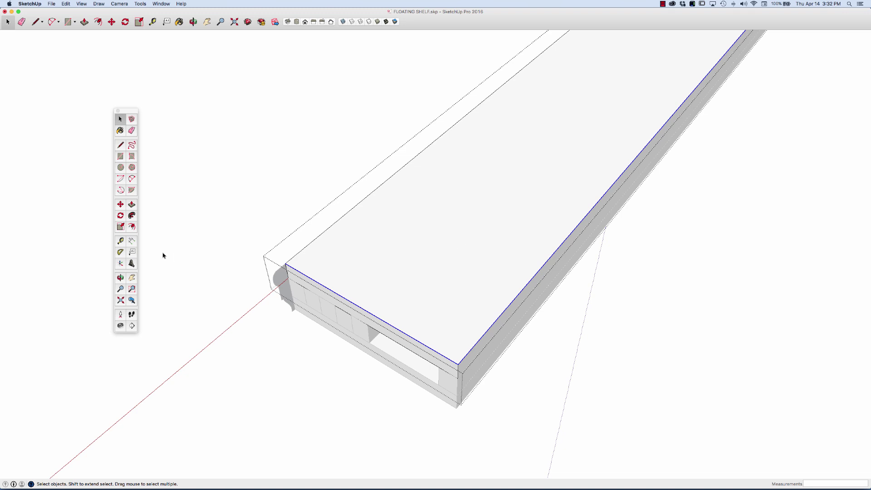
- Try Follow Me with the selected board edges as the path, and close the board group
left_click(133, 216)
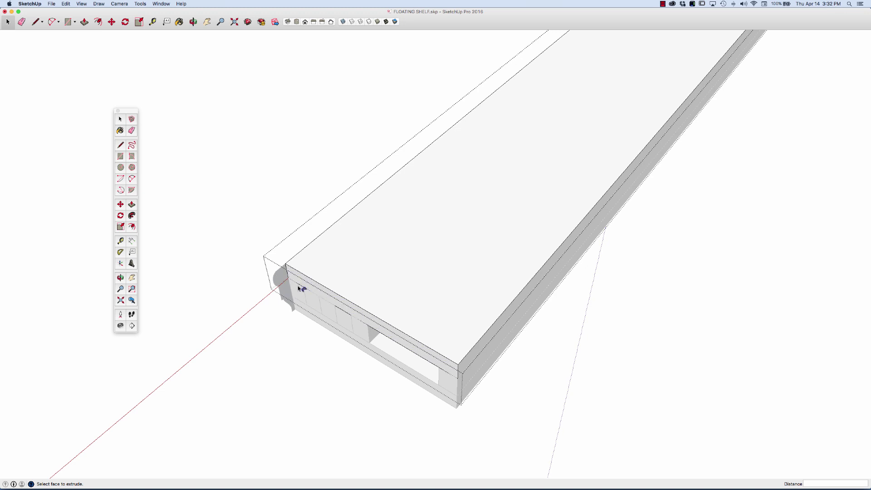
key("space")
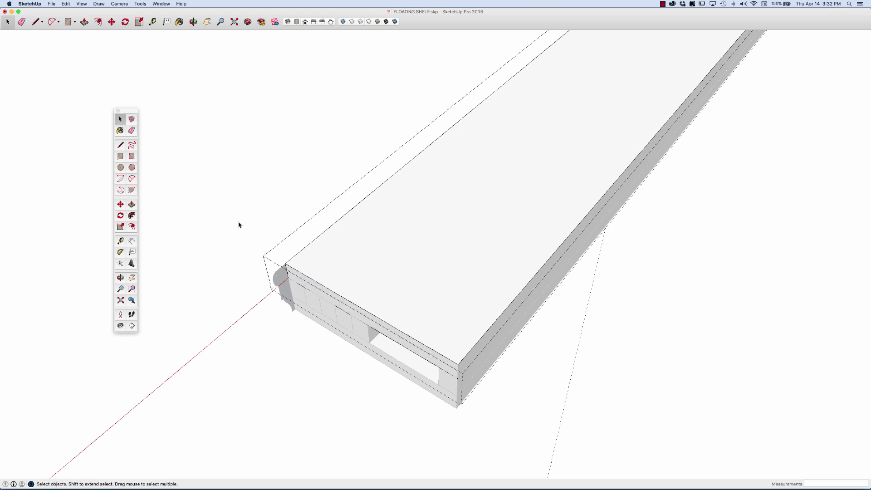
left_click(237, 223)
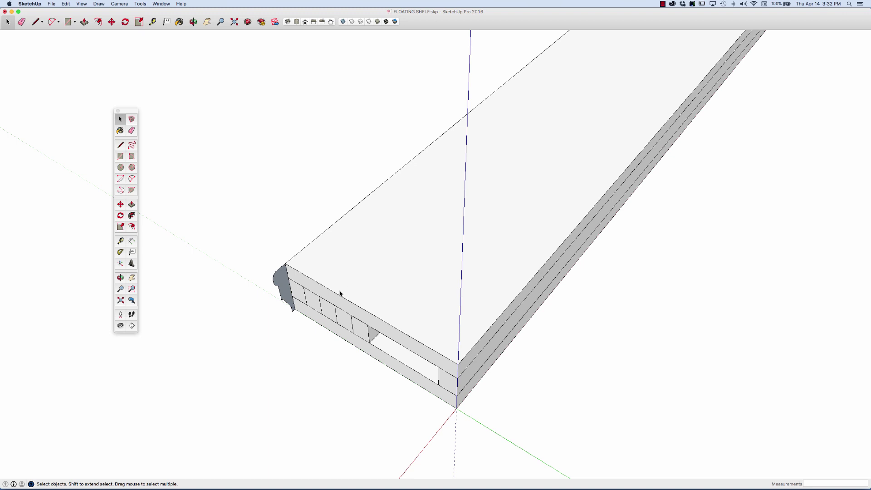
- Draw a connected line path over the shelf's top edges from the profile's corner across the near end, along the long side and across the far end
scroll(340, 293, "down", 5)
middle_click_drag(336, 293, 383, 284)
scroll(409, 274, "up", 4)
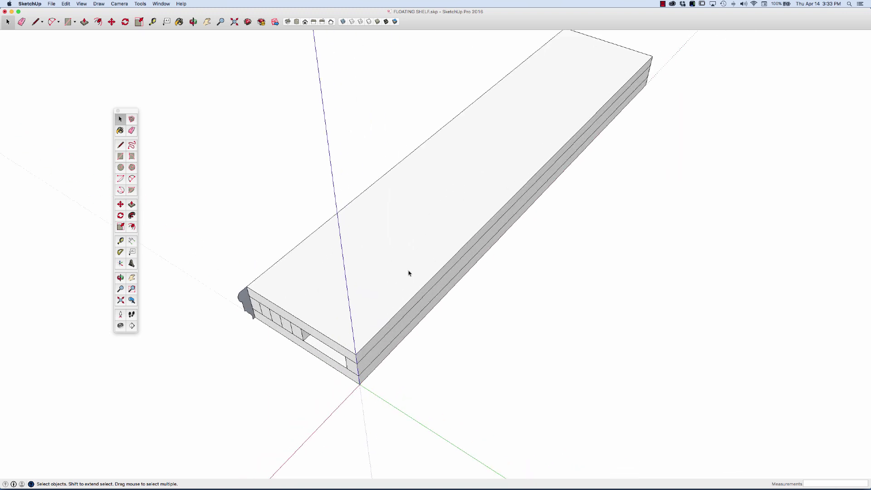
scroll(409, 273, "down", 2)
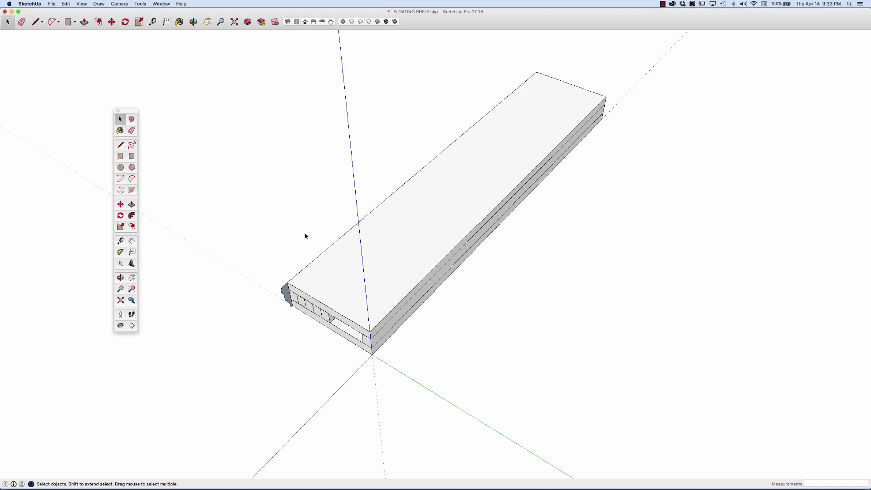
key("l")
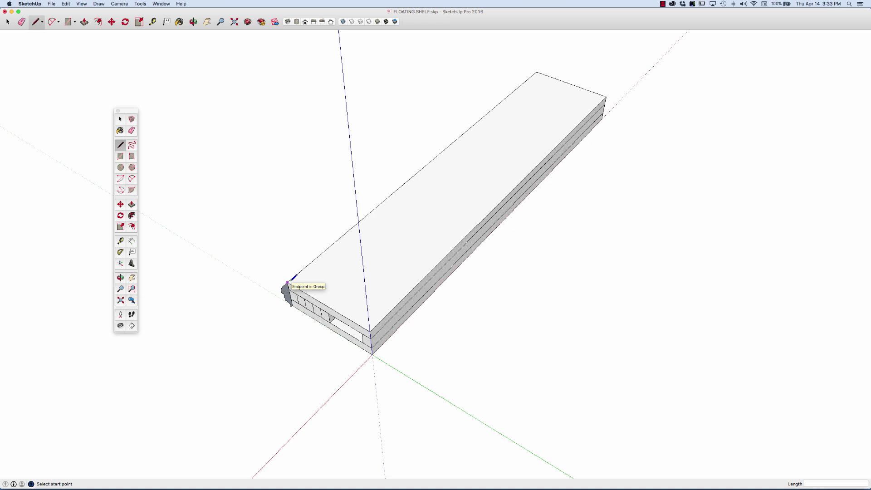
left_click(287, 283)
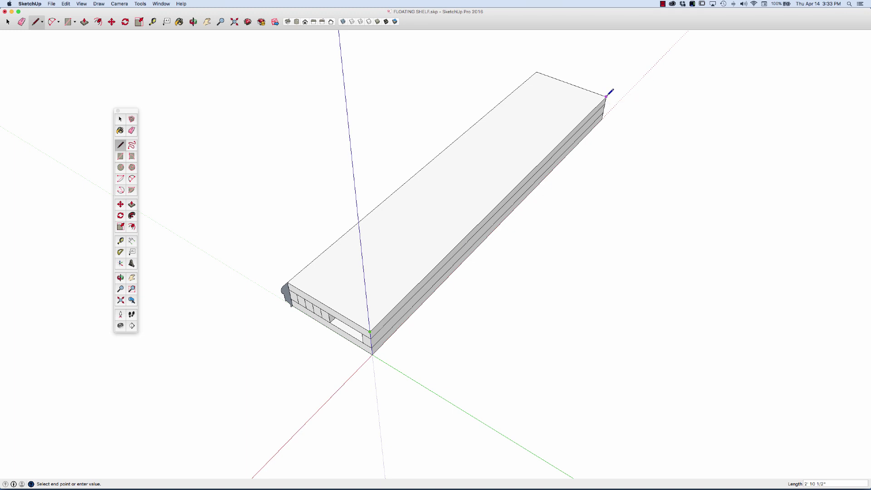
left_click(536, 72)
key("Escape")
- Explode the moulding profile group at the shelf's near corner into loose geometry
scroll(327, 305, "up", 5)
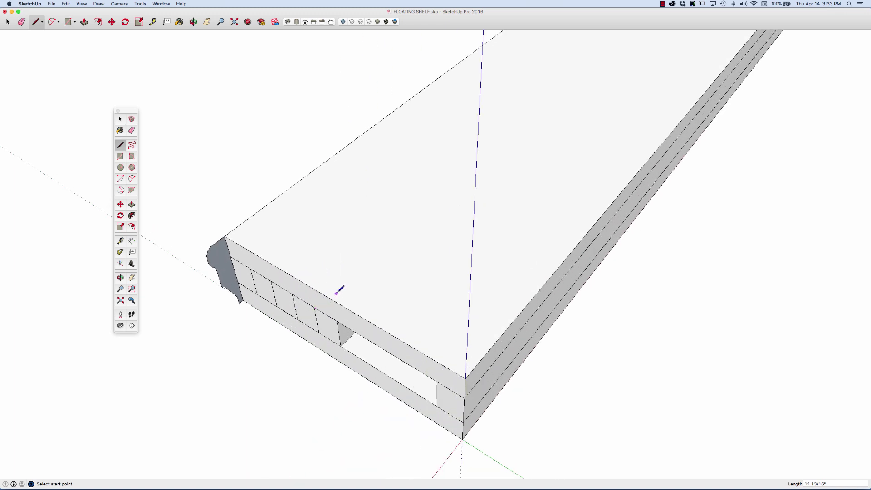
scroll(347, 285, "down", 3)
scroll(288, 298, "up", 5)
key("space")
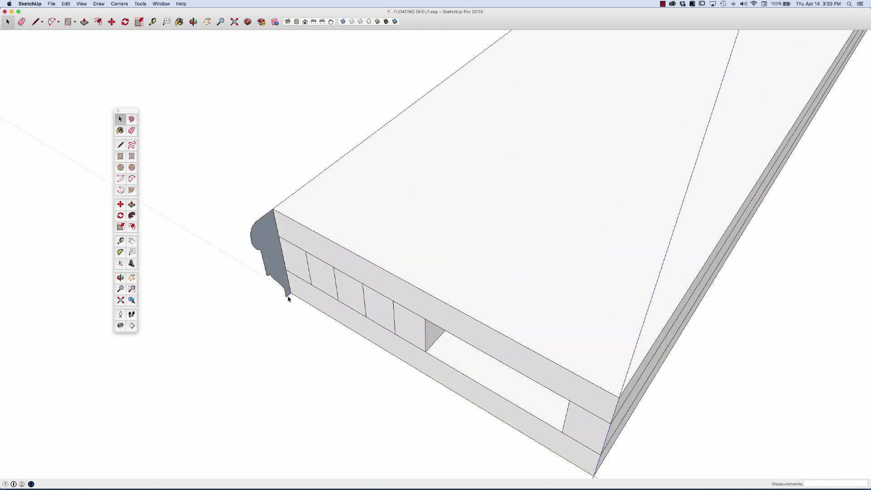
left_click(269, 255)
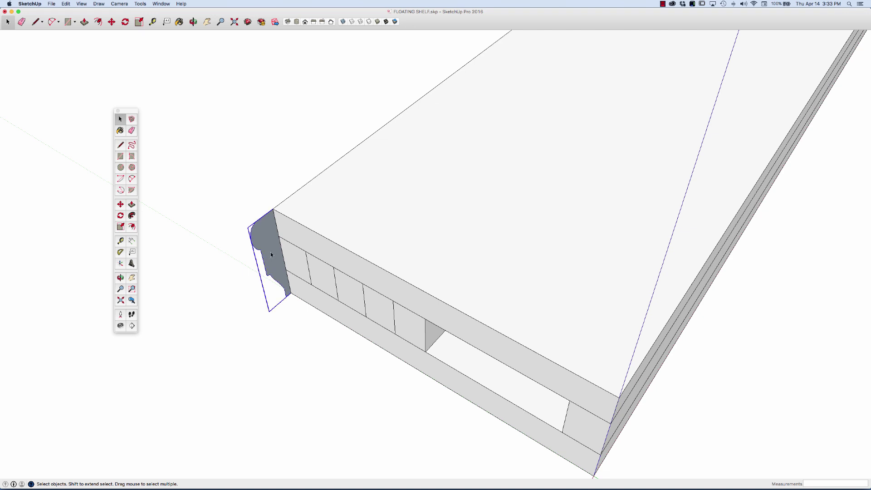
right_click(270, 253)
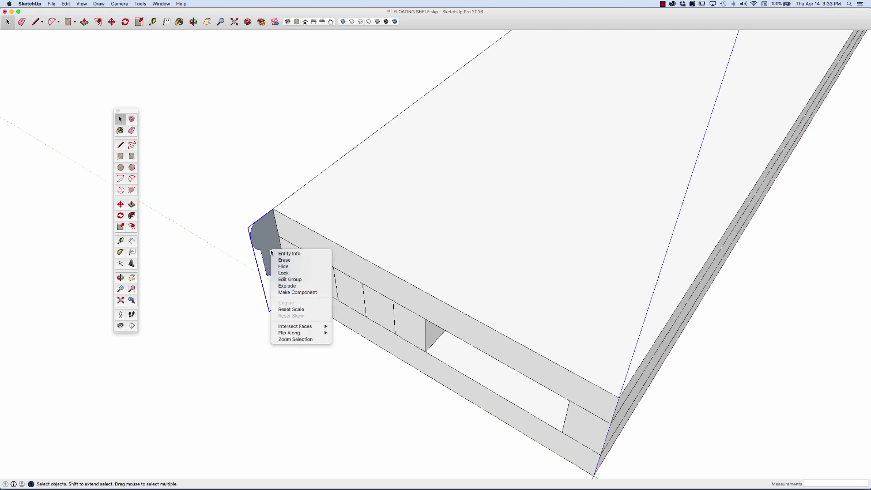
left_click(284, 287)
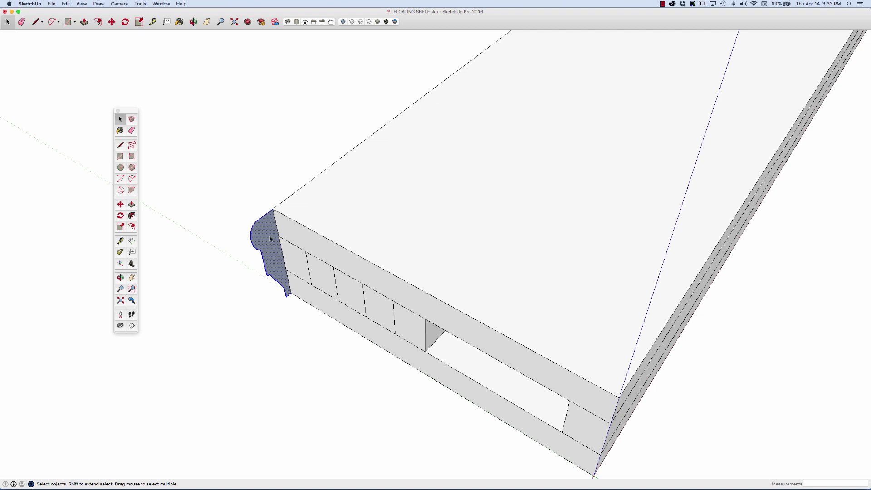
- Select the three path lines on the shelf's top edges: near end, long side and far end
scroll(267, 237, "down", 3)
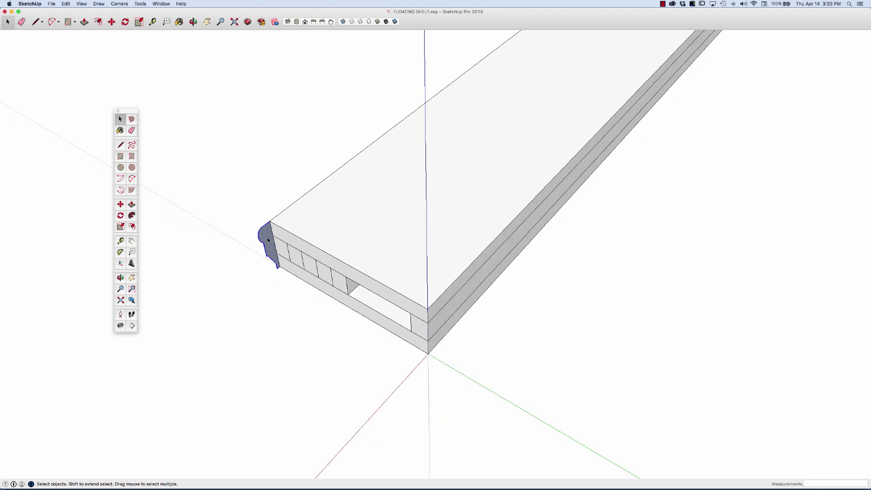
left_click(329, 255)
left_click(442, 296, "shift")
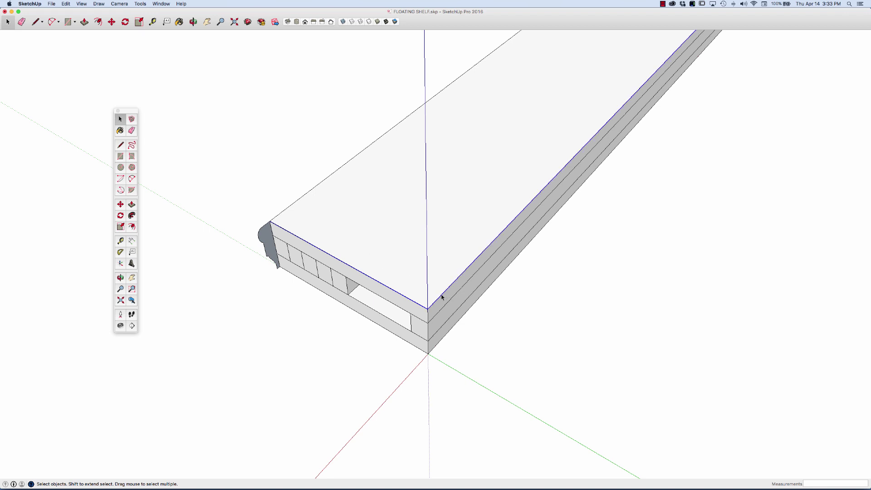
key("h")
left_click_drag(465, 231, 222, 475)
left_click_drag(548, 139, 484, 189)
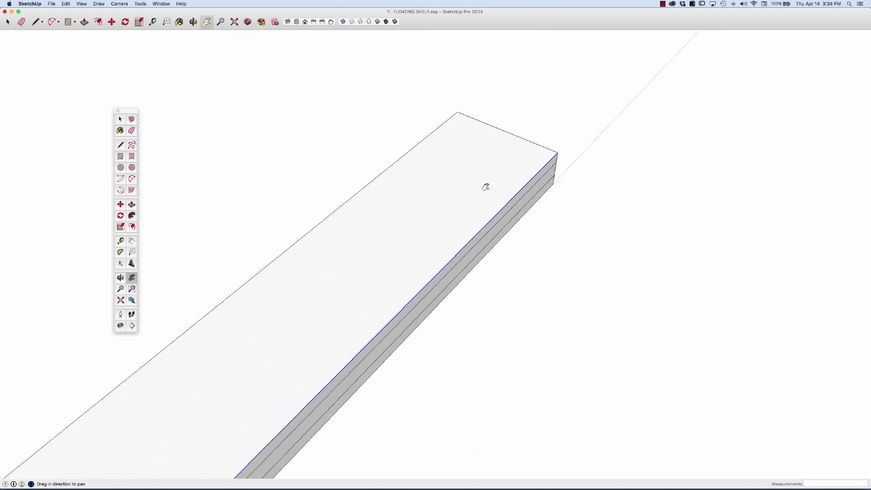
key("space")
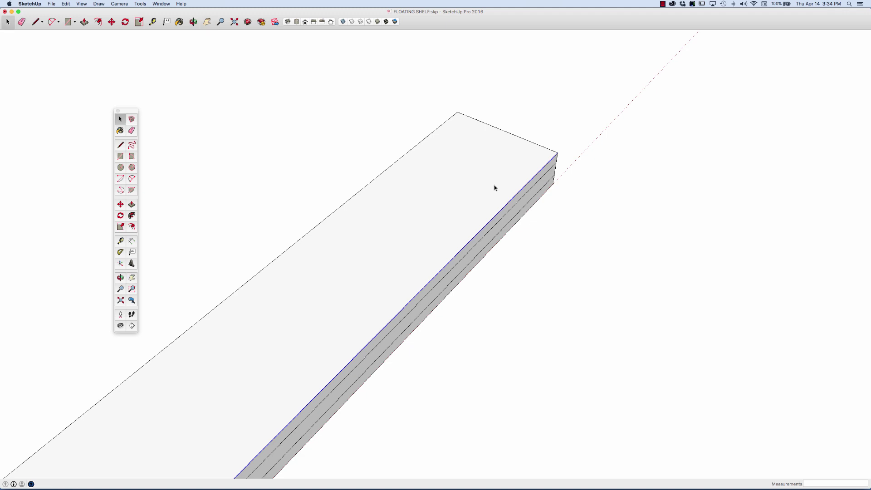
left_click(534, 143, "shift")
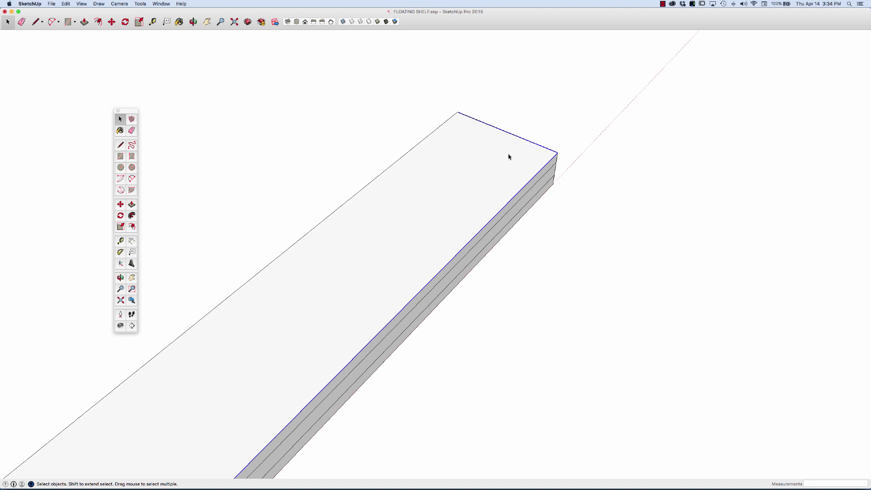
- Sweep the exploded profile face along the selected path lines with Follow Me
key("h")
left_click_drag(429, 220, 543, 94)
left_click_drag(483, 236, 543, 200)
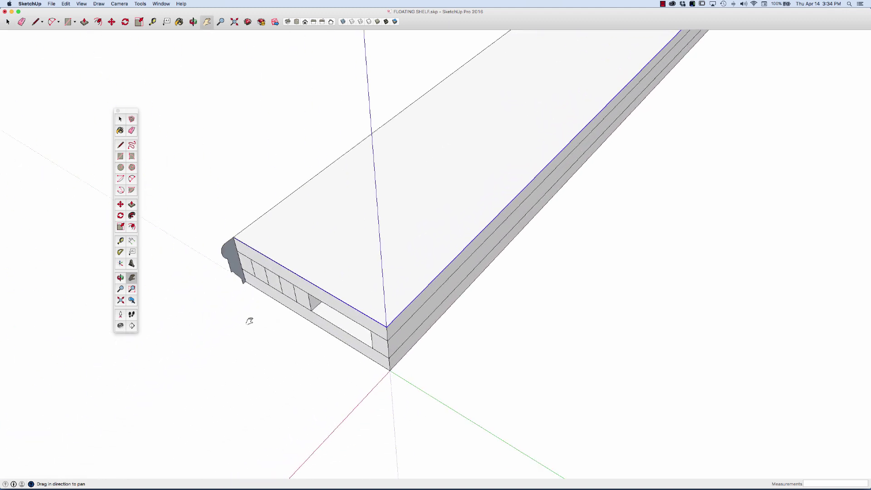
key("space")
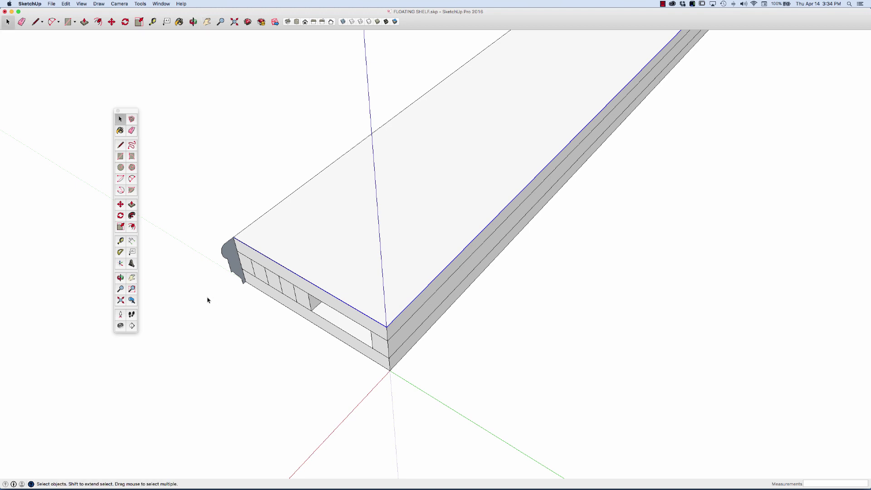
left_click(132, 217)
left_click(231, 257)
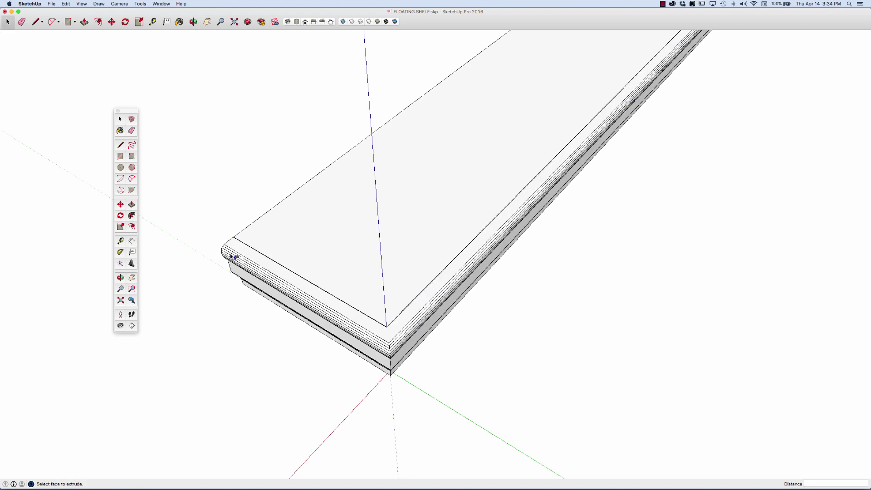
- Inspect the swept moulding around the shelf and undo the Follow Me
key("o")
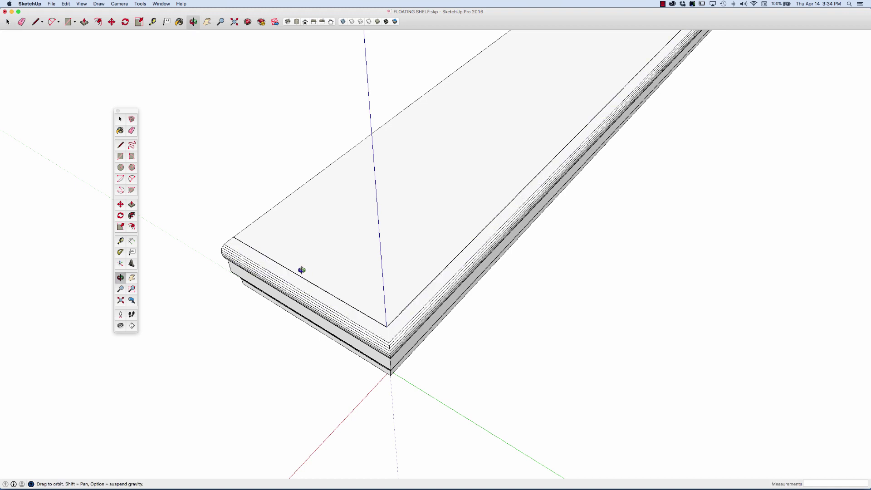
left_click_drag(302, 268, 246, 277)
scroll(317, 268, "down", 5)
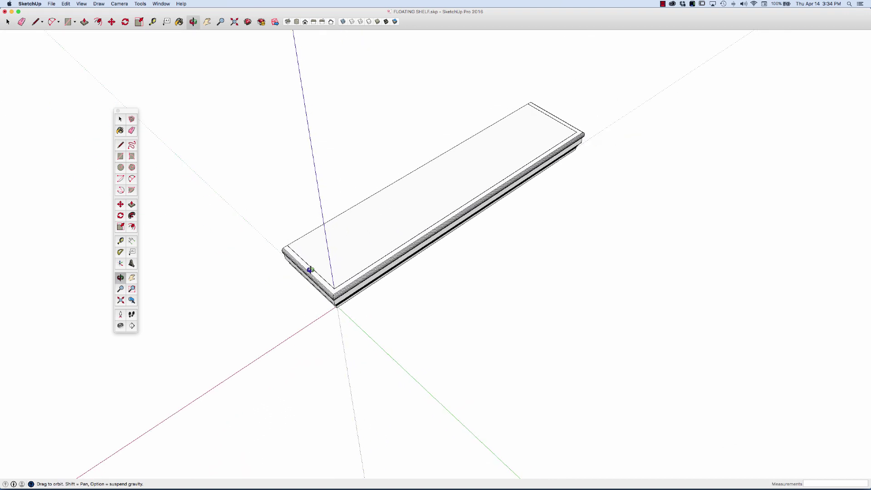
scroll(485, 199, "up", 4)
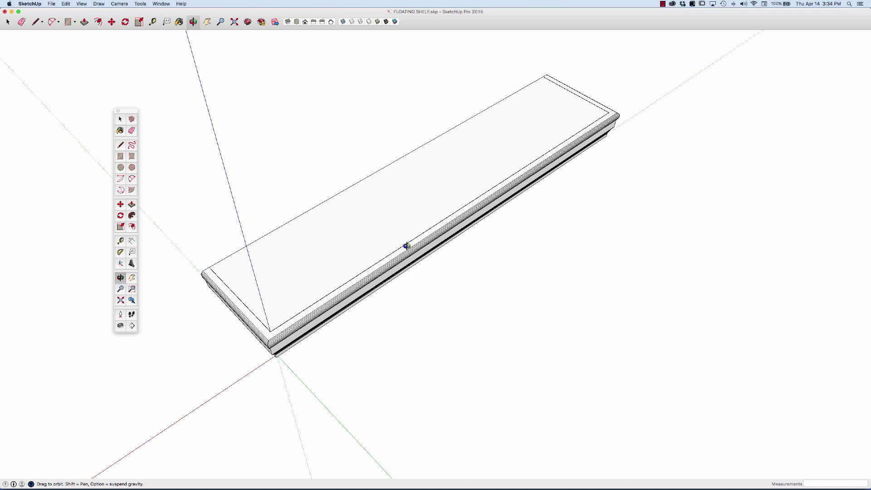
left_click_drag(407, 245, 415, 195)
left_click_drag(331, 251, 288, 238)
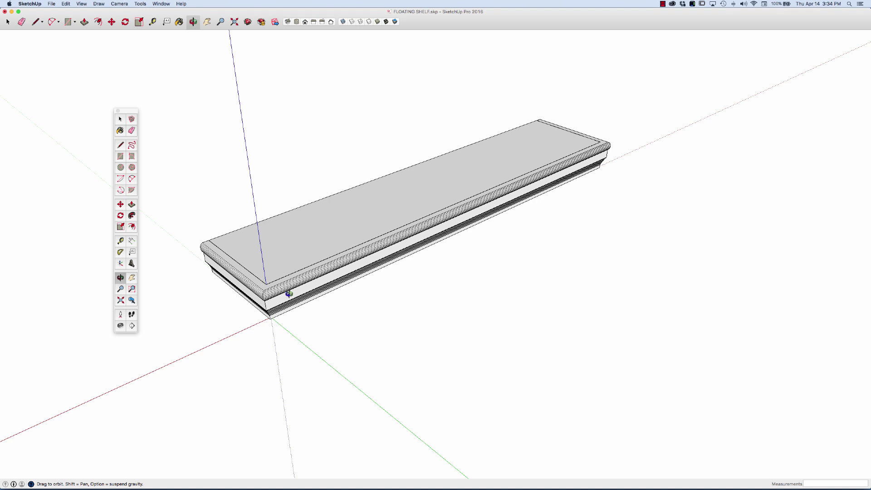
key("super+z")
- Copy the profile about 1' 6 5/16" along the green axis to keep a spare in front of the shelf
key("space")
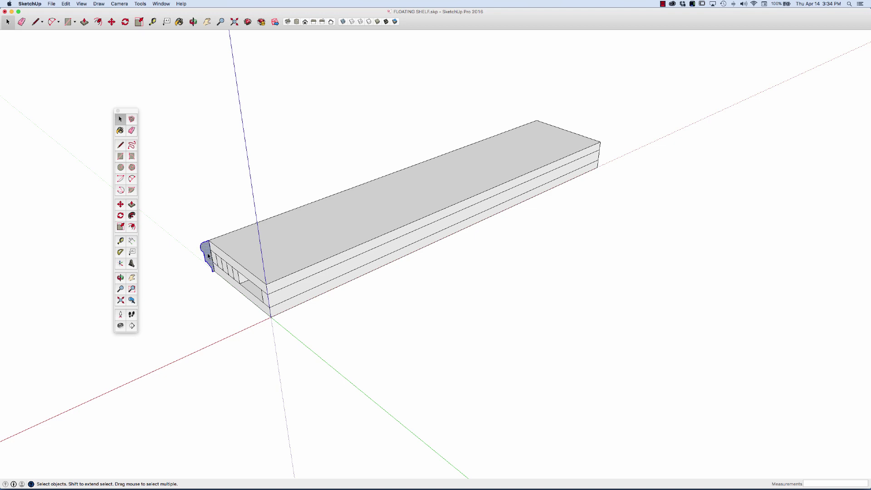
key("m")
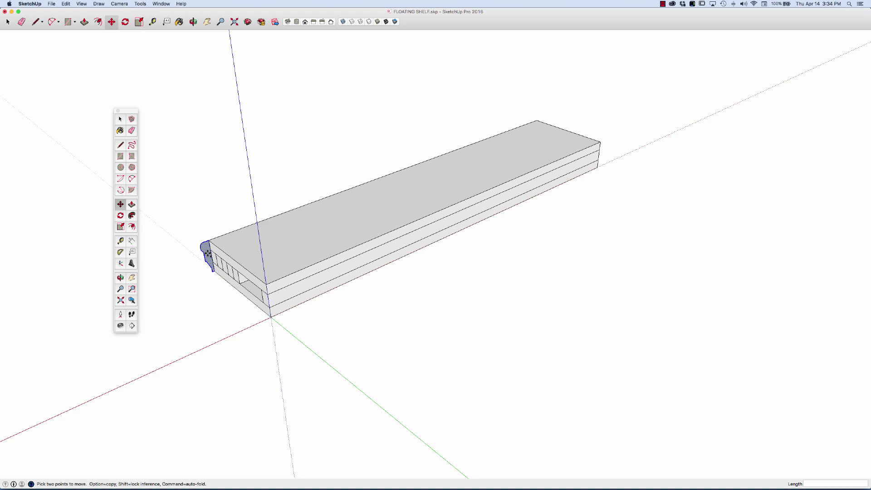
left_click(208, 253)
key("alt")
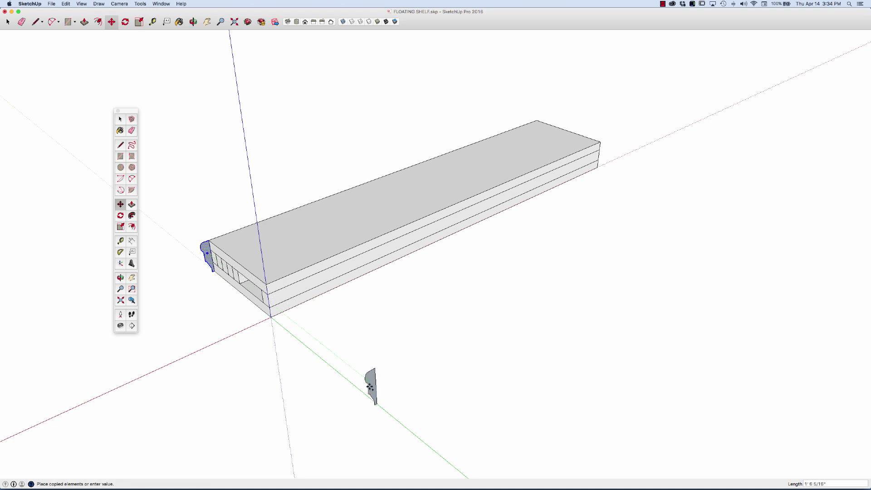
left_click(371, 385)
key("space")
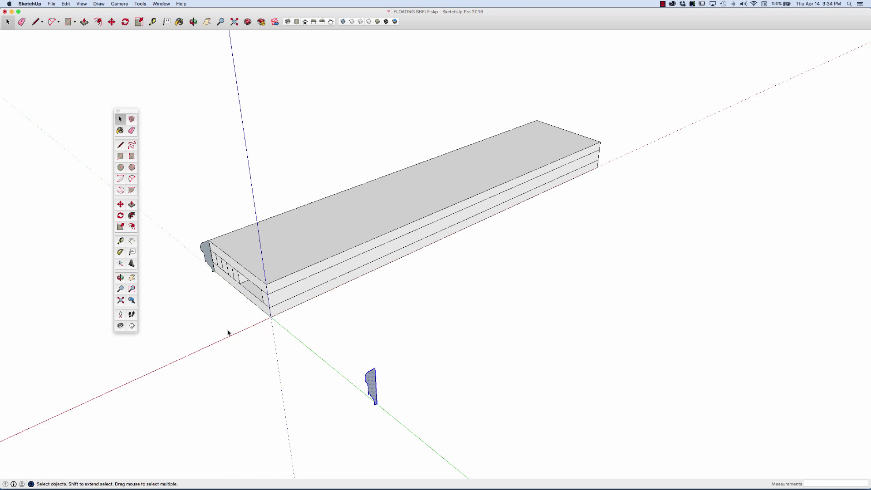
- Reselect the near-end, long-side and far-end path lines and sweep the shelf's profile along them with Follow Me
left_click(328, 348)
left_click(241, 267)
left_click(306, 270, "shift")
left_click(580, 136, "shift")
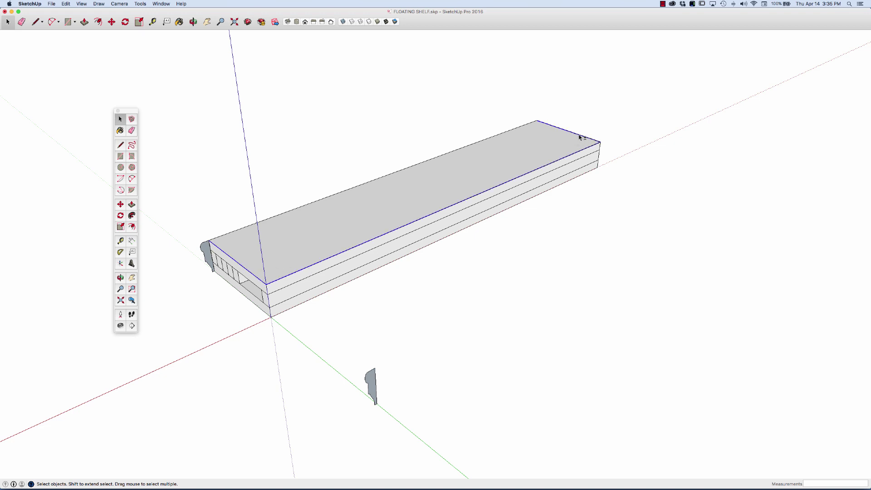
left_click(132, 216)
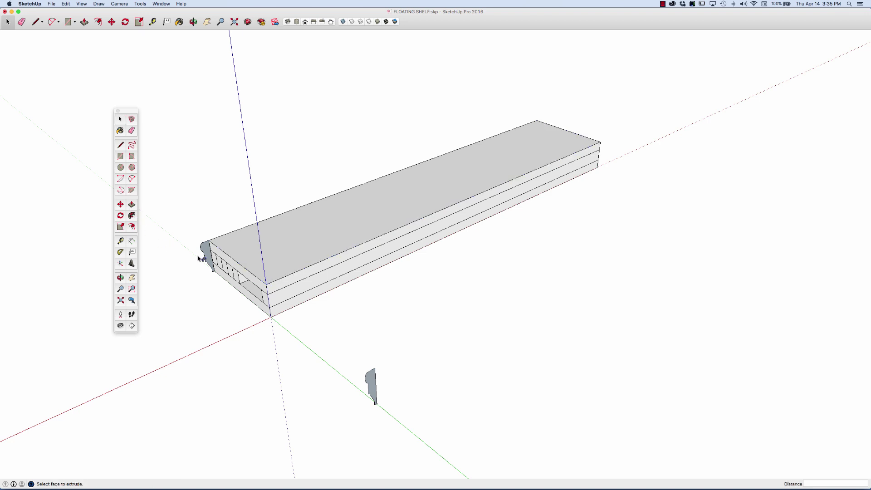
left_click(203, 256)
key("space")
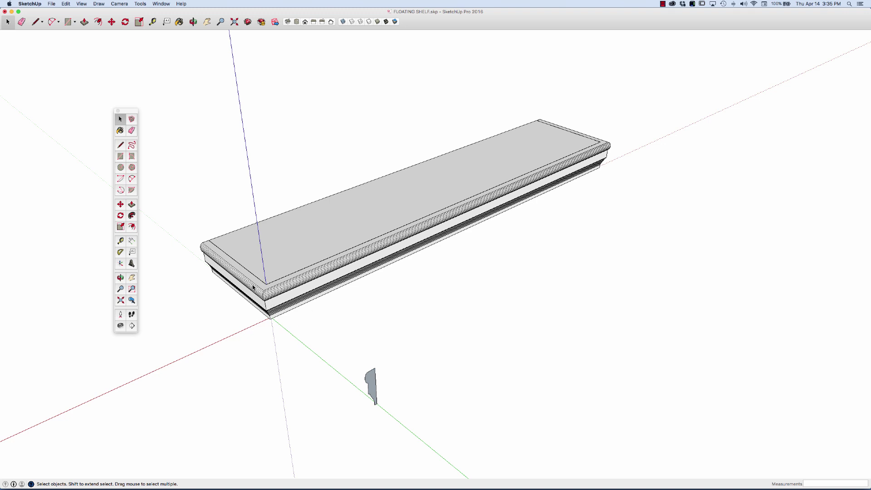
- Select the whole swept moulding with its connected geometry and make it a group
triple_click(279, 297)
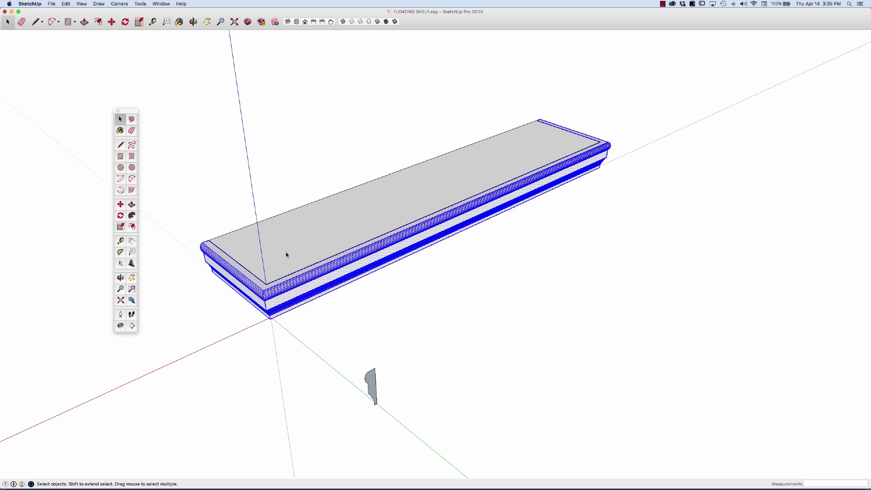
right_click(281, 296)
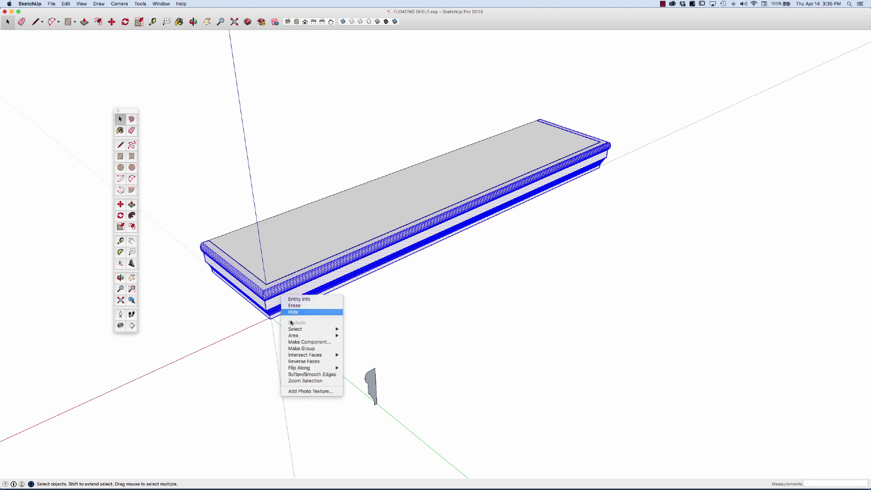
left_click(301, 348)
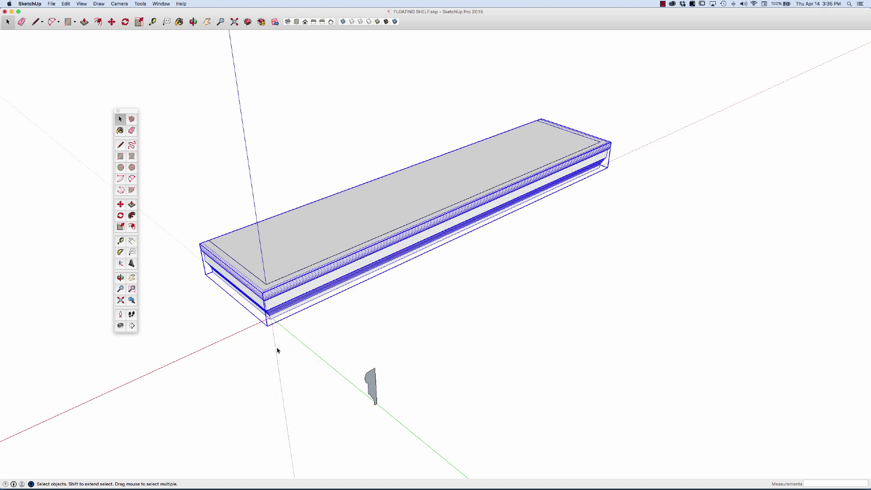
left_click(277, 350)
- Try moving the moulding group about 3 13/16" up the blue axis, and undo the move
left_click(269, 298)
key("m")
left_click(269, 298)
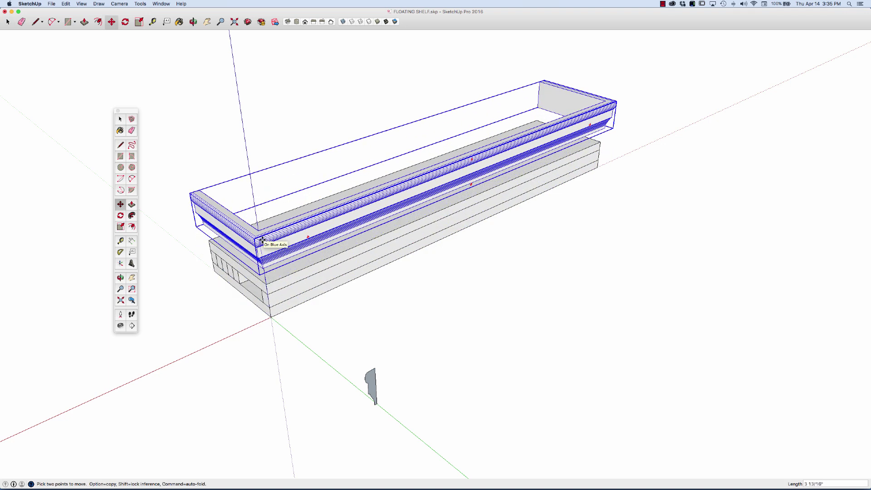
left_click(262, 240)
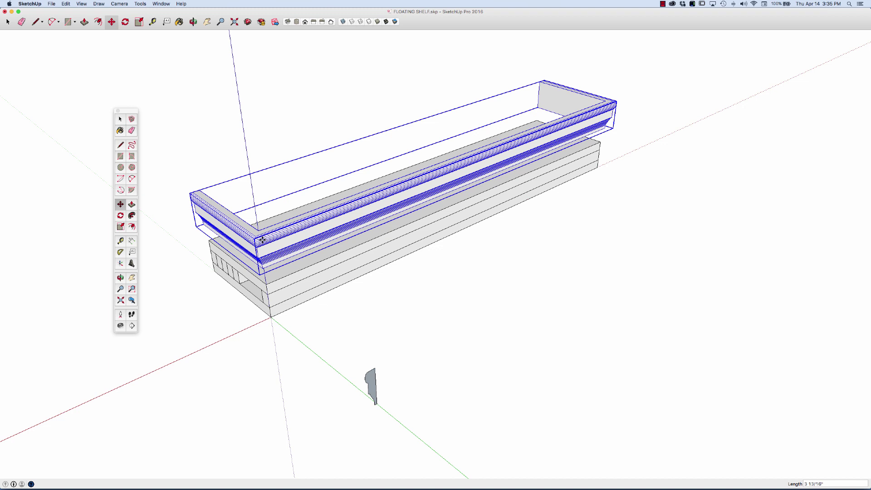
key("super+z")
key("space")
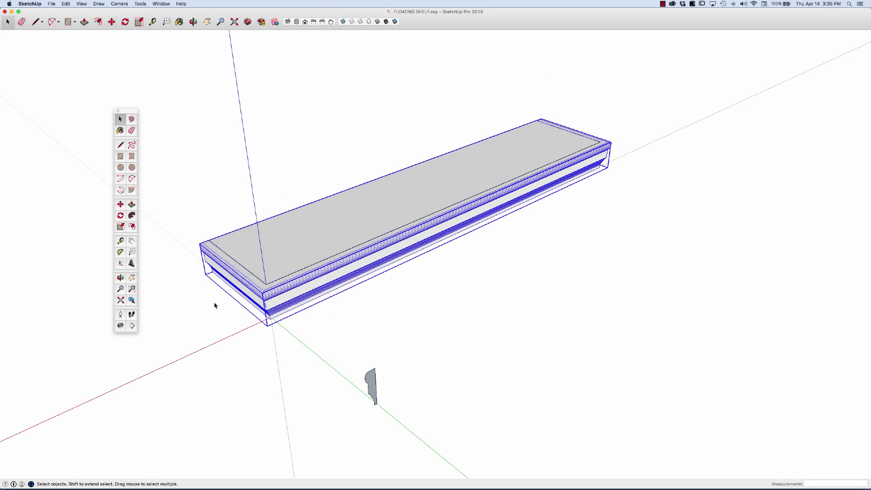
left_click(230, 313)
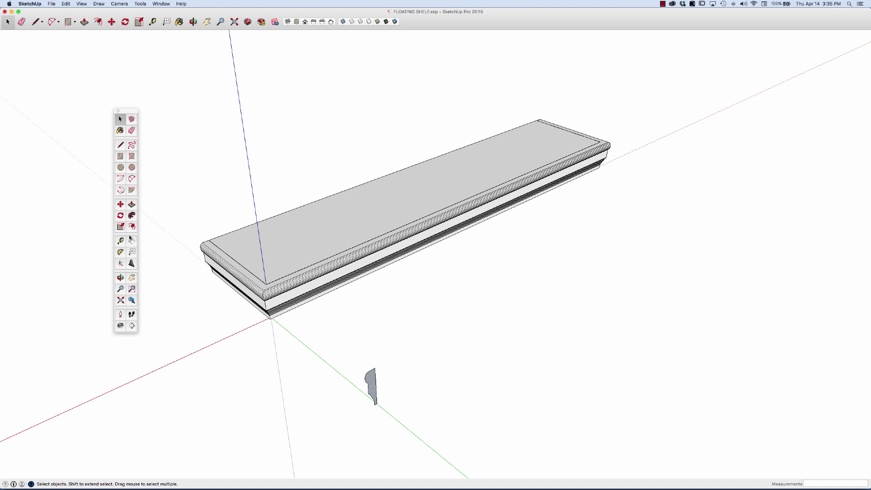
- Draw a circle with a radius of about 2 7/16" on the ground beside the spare profile
key("c")
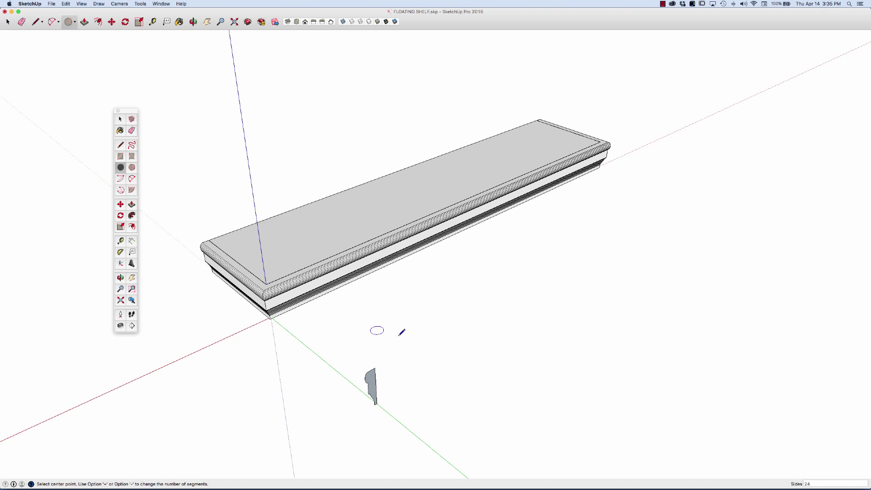
left_click(440, 367)
left_click(472, 351)
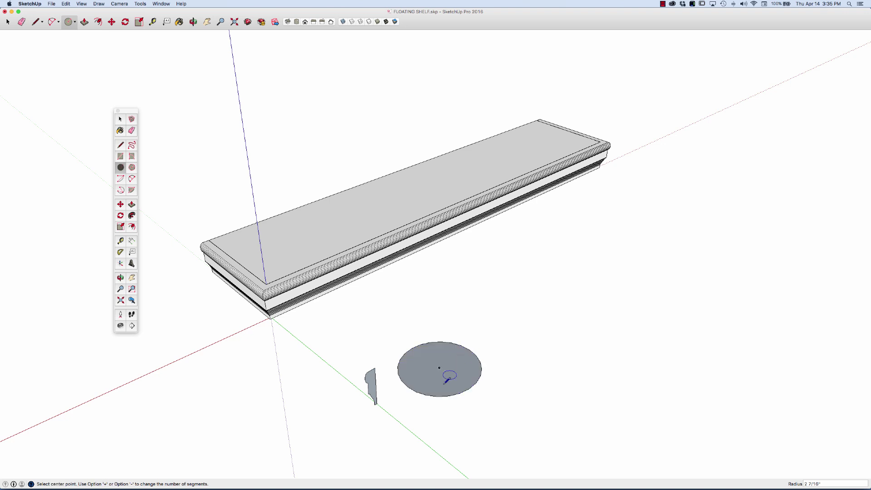
key("space")
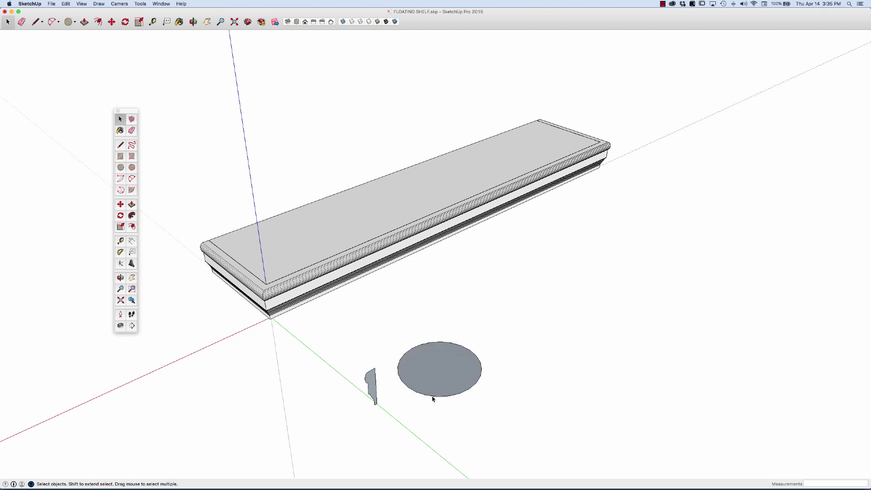
- Move the spare moulding profile about 2 1/8" by its bottom corner onto an endpoint of the circle's edge
left_click(433, 398)
left_click(384, 402)
scroll(385, 402, "up", 1)
left_click(372, 393)
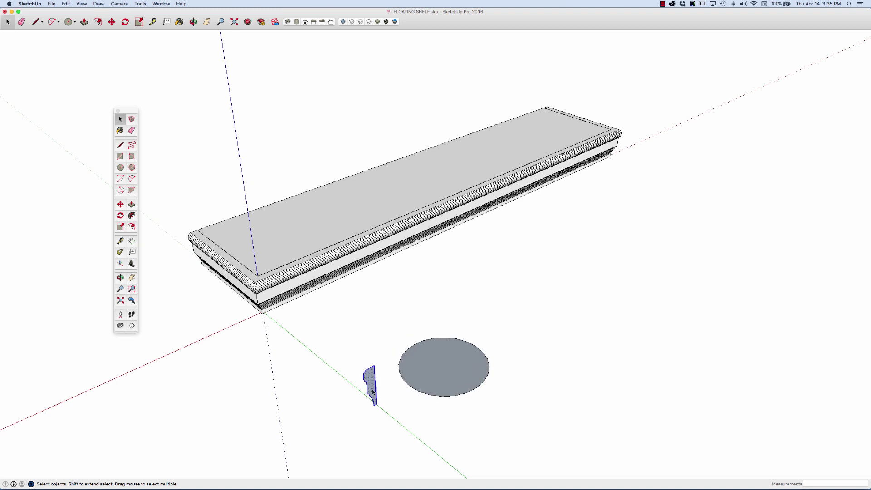
key("m")
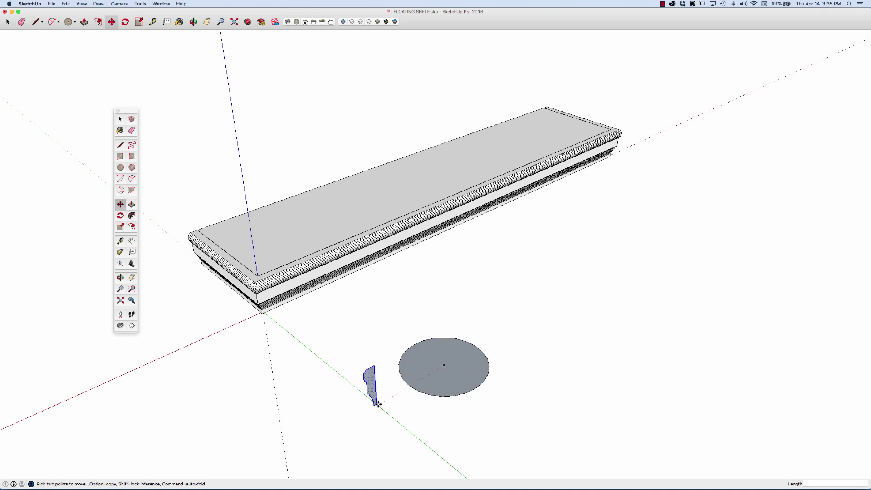
left_click(376, 403)
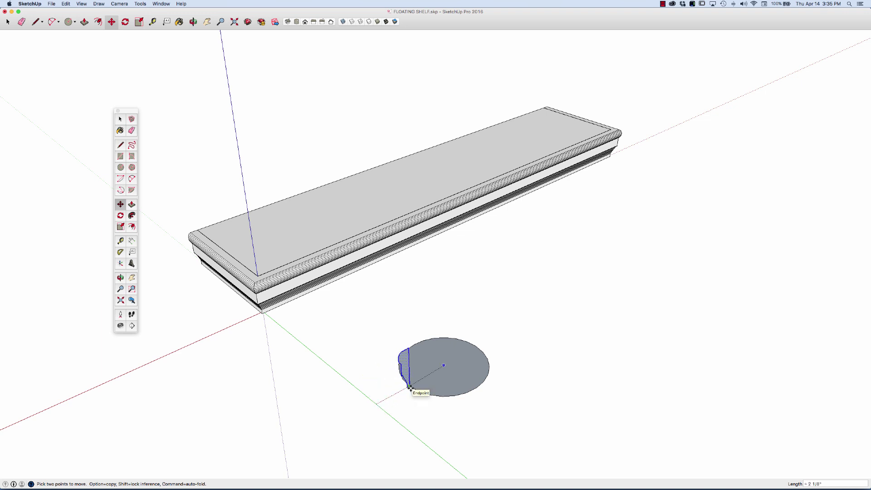
left_click(409, 388)
key("space")
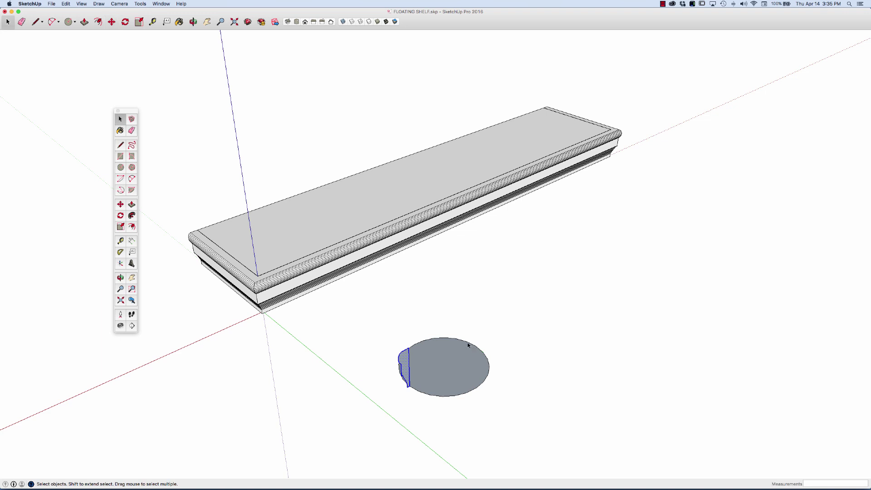
- Sweep the spare profile around the circle's edge with Follow Me to form a circular moulding ring
left_click(467, 345)
left_click(132, 216)
left_click(407, 373)
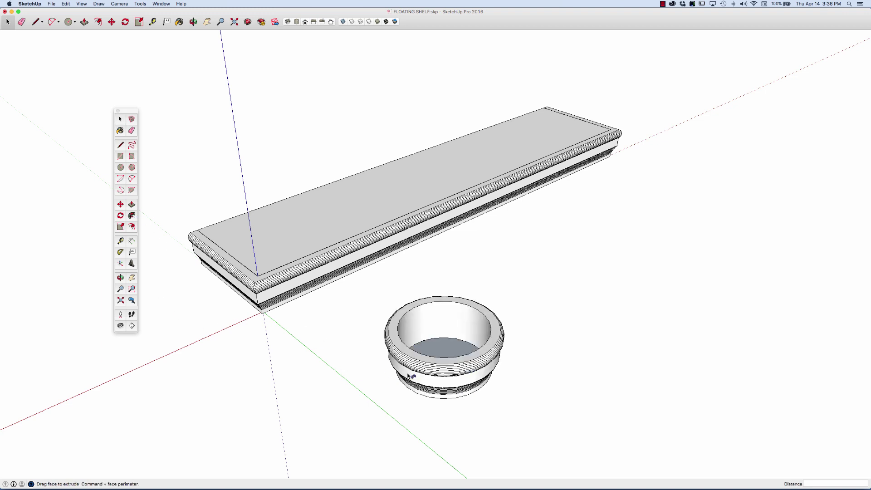
middle_click_drag(493, 406, 467, 285)
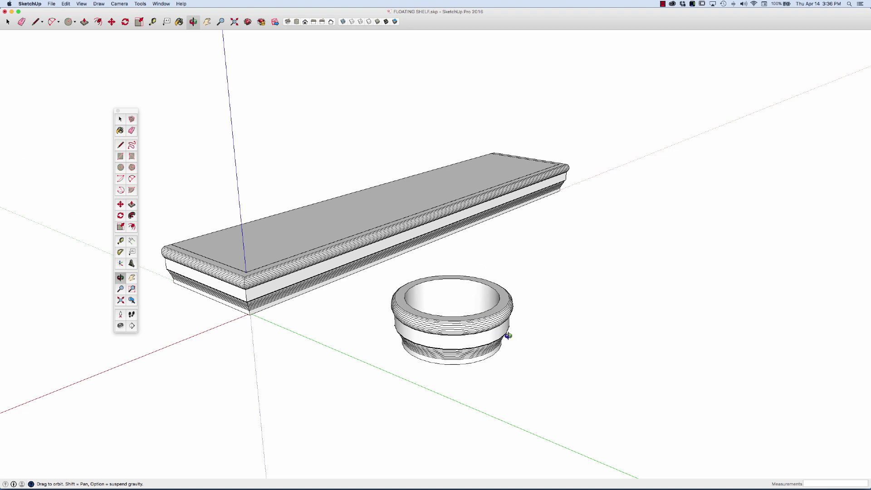
- Delete the circular moulding ring together with all its leftover edges, keeping only the shelf
key("space")
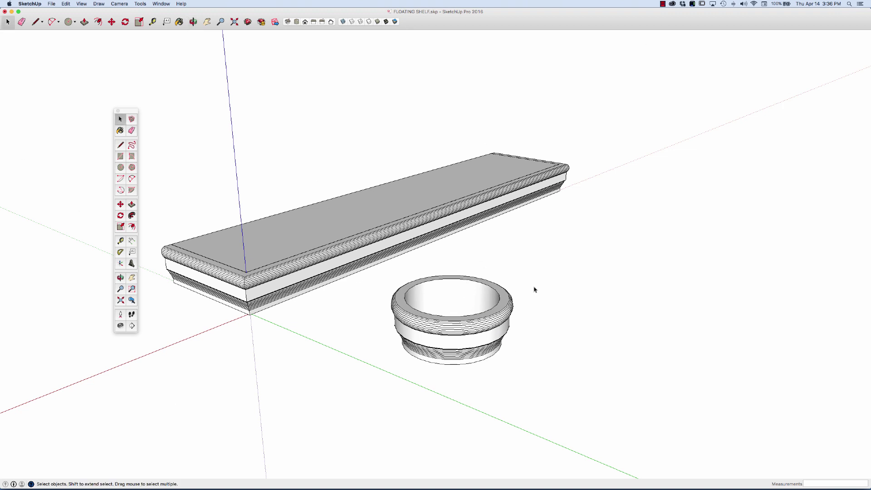
left_click_drag(536, 285, 388, 384)
key("Delete")
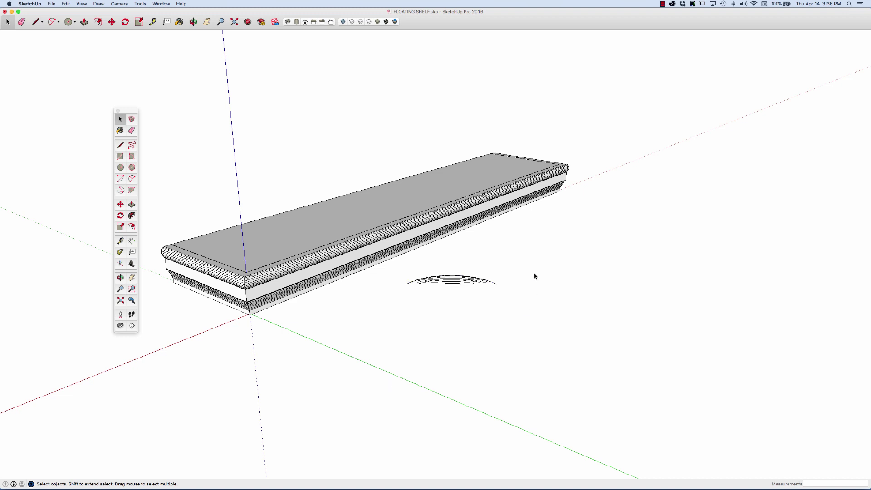
left_click_drag(530, 266, 408, 301)
key("Delete")
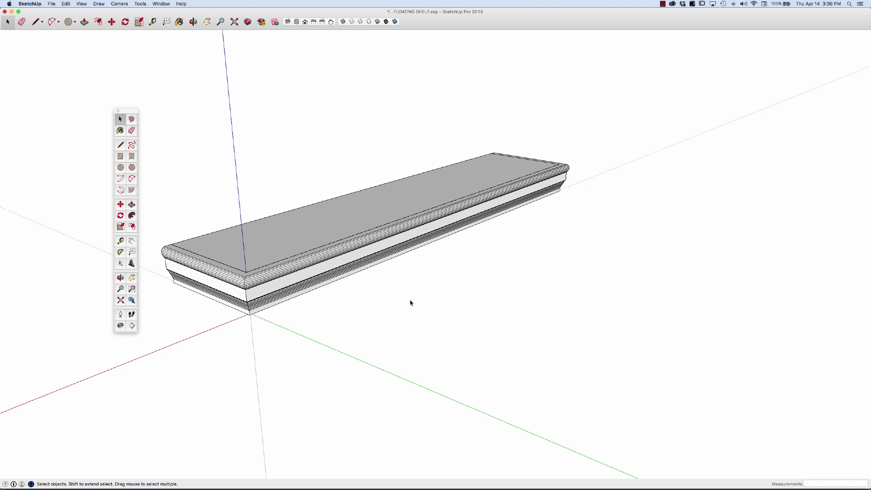
scroll(460, 311, "down", 2)
scroll(370, 296, "down", 2)
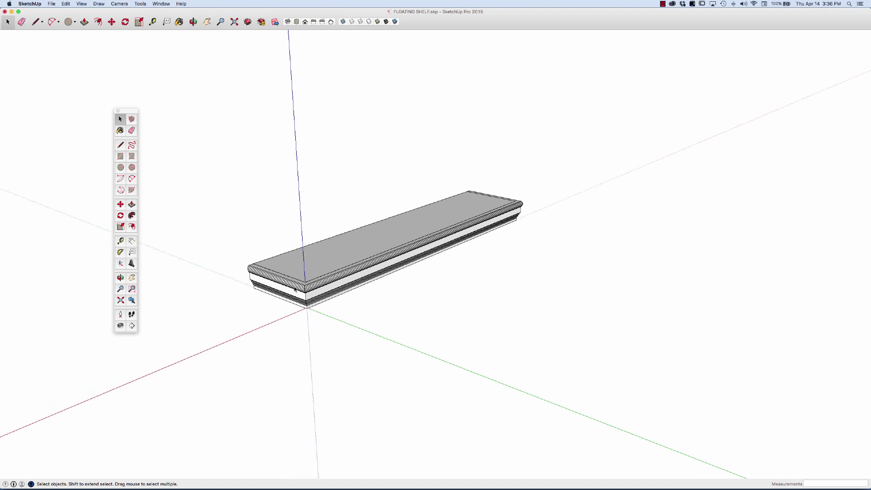
scroll(295, 284, "up", 4)
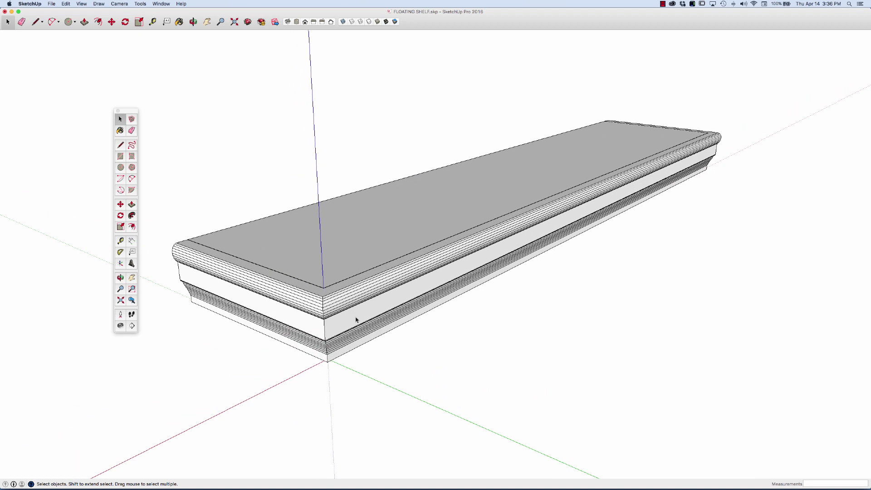
middle_click_drag(346, 326, 414, 219)
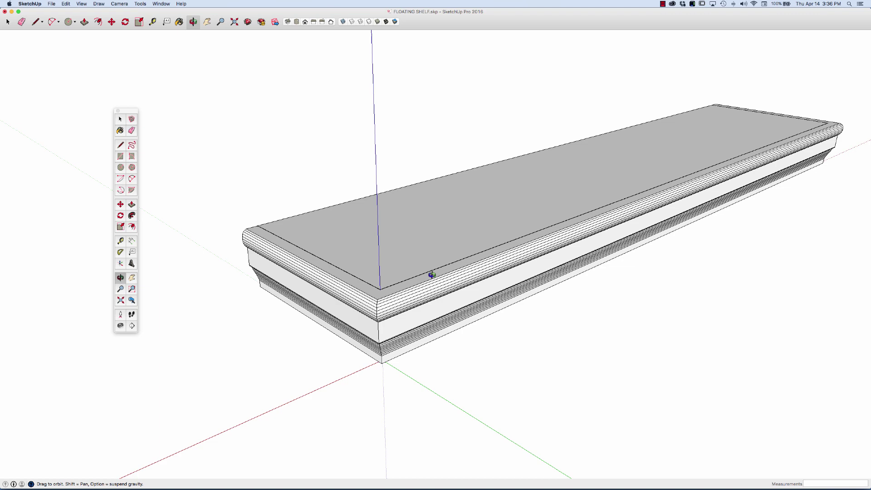
middle_click_drag(432, 275, 465, 298)
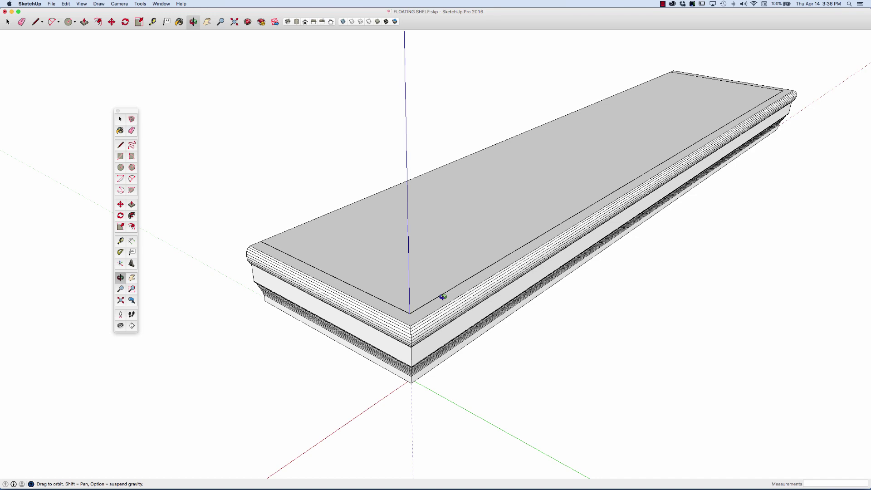
mouse_move(443, 297)
left_mouse_down()
mouse_move(443, 306)
mouse_move(445, 284)
left_mouse_up()
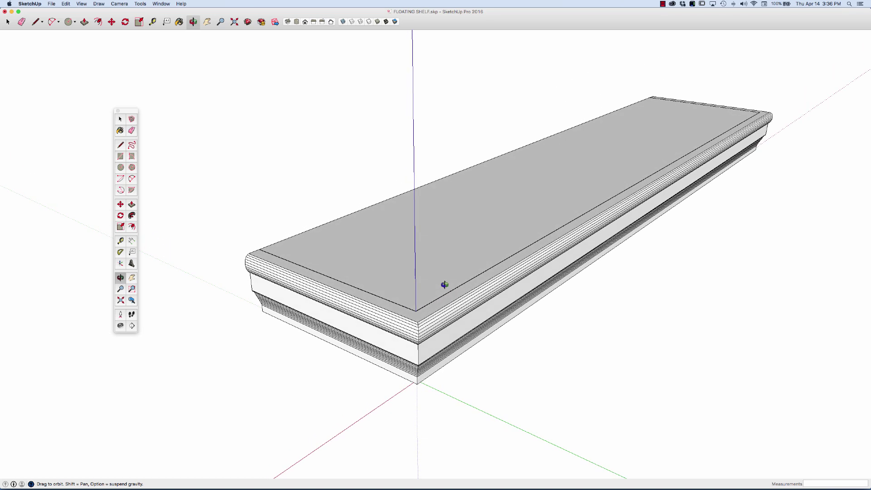